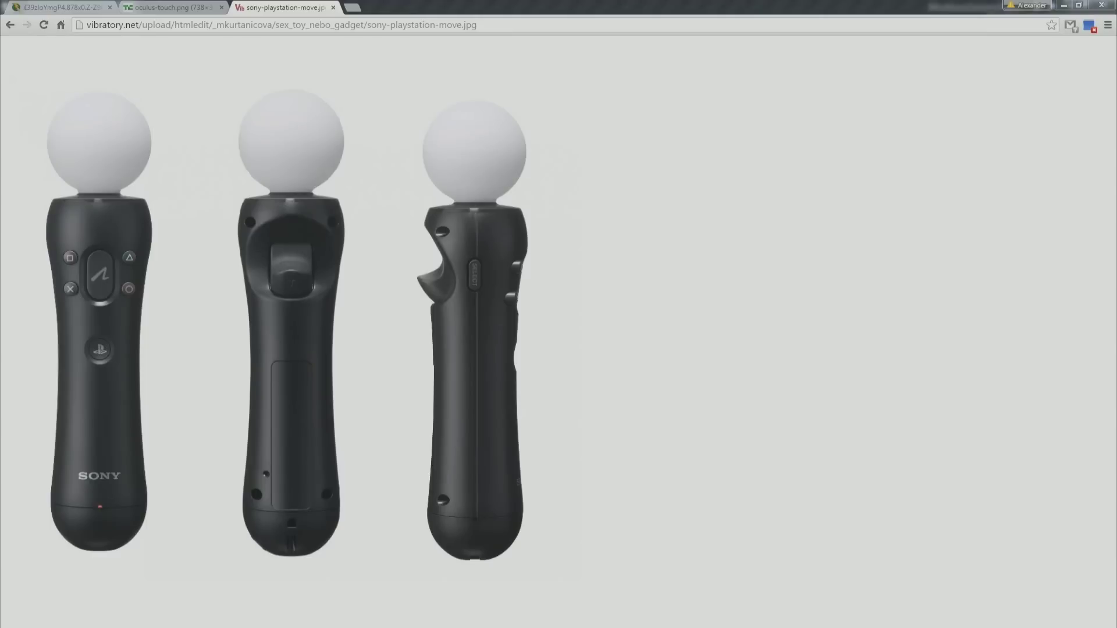
Review the open reference images of motion controllers, including Oculus Touch, PlayStation Move and Razer Hydra.
{"action": "left_click_drag", "start_coordinate": [0, 88], "coordinate": [386, 8]}
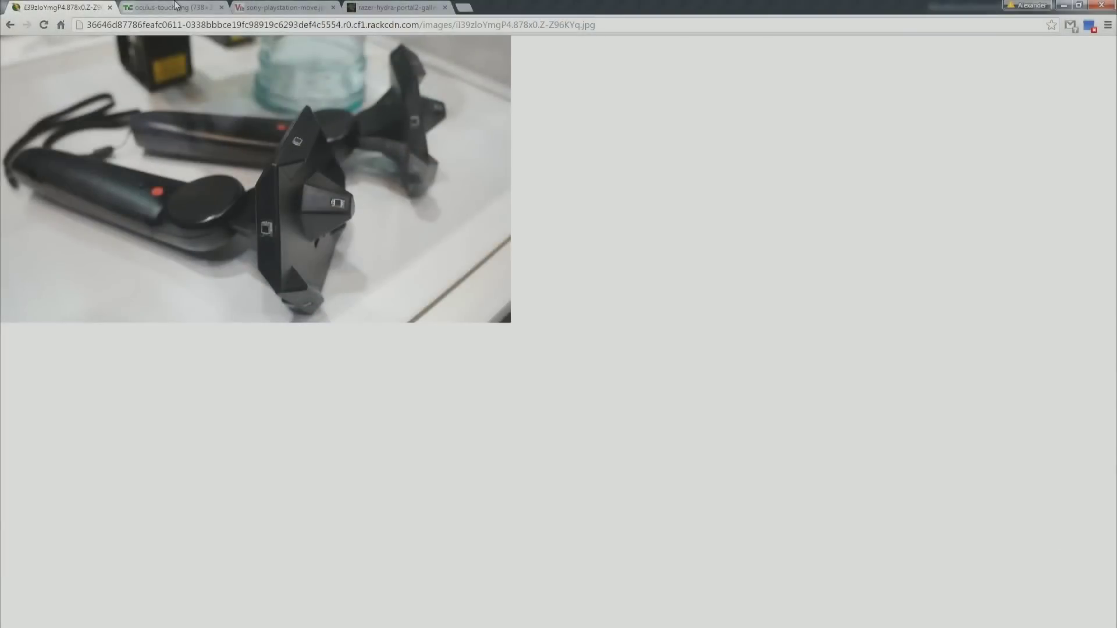
{"action": "left_click", "coordinate": [176, 7]}
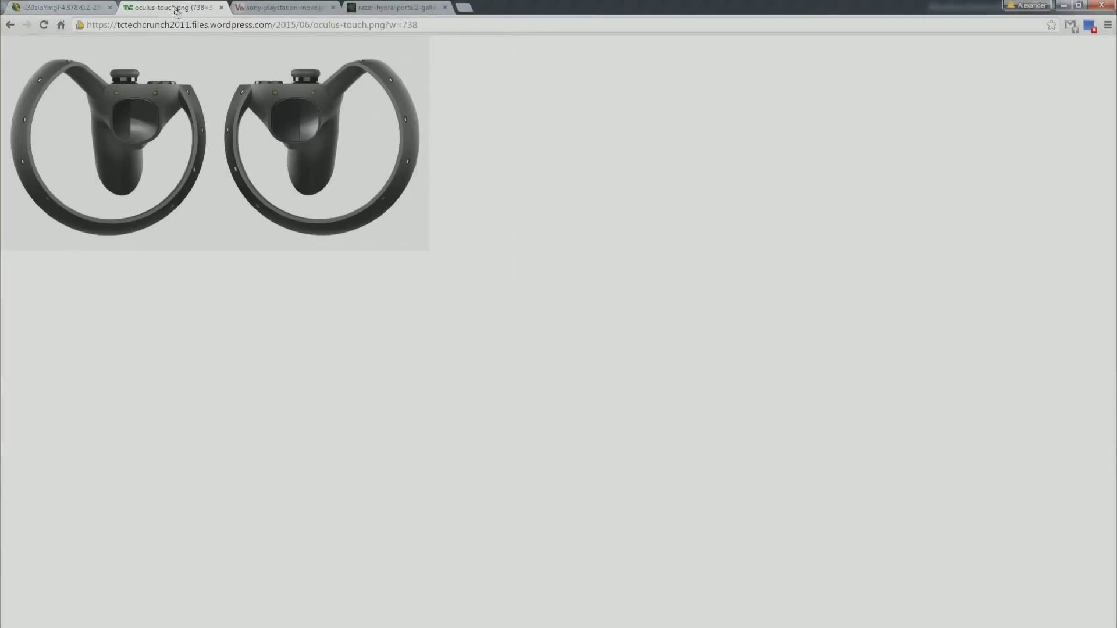
{"action": "left_click", "coordinate": [268, 6]}
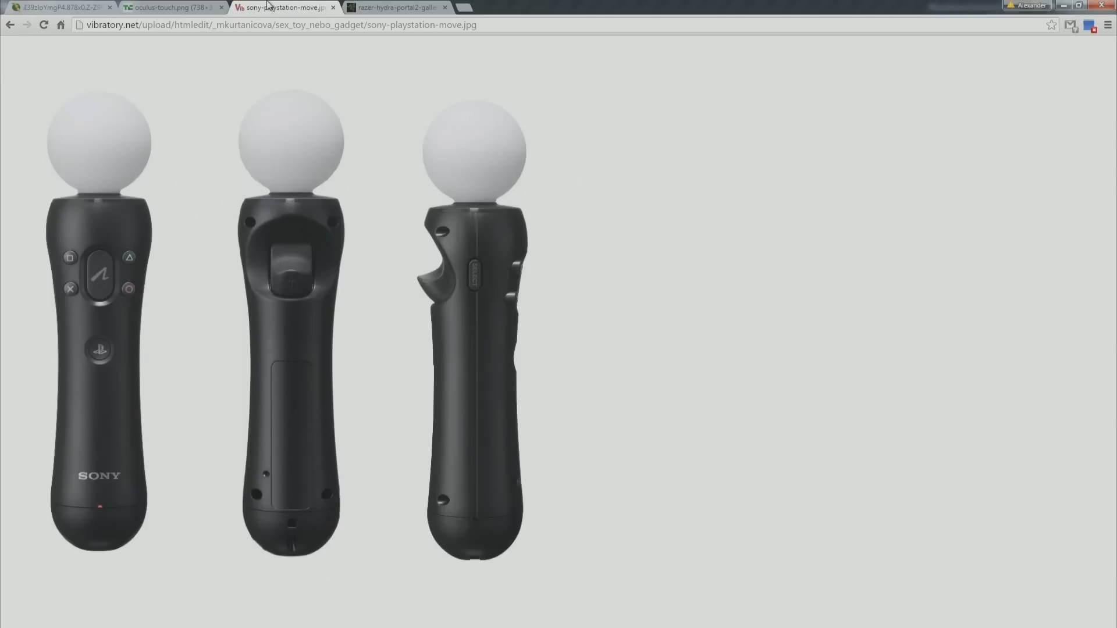
{"action": "left_click", "coordinate": [362, 6]}
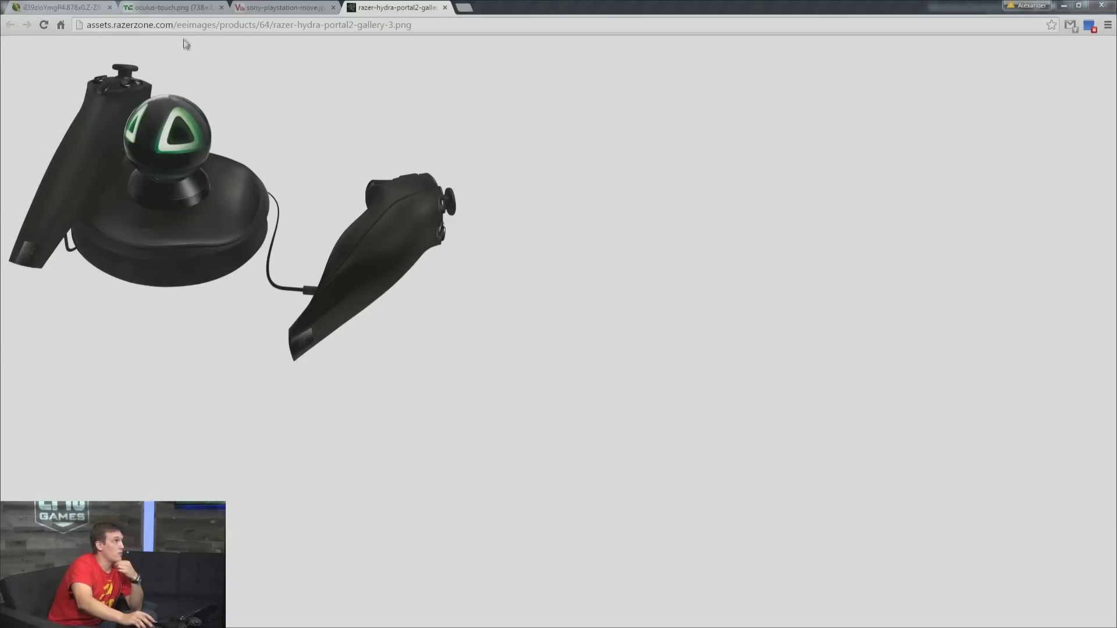
{"action": "left_click", "coordinate": [82, 7]}
{"action": "left_click", "coordinate": [154, 6]}
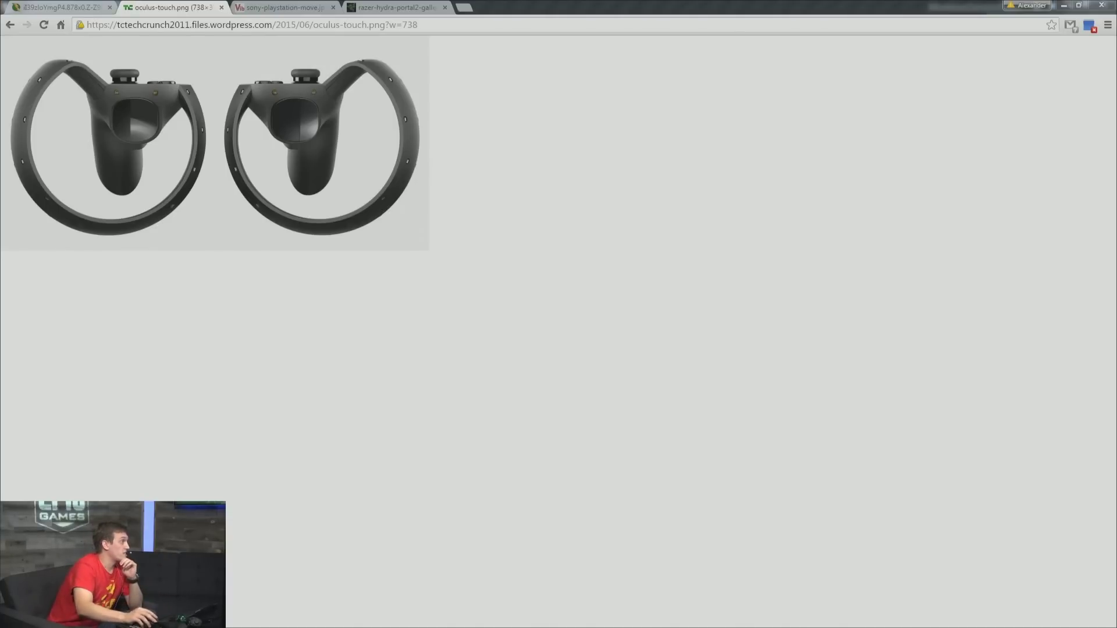
{"action": "left_click", "coordinate": [268, 7]}
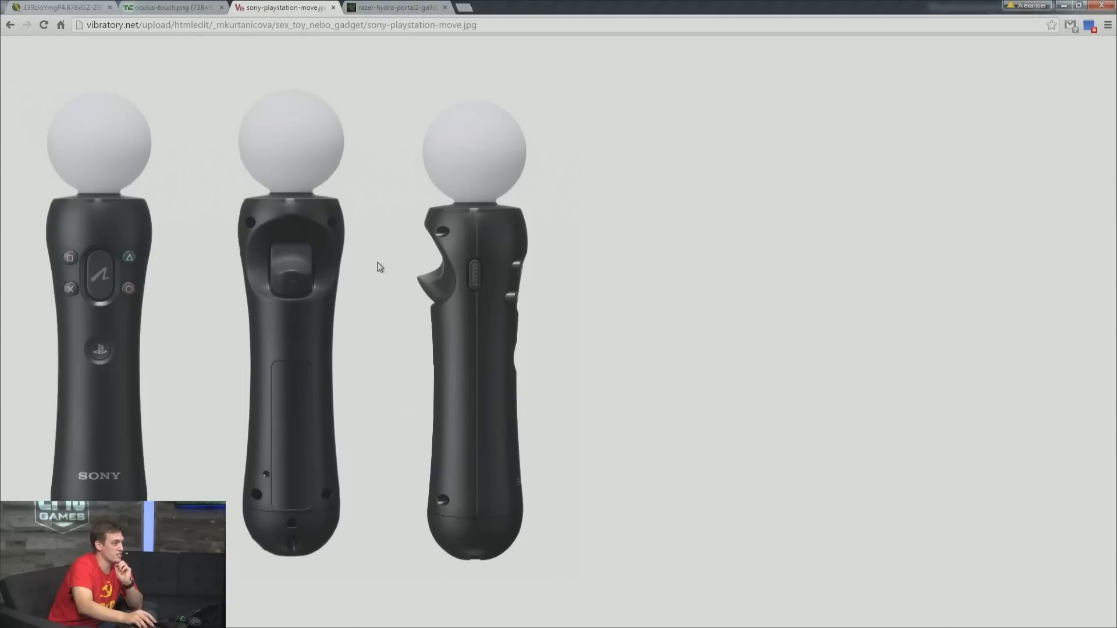
{"action": "left_click", "coordinate": [398, 7]}
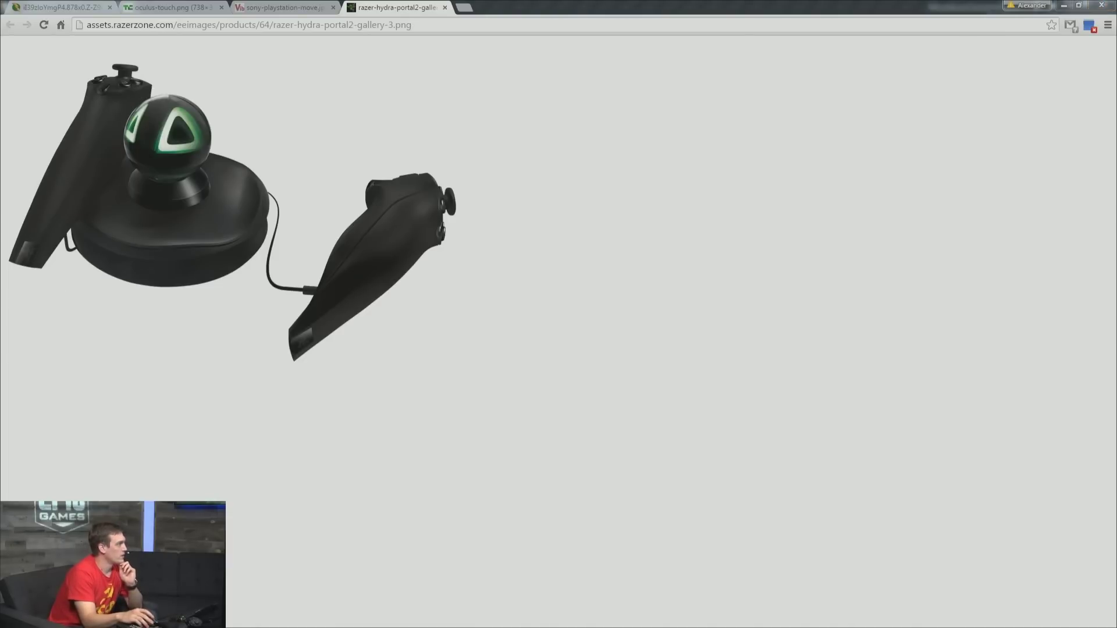
Switch to Unreal Editor, open the SteamVRPawn blueprint and widen its event graph area.
{"action": "left_click", "coordinate": [1062, 7]}
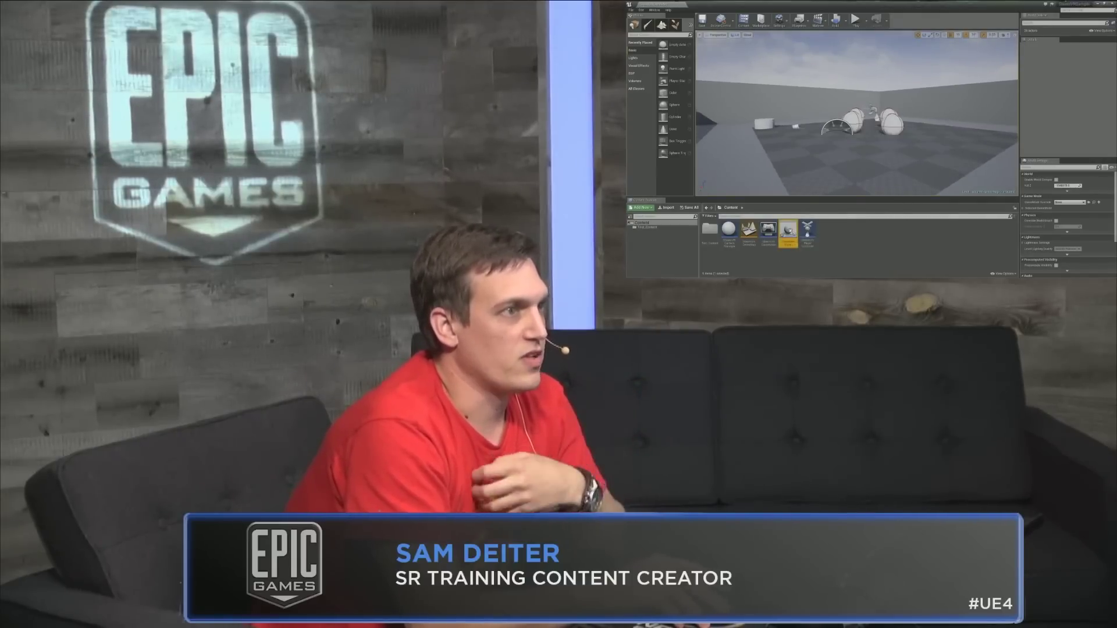
{"action": "double_click", "coordinate": [787, 230]}
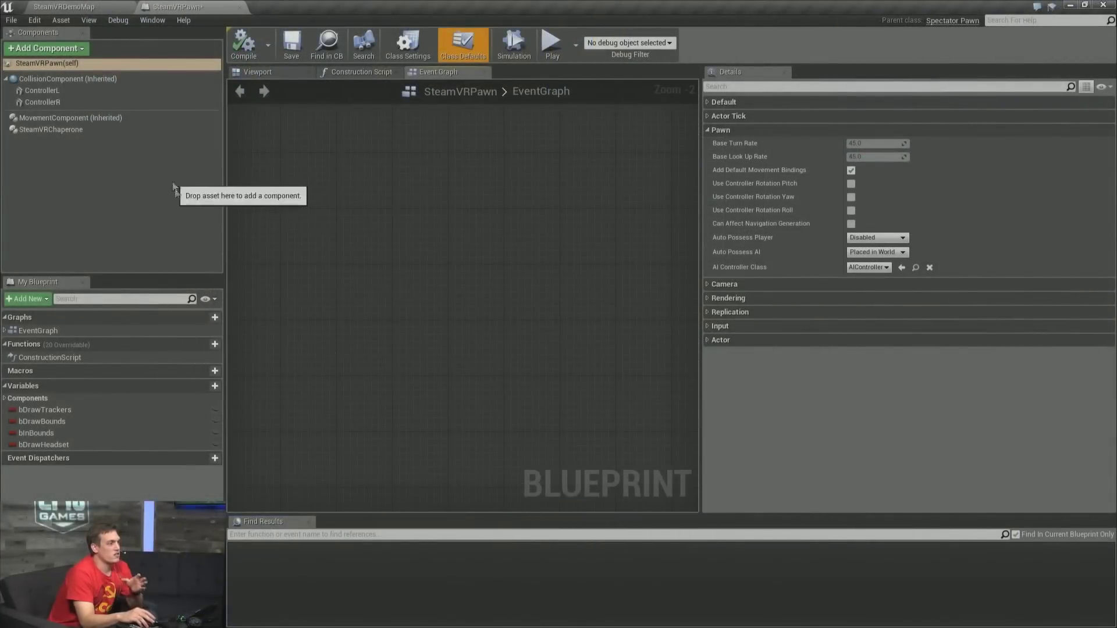
{"action": "right_click_drag", "start_coordinate": [441, 443], "coordinate": [430, 386]}
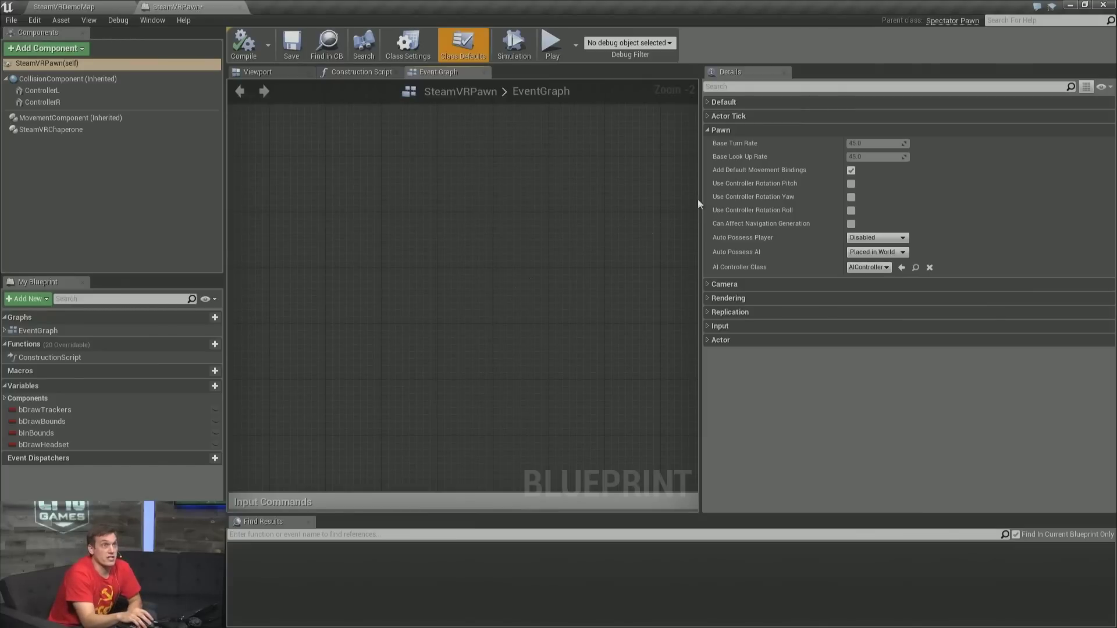
{"action": "left_click_drag", "start_coordinate": [701, 184], "coordinate": [836, 185]}
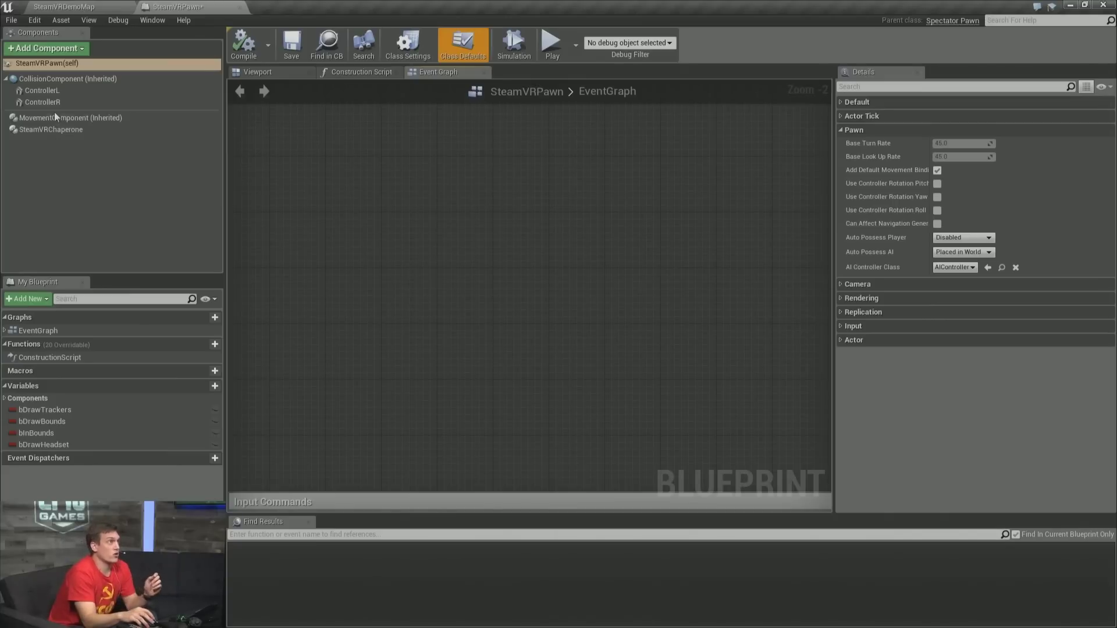
Inspect the SteamVRChaperone component and search the addable components for "steam" without adding one.
{"action": "left_click", "coordinate": [53, 129]}
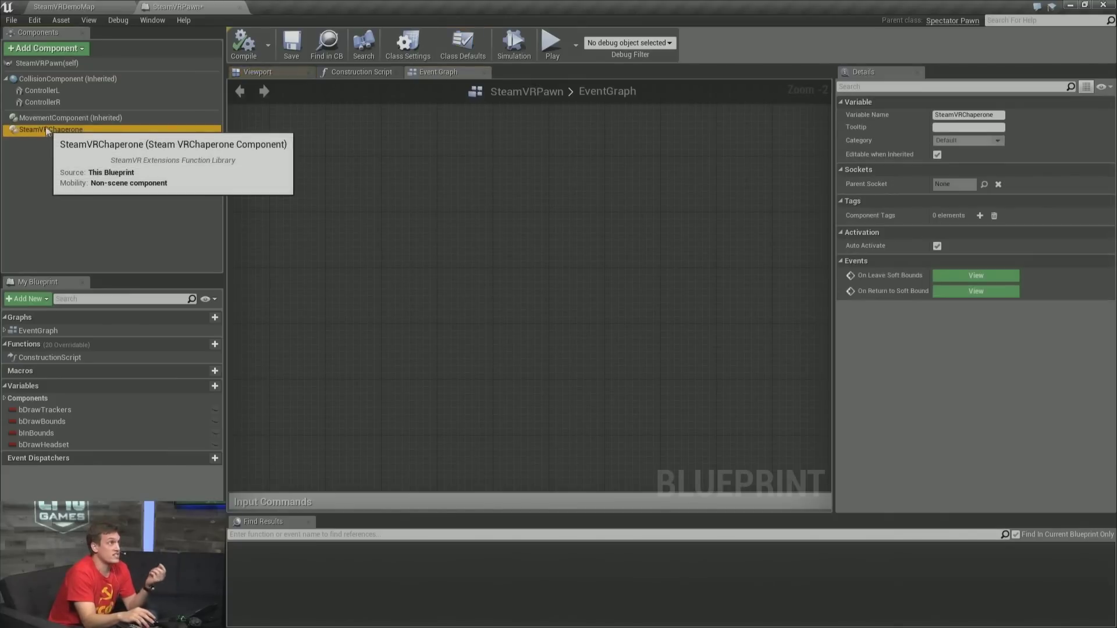
{"action": "left_click", "coordinate": [68, 51]}
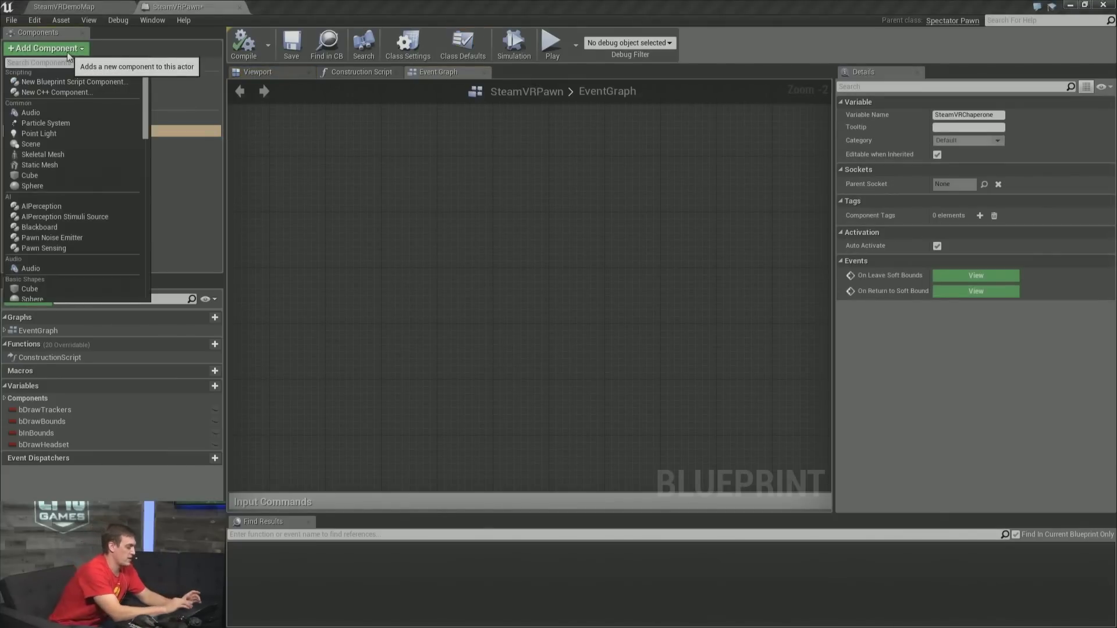
{"action": "type", "text": "steam"}
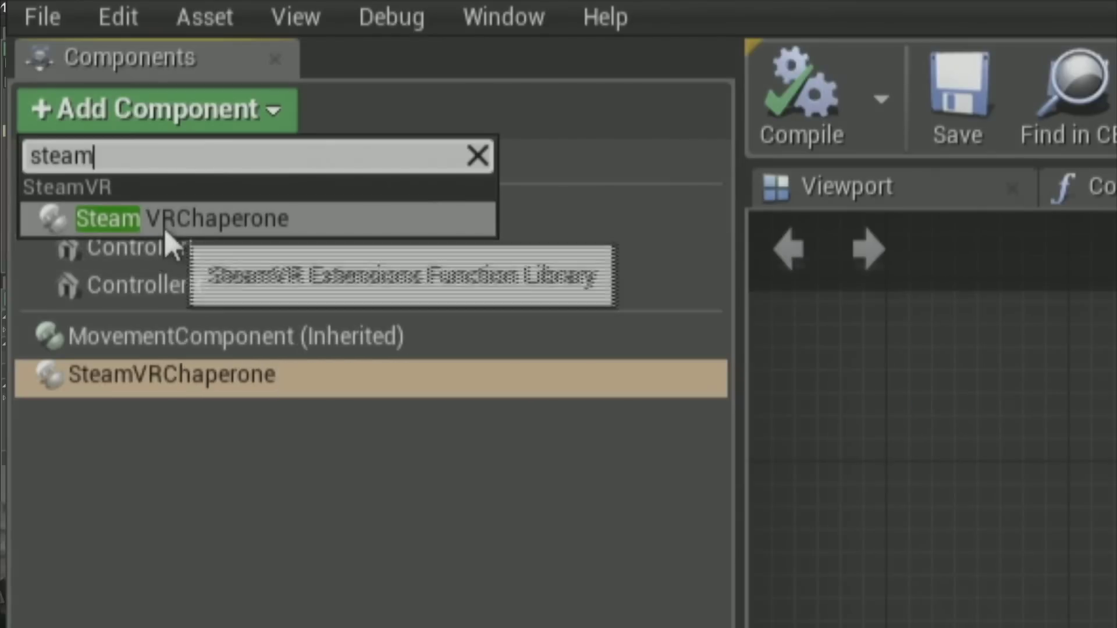
{"action": "left_click", "coordinate": [116, 479]}
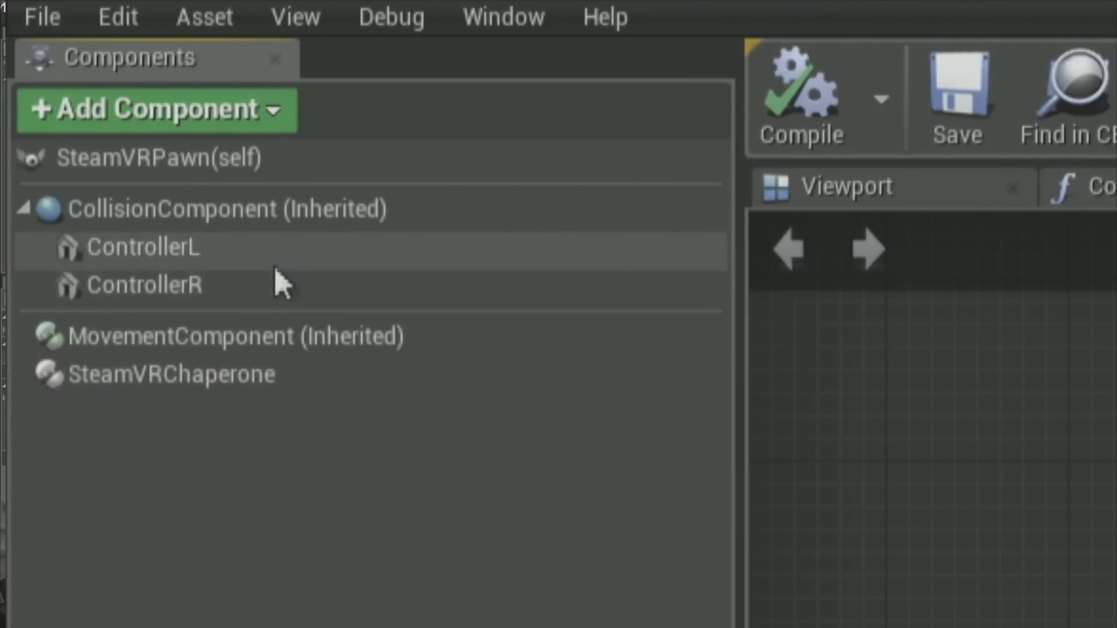
Try adding a Motion Controller component to the pawn, and delete that component again.
{"action": "left_click", "coordinate": [317, 263]}
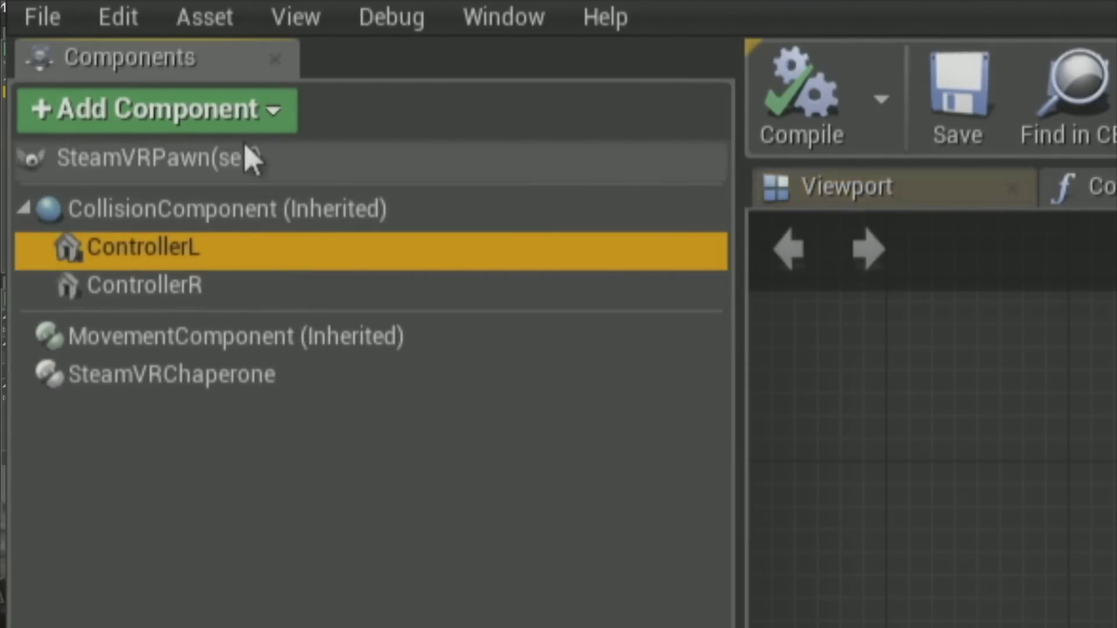
{"action": "left_click", "coordinate": [249, 123]}
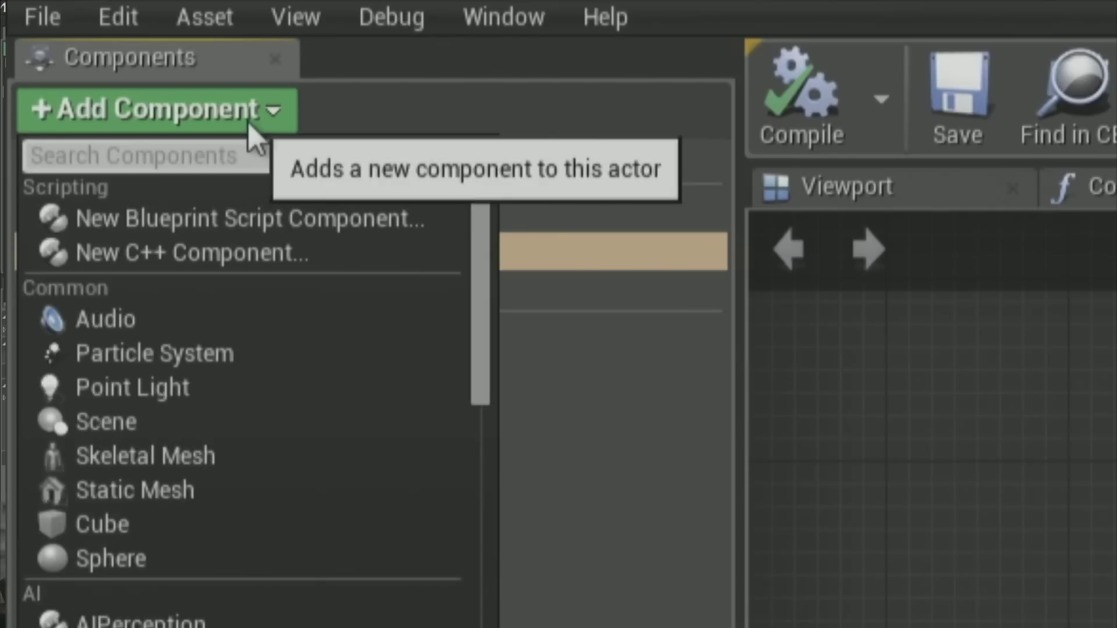
{"action": "type", "text": "motion"}
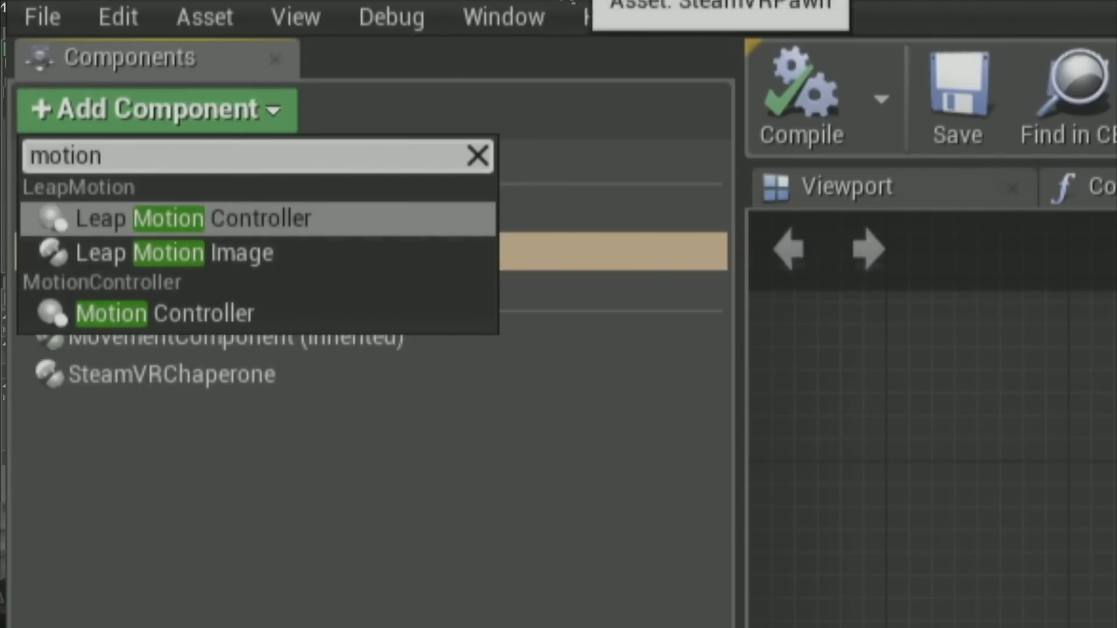
{"action": "left_click", "coordinate": [252, 317]}
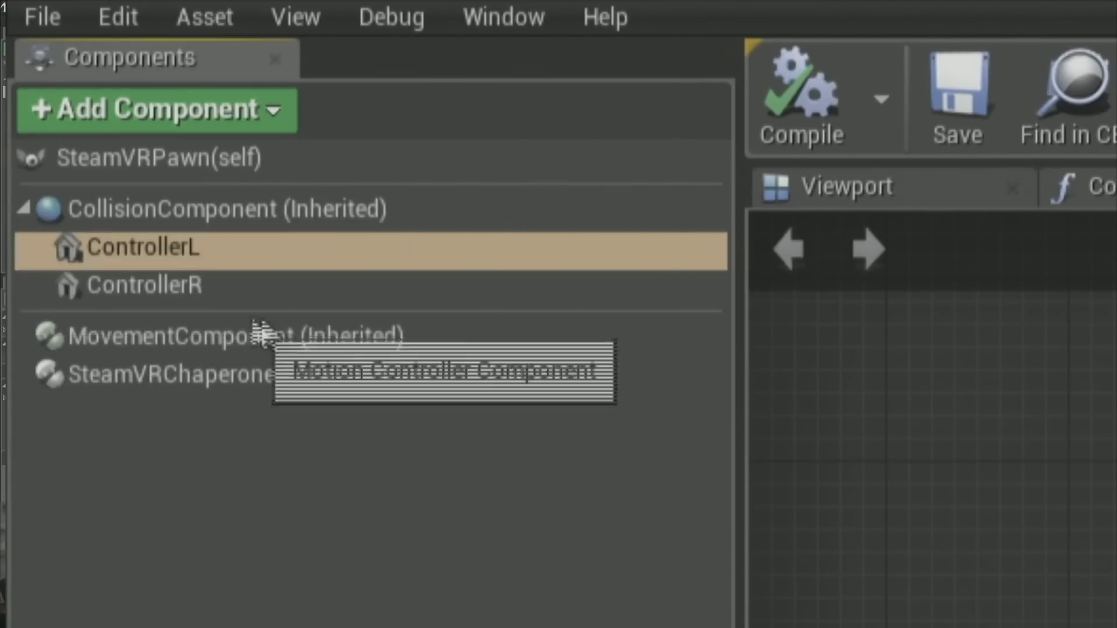
{"action": "left_click", "coordinate": [331, 324]}
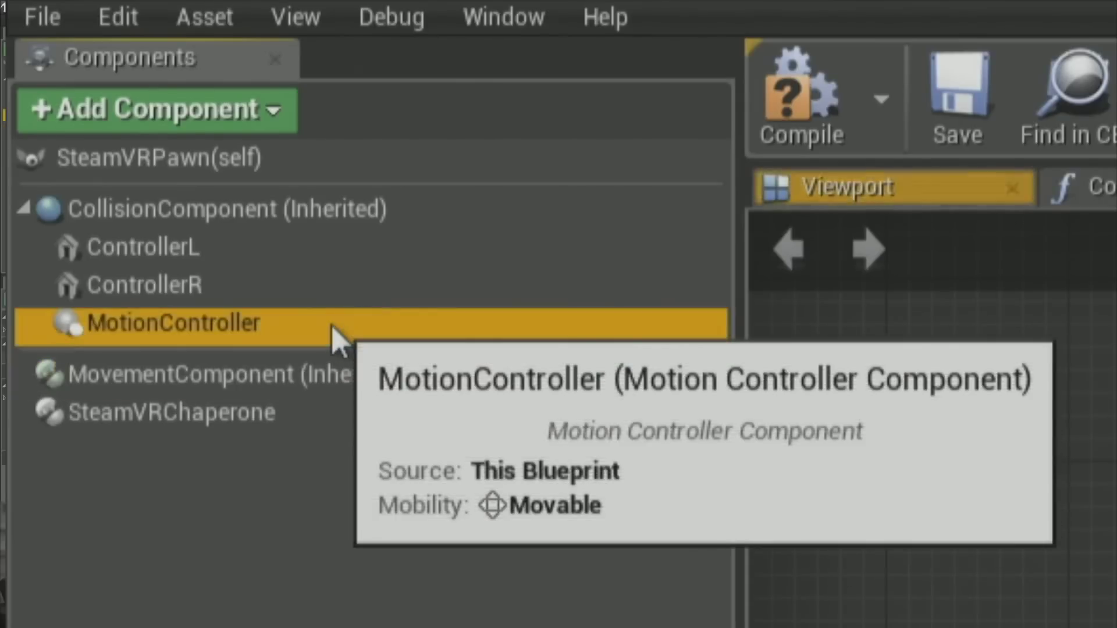
{"action": "key", "text": "Delete"}
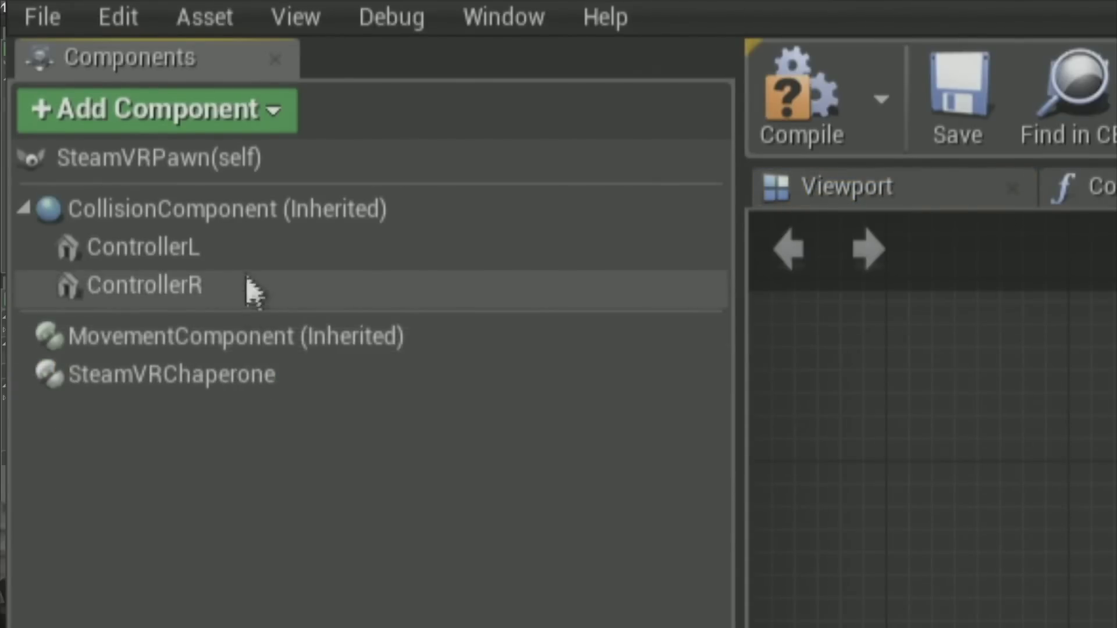
Show the pawn's components in the viewport and turn off the Visible option of ControllerR.
{"action": "left_click", "coordinate": [248, 256]}
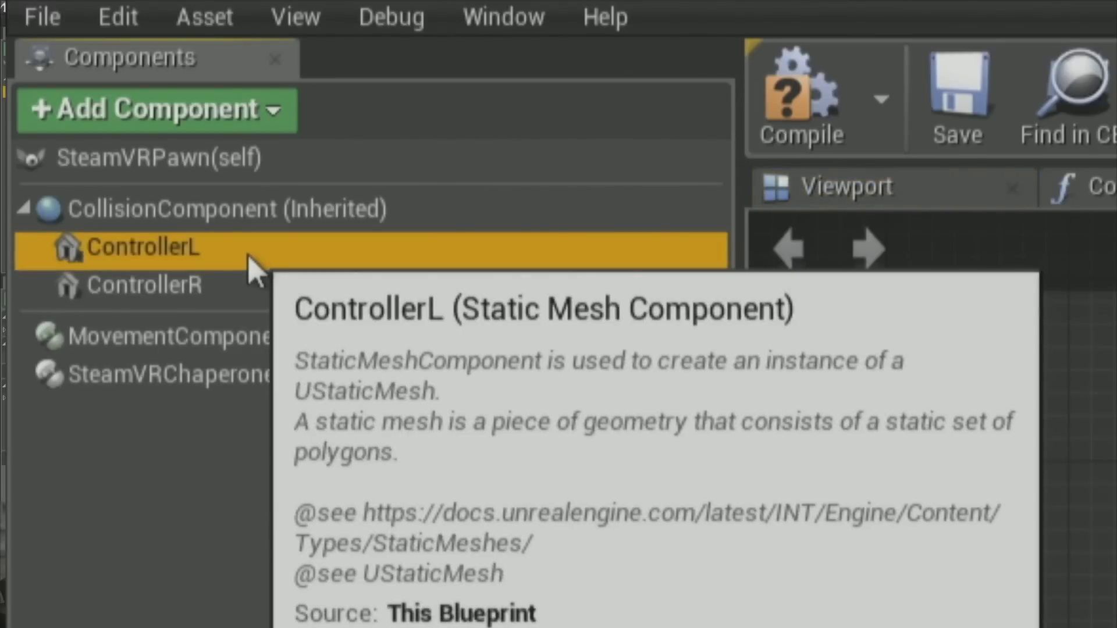
{"action": "left_click", "coordinate": [208, 285]}
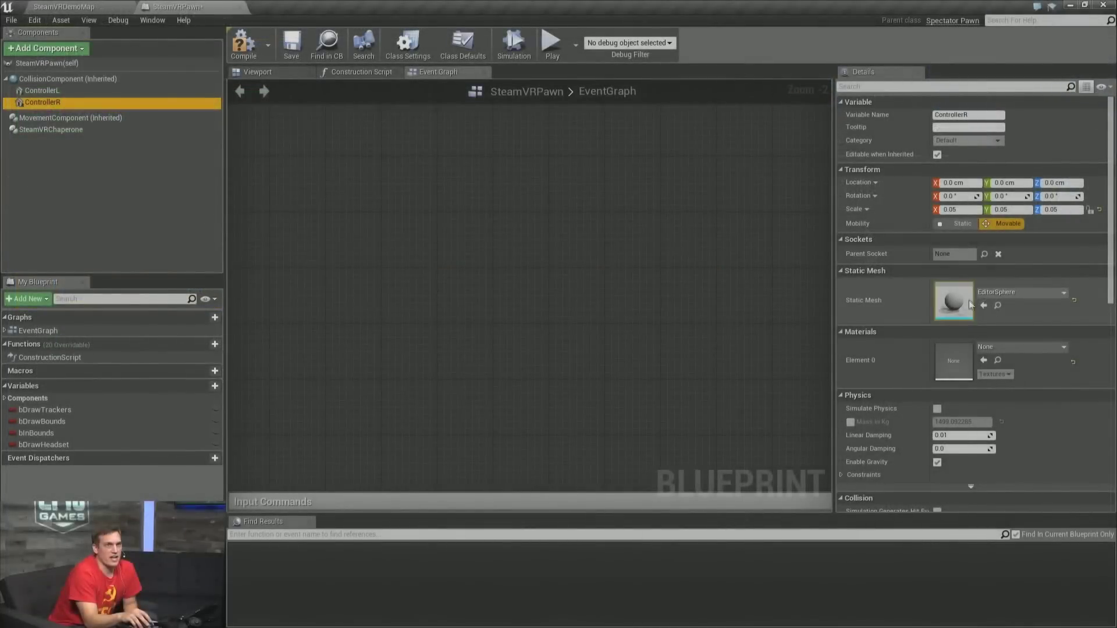
{"action": "left_click", "coordinate": [274, 73]}
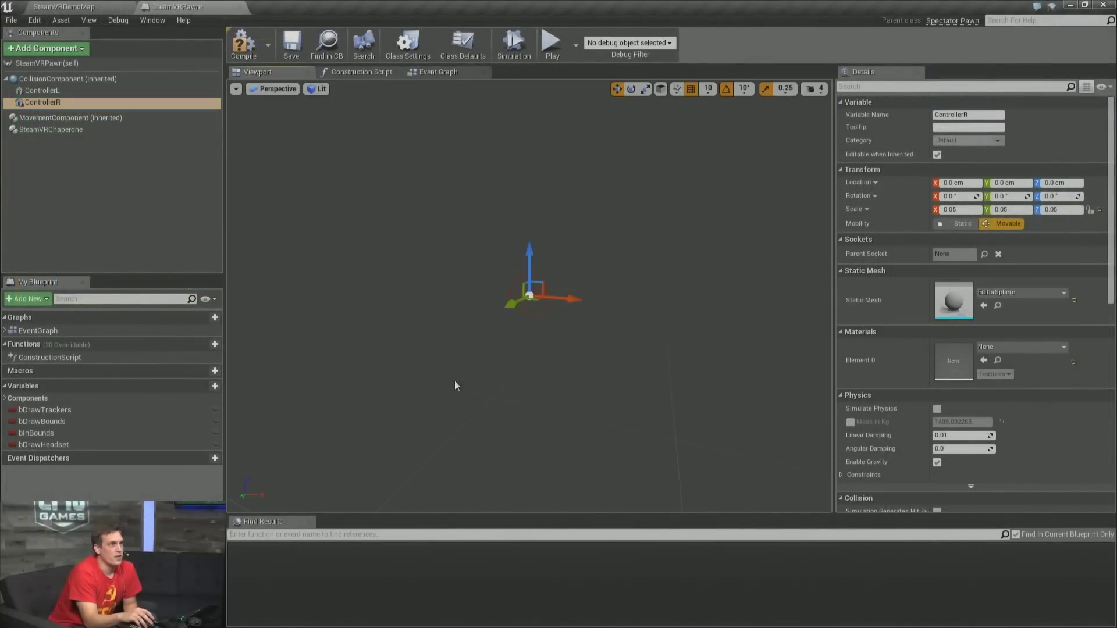
{"action": "middle_click_drag", "start_coordinate": [555, 437], "coordinate": [572, 388]}
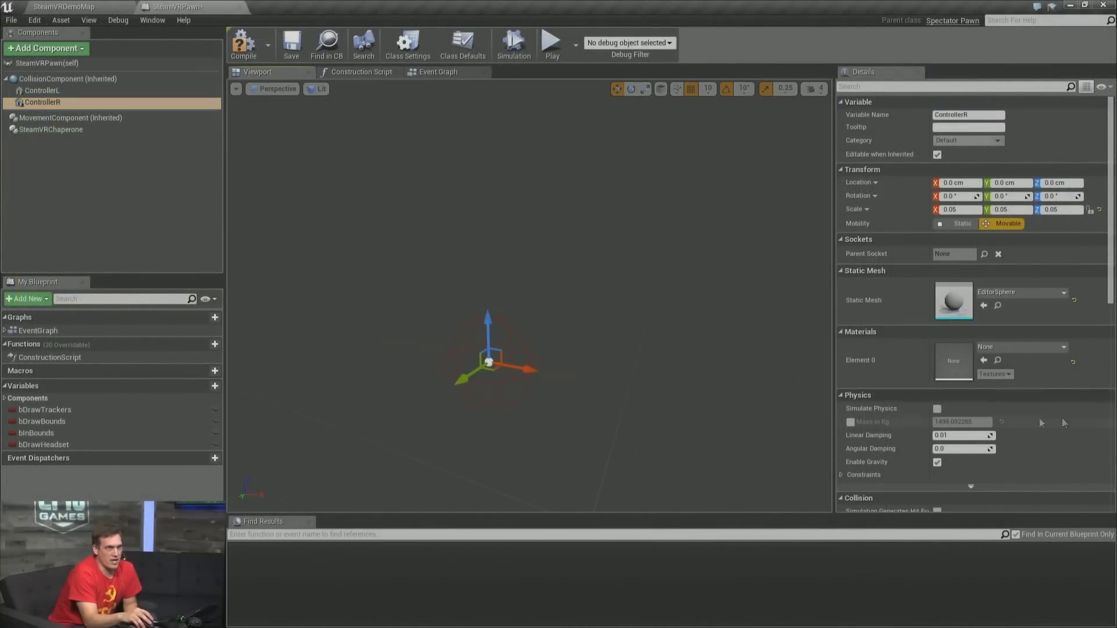
{"action": "scroll", "coordinate": [1041, 420], "scroll_direction": "down", "scroll_amount": 8}
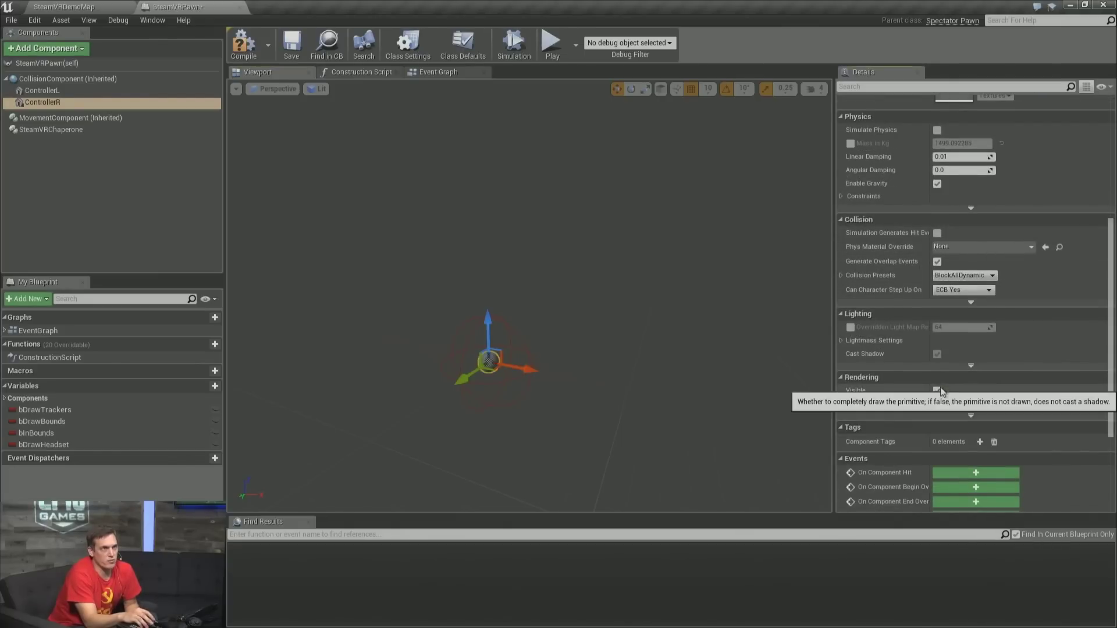
{"action": "left_click", "coordinate": [937, 390]}
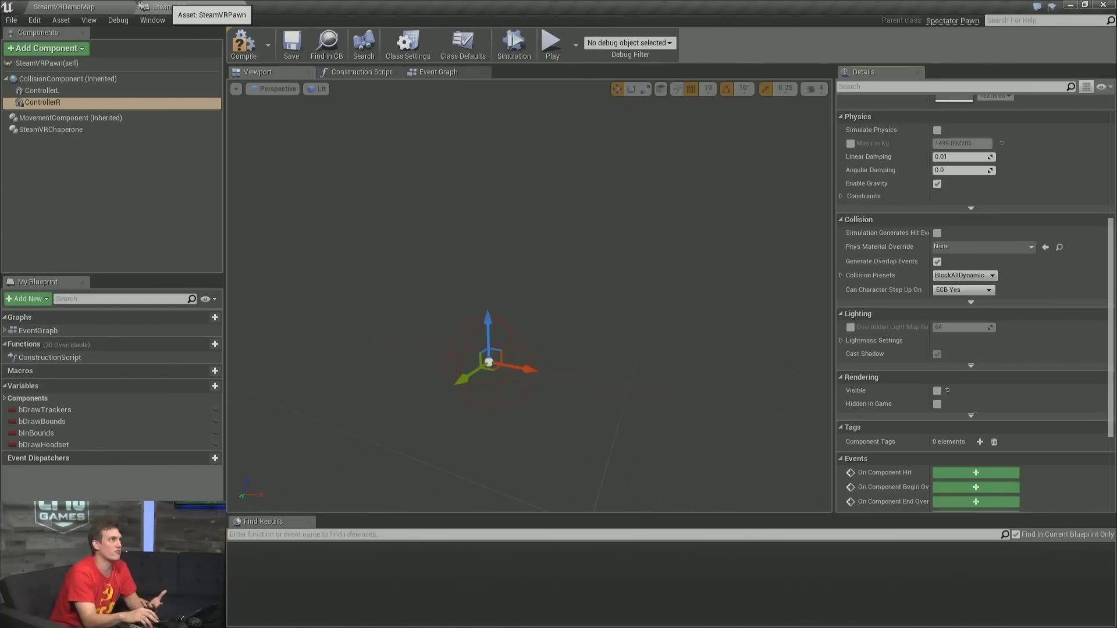
Examine the player start area among the spheres in the SteamVRDemoMap level.
{"action": "left_click", "coordinate": [89, 5]}
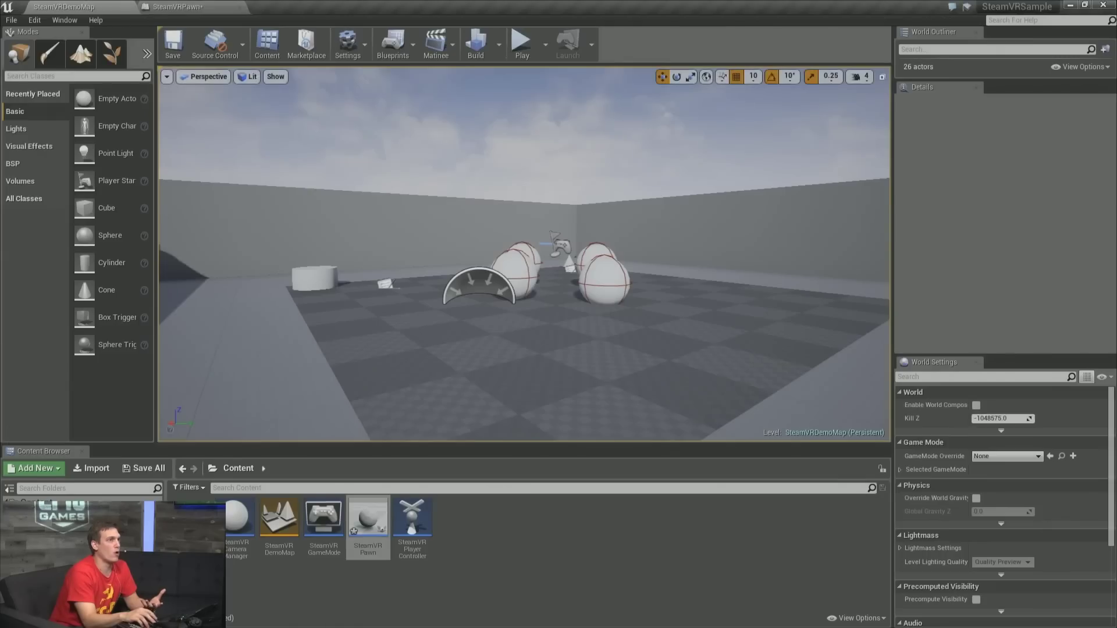
{"action": "left_click", "coordinate": [192, 6]}
{"action": "left_click", "coordinate": [59, 6]}
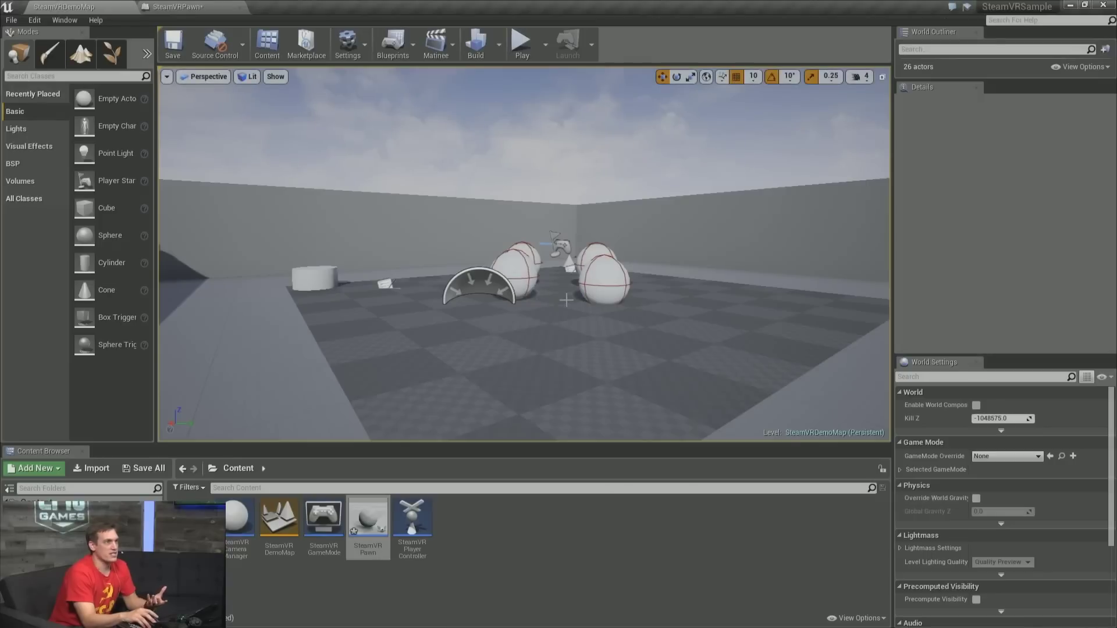
{"action": "right_click_drag", "start_coordinate": [567, 300], "coordinate": [541, 413]}
{"action": "key", "text": "w"}
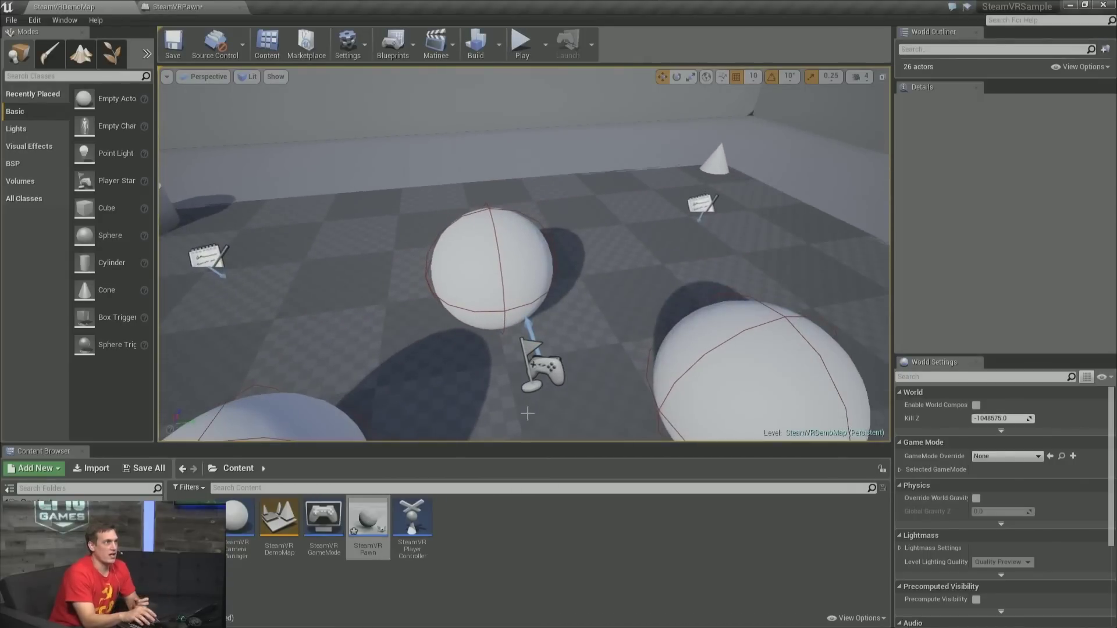
Return to the SteamVRPawn blueprint, make ControllerR visible and move it in the negative X direction.
{"action": "left_click", "coordinate": [180, 6]}
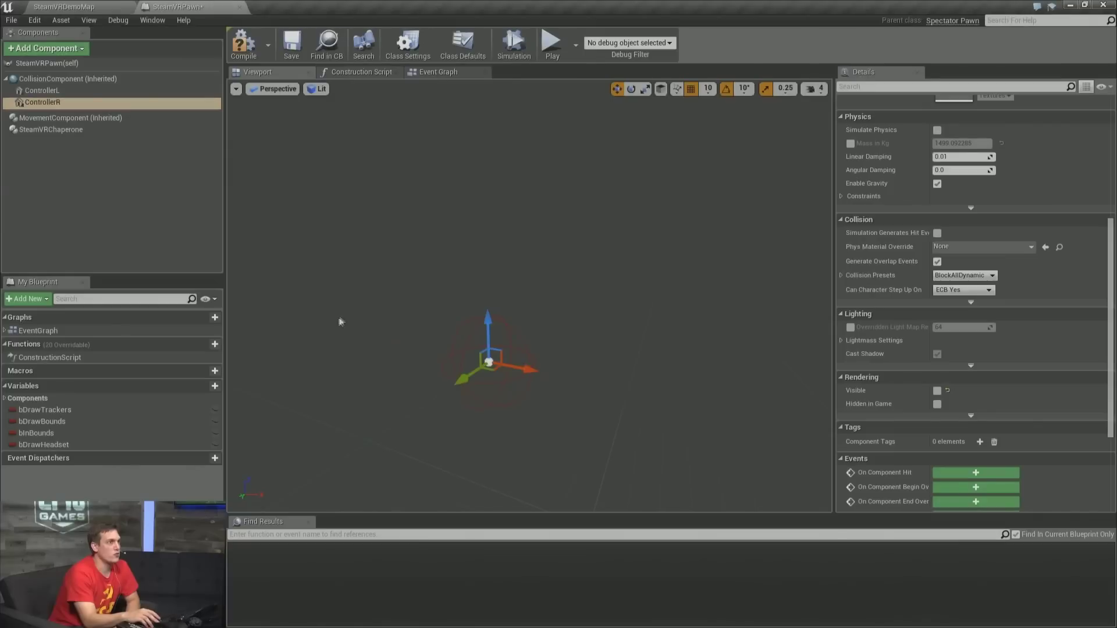
{"action": "left_click", "coordinate": [936, 390]}
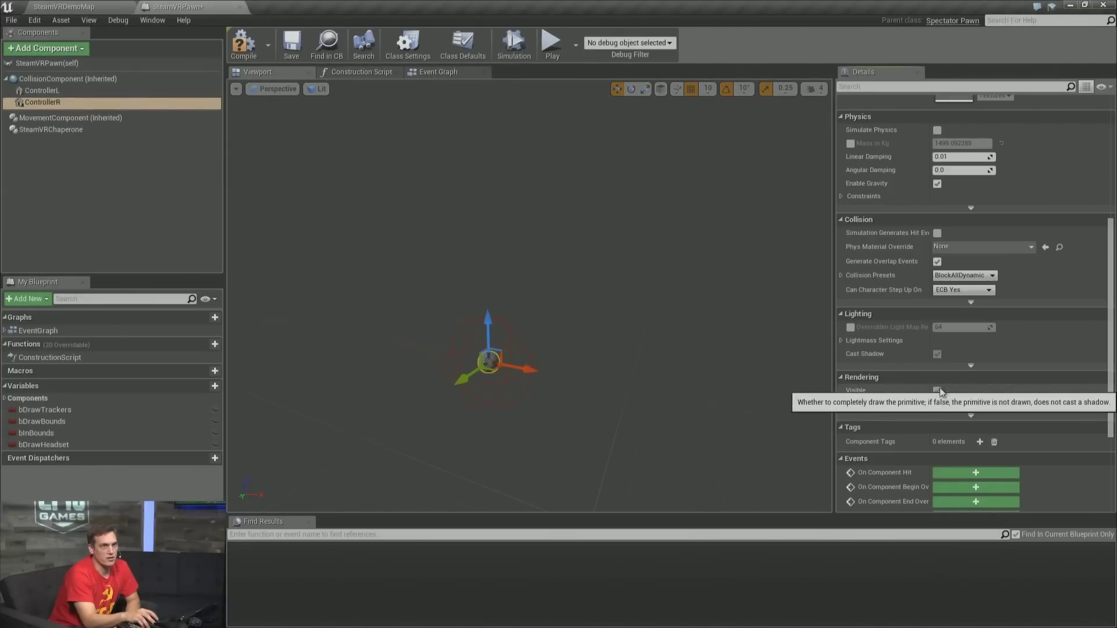
{"action": "left_click_drag", "start_coordinate": [519, 370], "coordinate": [486, 363]}
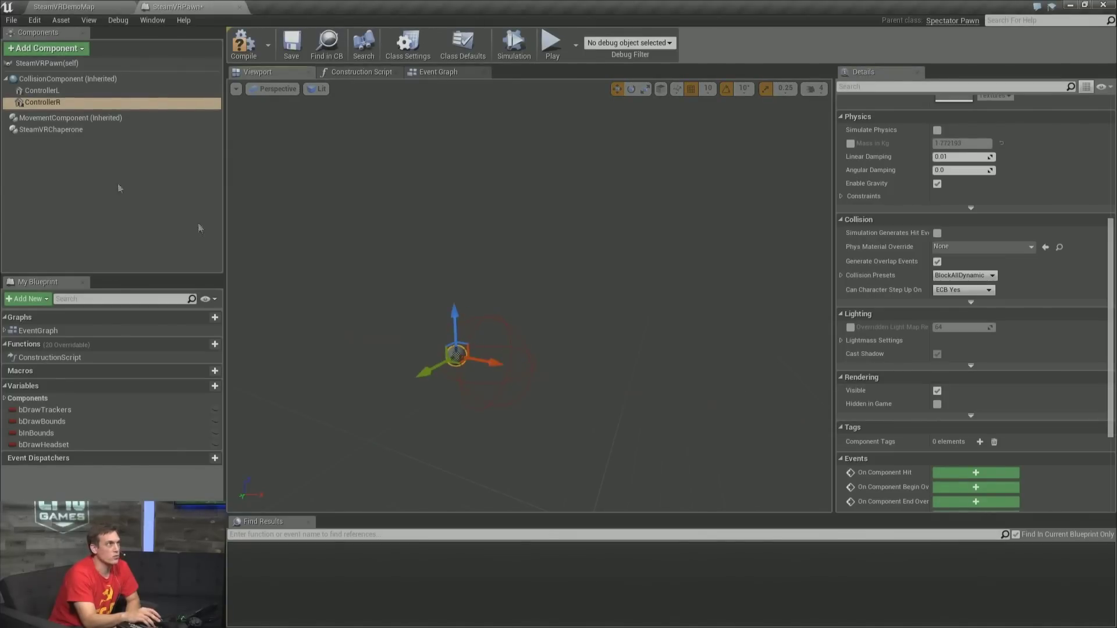
Make ControllerL visible and move it a short way along positive X, away from ControllerR.
{"action": "left_click", "coordinate": [51, 92]}
{"action": "left_click", "coordinate": [938, 390]}
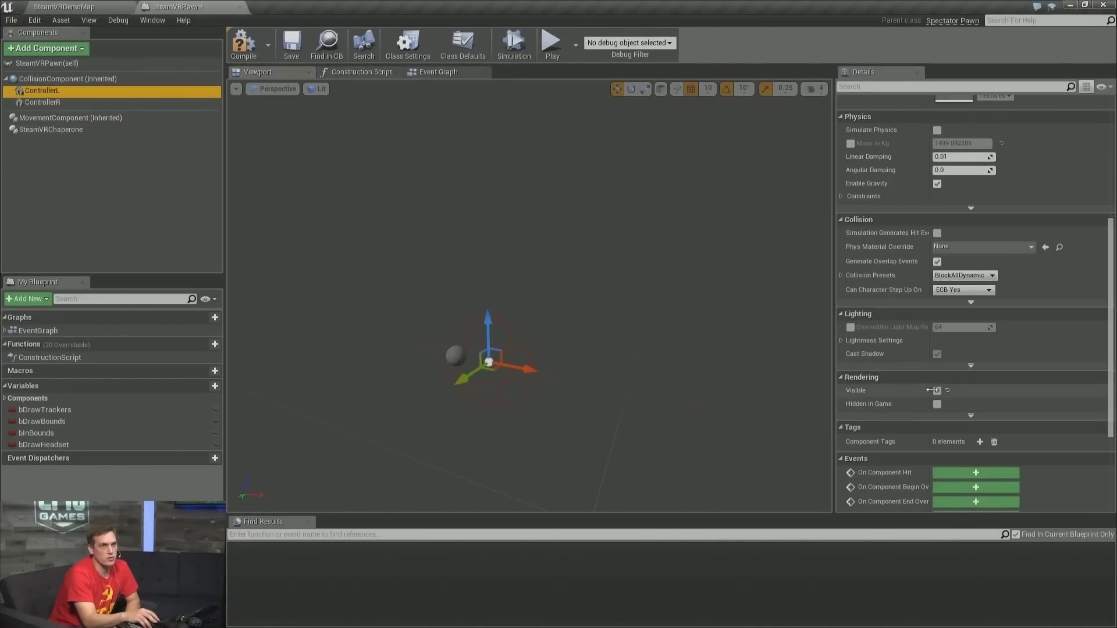
{"action": "left_click", "coordinate": [937, 390]}
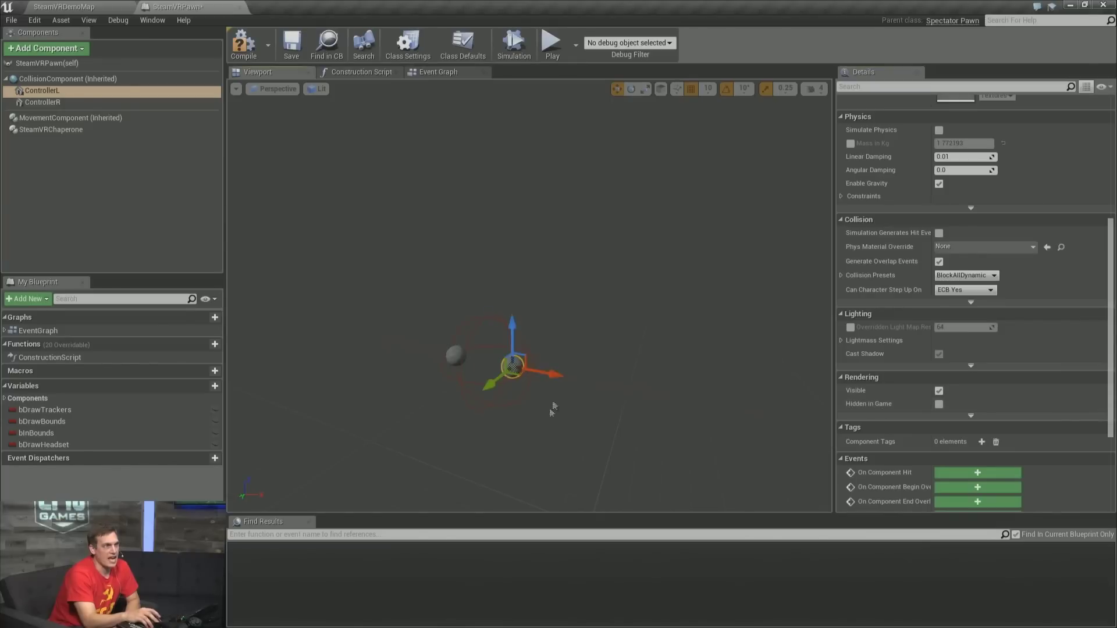
Examine both controller spheres and the ControllerL, ControllerR and SteamVRChaperone components of the pawn.
{"action": "right_click_drag", "start_coordinate": [523, 314], "coordinate": [483, 303]}
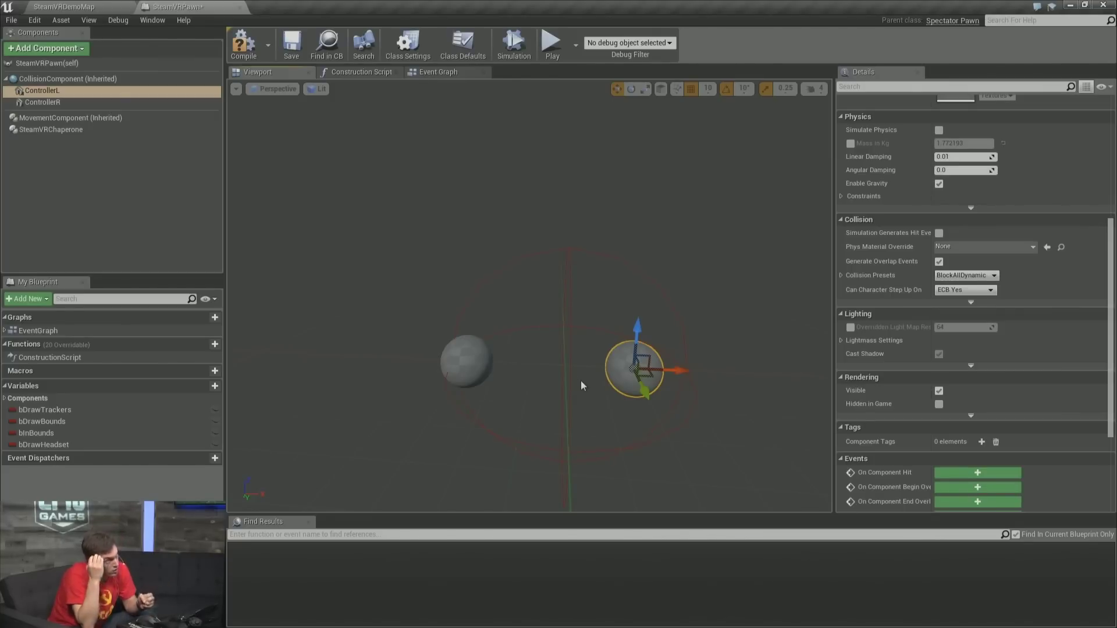
{"action": "left_click", "coordinate": [67, 94]}
{"action": "left_click", "coordinate": [64, 101]}
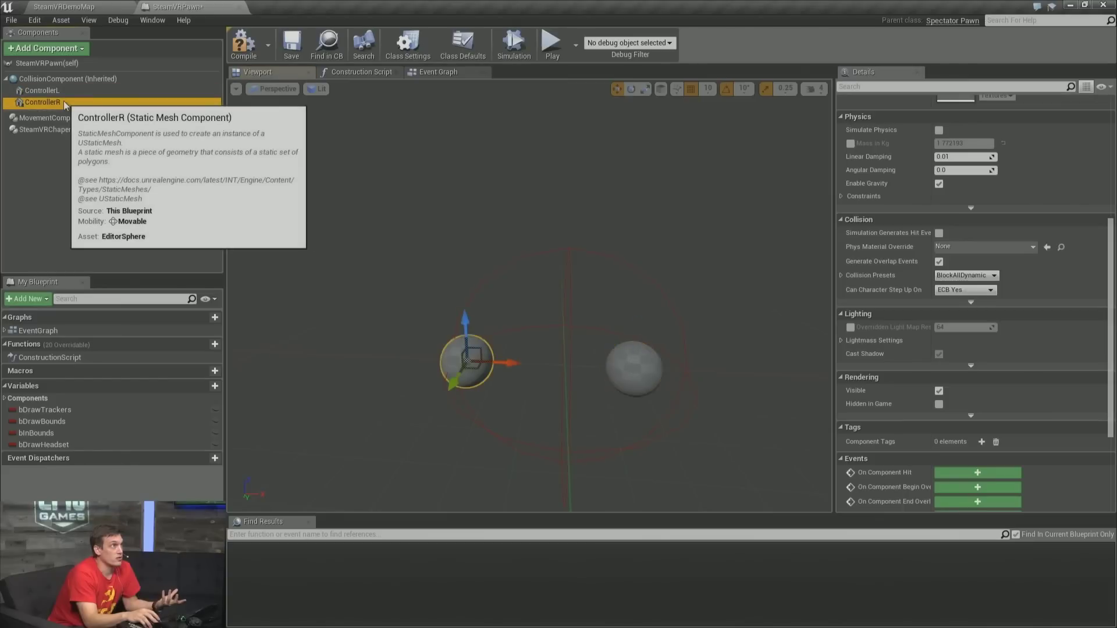
{"action": "left_click", "coordinate": [68, 130]}
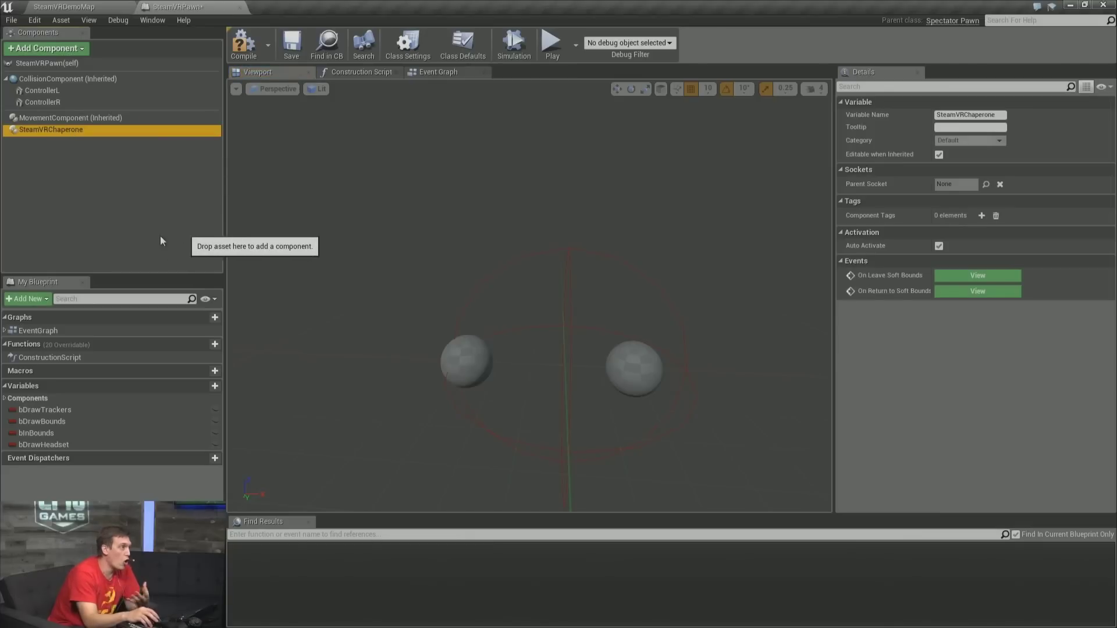
Close the SteamVRPawn blueprint and review the ST_0 and ST_1 action mappings in the project's Input settings.
{"action": "left_click", "coordinate": [239, 8]}
{"action": "left_click", "coordinate": [34, 20]}
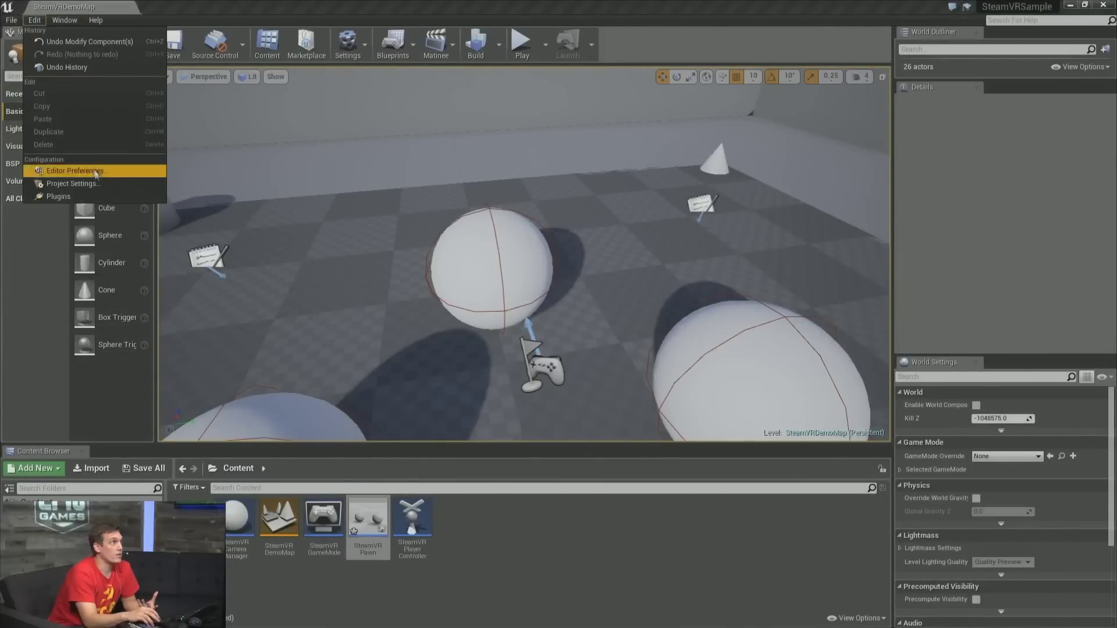
{"action": "left_click", "coordinate": [71, 184]}
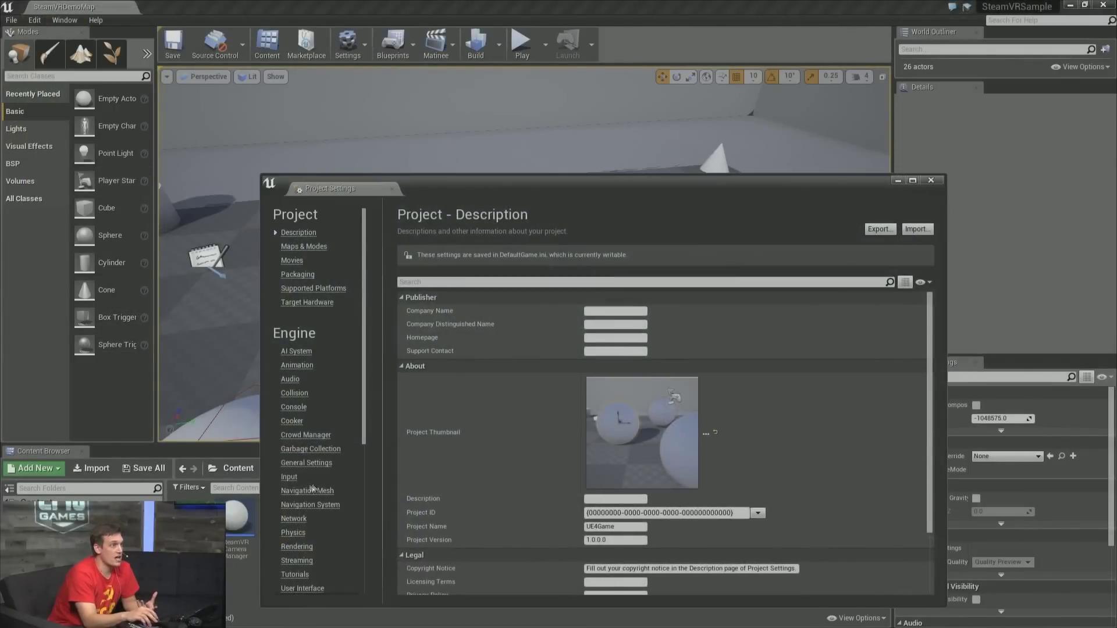
{"action": "left_click", "coordinate": [289, 477]}
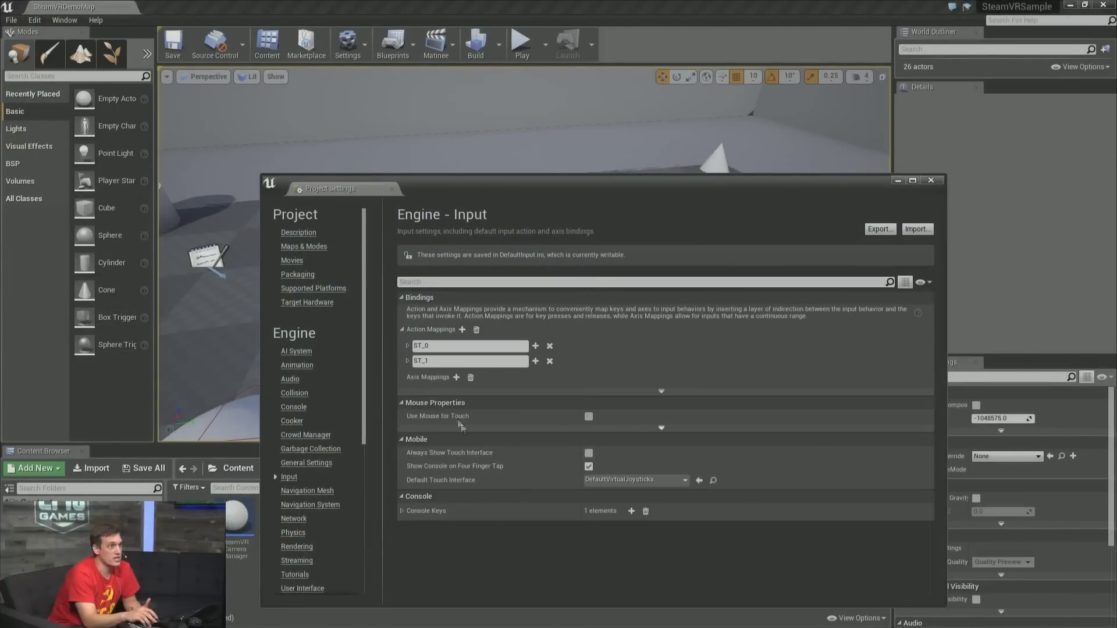
{"action": "left_click", "coordinate": [407, 346]}
{"action": "left_click", "coordinate": [408, 348]}
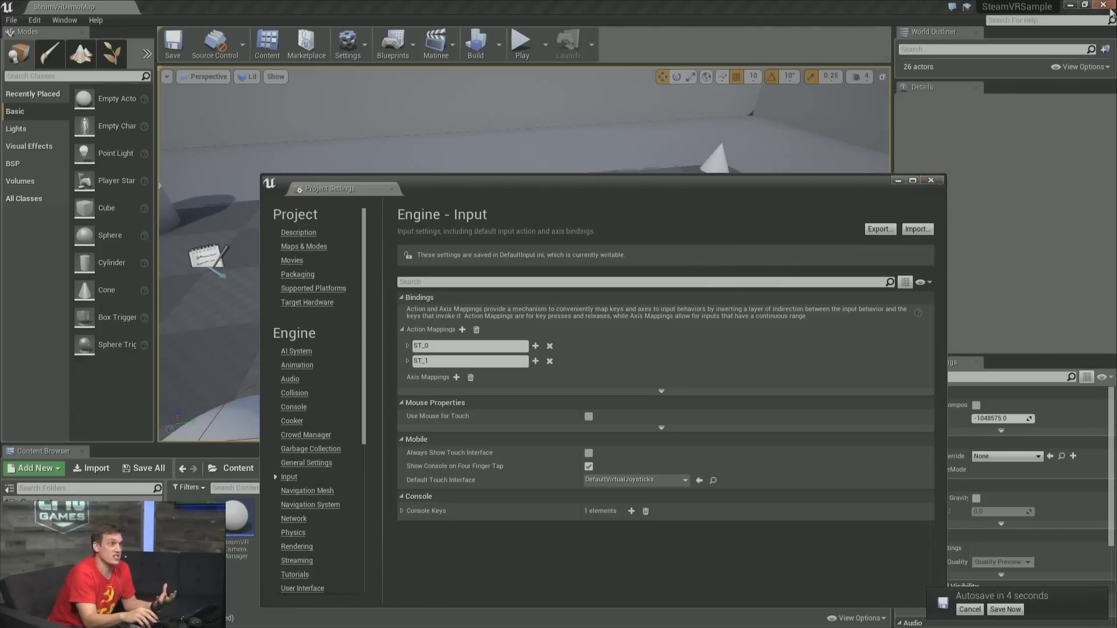
{"action": "left_click", "coordinate": [930, 181]}
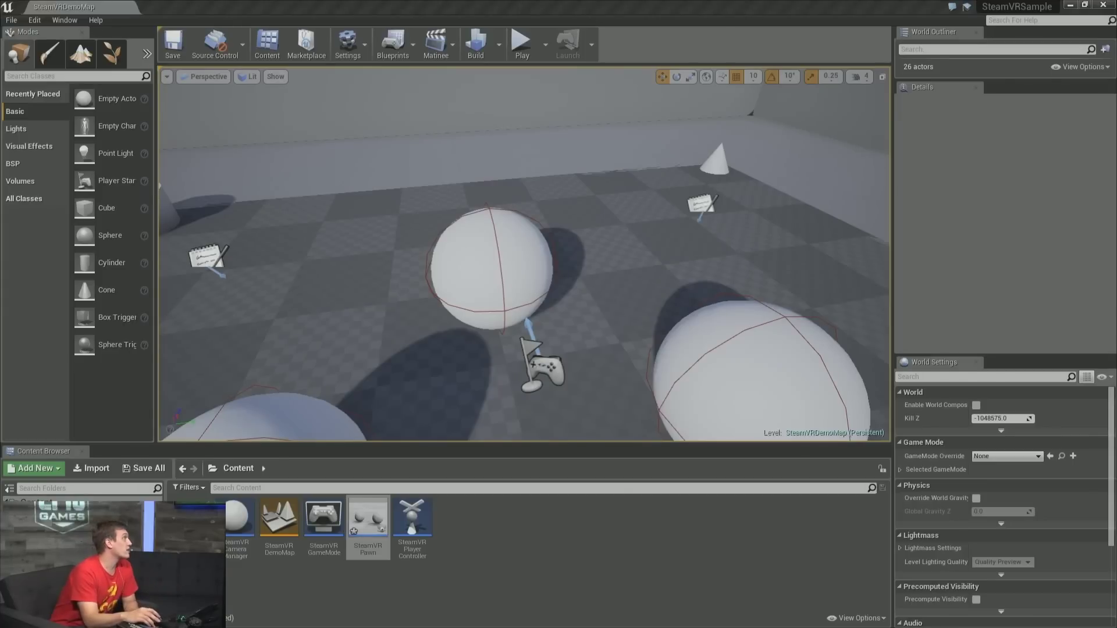
Bring the browser with the Motion Controller Component Setup documentation onto this screen and examine its setup instructions at a smaller page zoom.
{"action": "left_click_drag", "start_coordinate": [0, 244], "coordinate": [411, 132]}
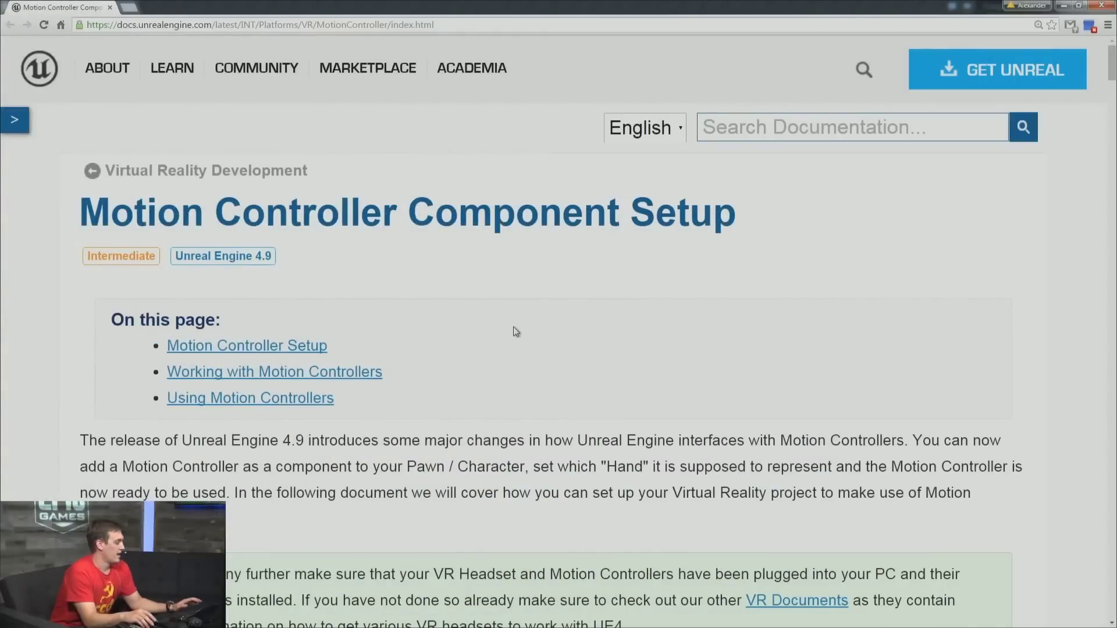
{"action": "scroll", "coordinate": [513, 327], "scroll_direction": "down", "scroll_amount": 3, "text": "ctrl"}
{"action": "scroll", "coordinate": [531, 321], "scroll_direction": "down", "scroll_amount": 4}
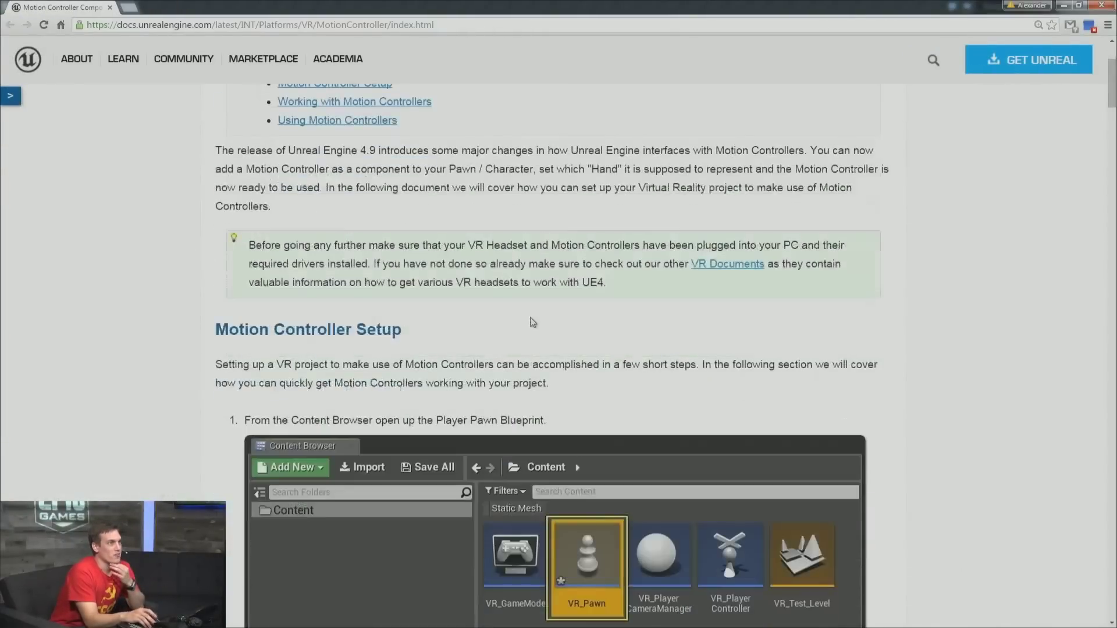
{"action": "scroll", "coordinate": [532, 322], "scroll_direction": "down", "scroll_amount": 20}
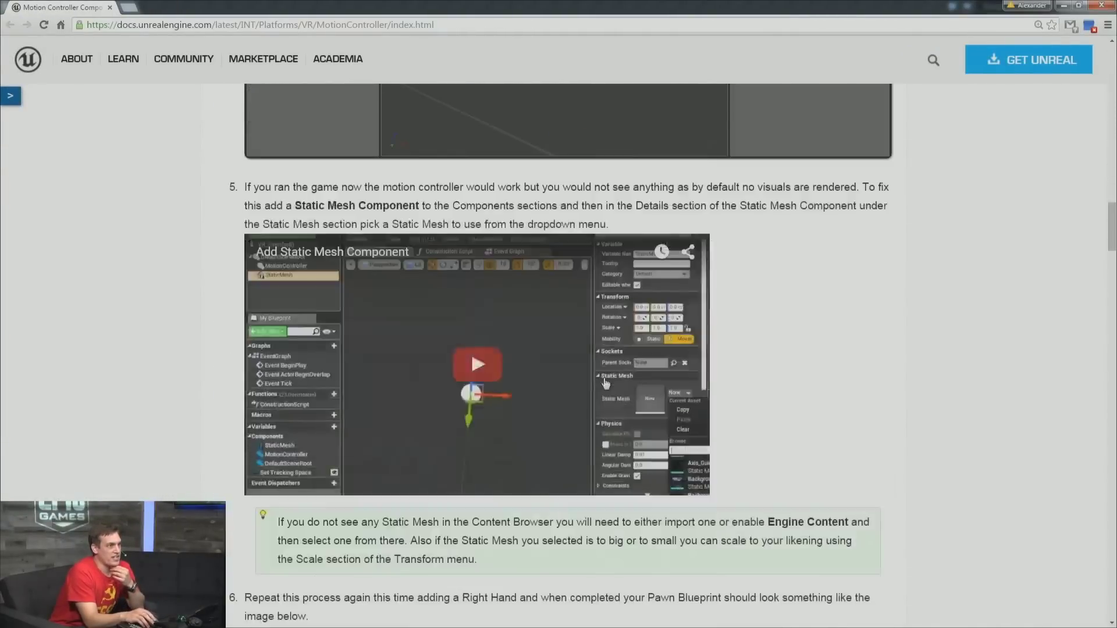
{"action": "scroll", "coordinate": [605, 381], "scroll_direction": "down", "scroll_amount": 20}
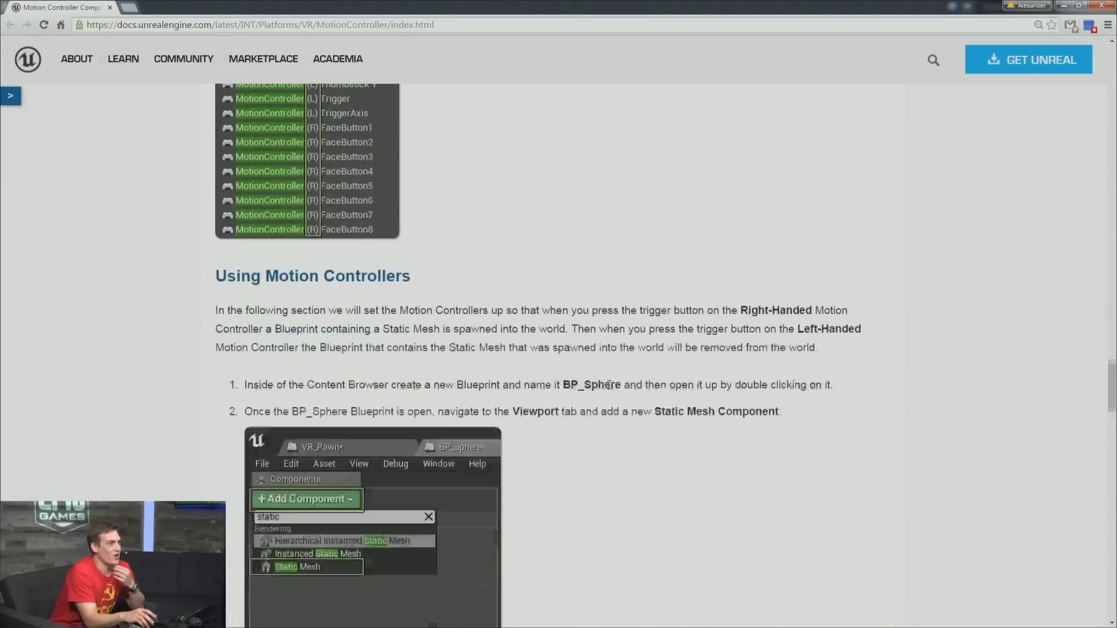
{"action": "scroll", "coordinate": [608, 385], "scroll_direction": "down", "scroll_amount": 15}
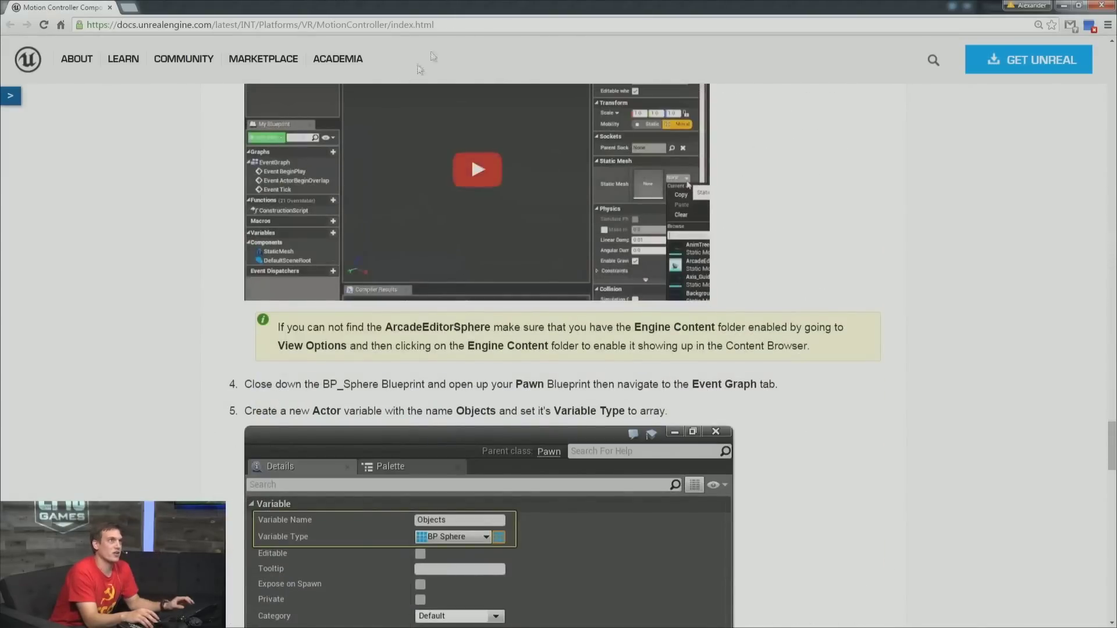
Highlight the documentation page's address and examine the Blueprint examples for adding and removing objects through to the end-results video.
{"action": "left_click", "coordinate": [454, 30]}
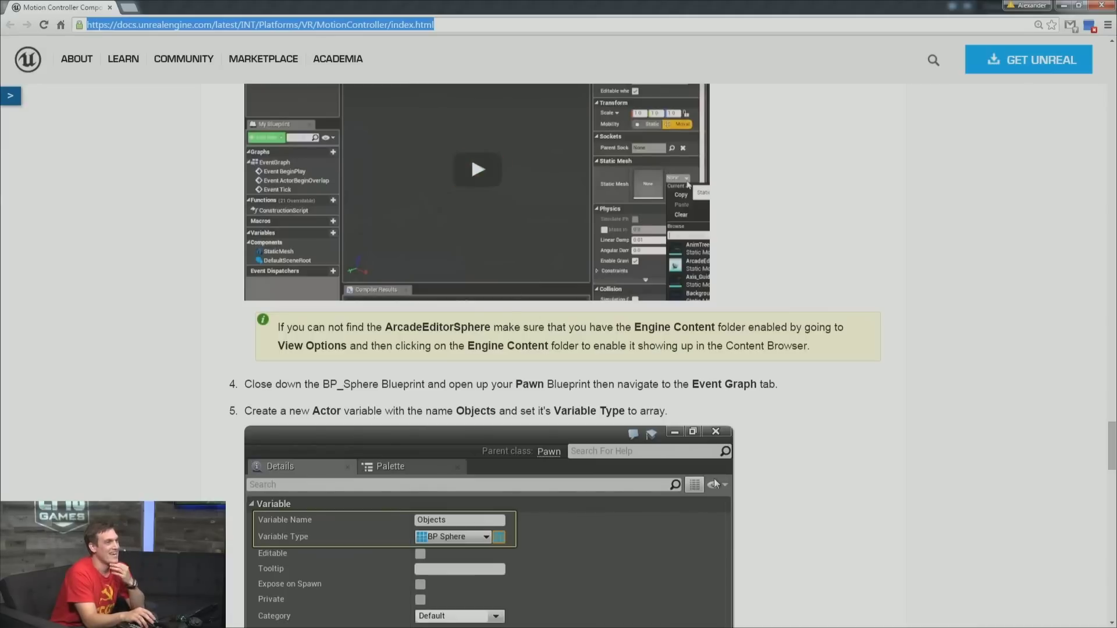
{"action": "left_click", "coordinate": [768, 415]}
{"action": "scroll", "coordinate": [770, 413], "scroll_direction": "down", "scroll_amount": 9}
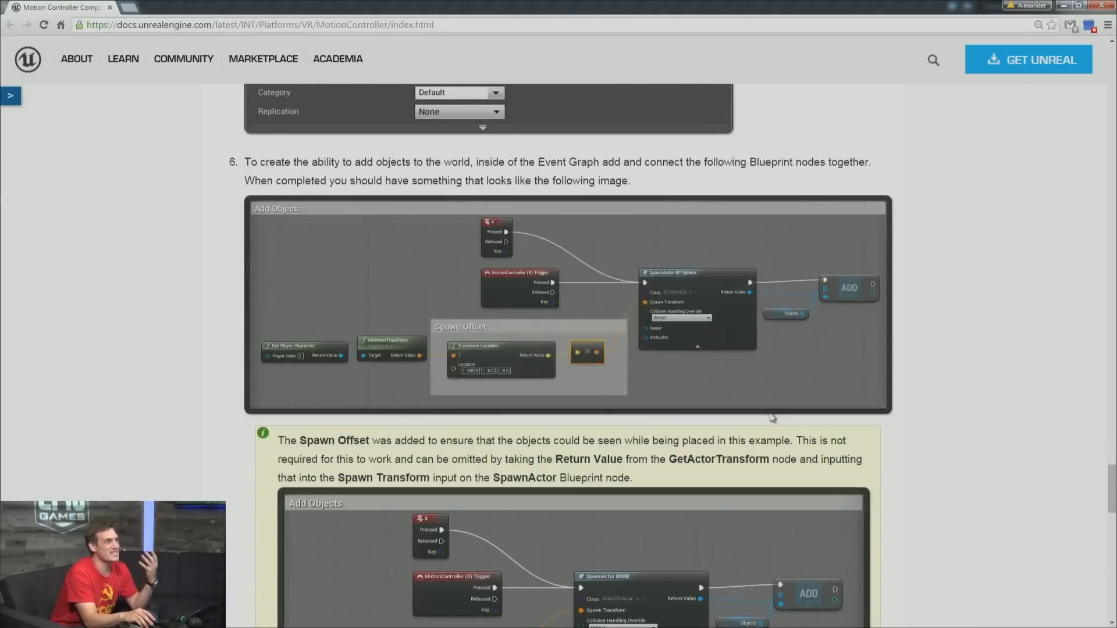
{"action": "scroll", "coordinate": [770, 413], "scroll_direction": "down", "scroll_amount": 10}
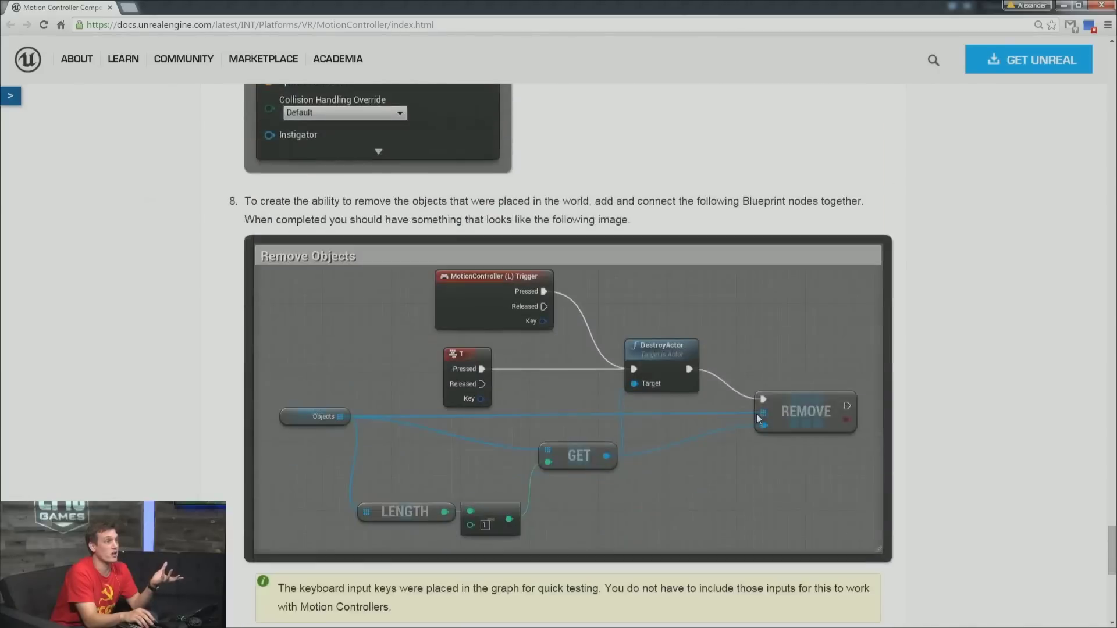
{"action": "scroll", "coordinate": [757, 417], "scroll_direction": "down", "scroll_amount": 5}
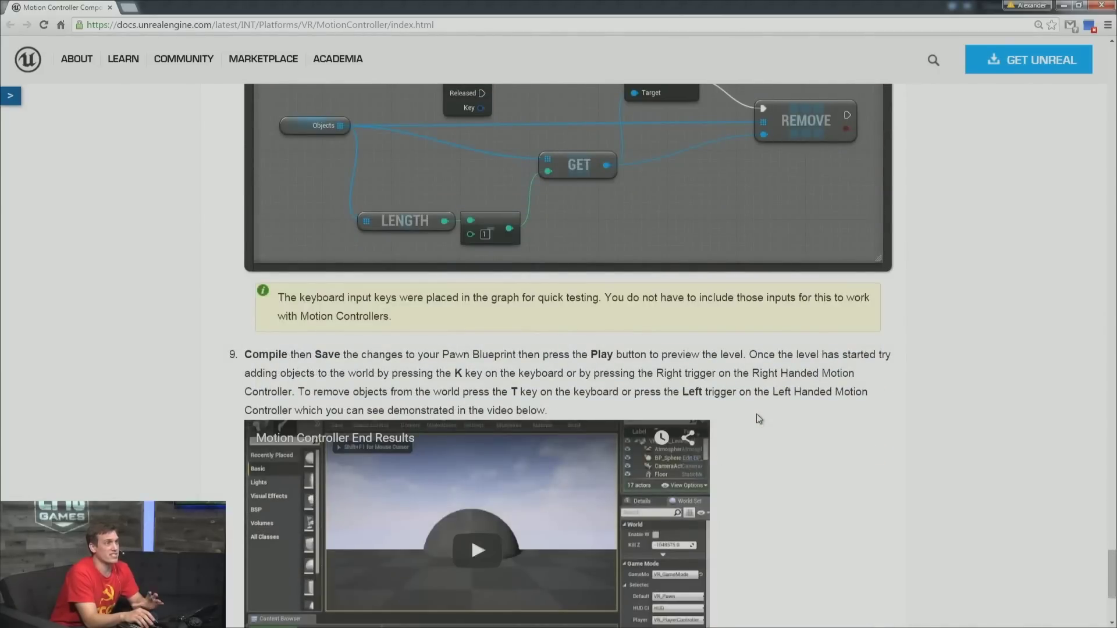
{"action": "scroll", "coordinate": [757, 413], "scroll_direction": "down", "scroll_amount": 4}
Go back through the documentation to review the left and right Motion Controller inputs and the component setup steps.
{"action": "scroll", "coordinate": [756, 414], "scroll_direction": "up", "scroll_amount": 6}
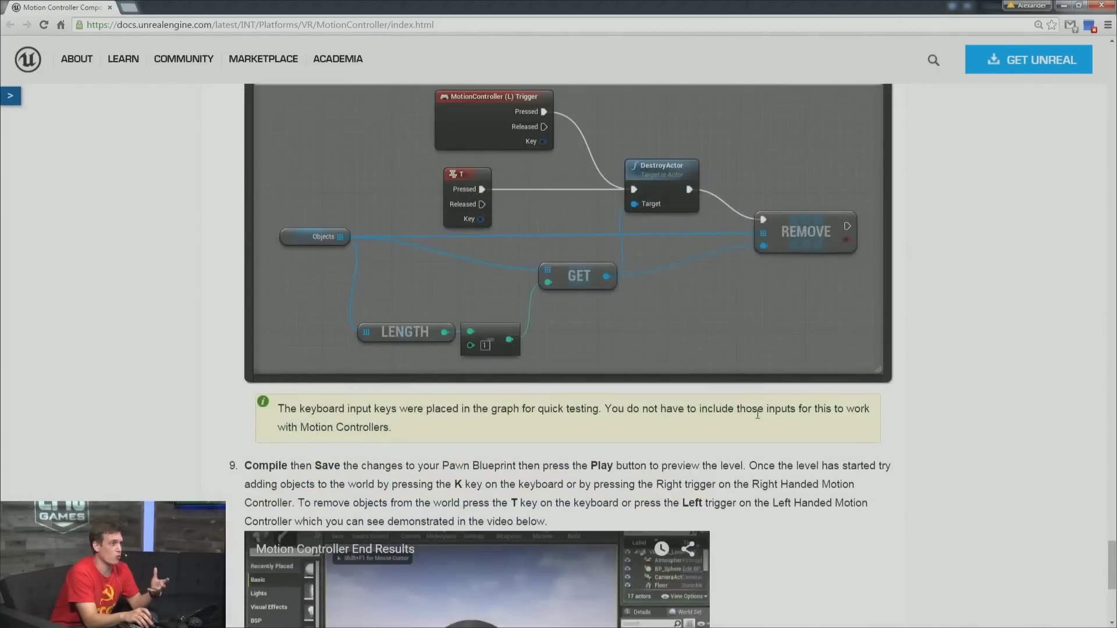
{"action": "scroll", "coordinate": [757, 414], "scroll_direction": "up", "scroll_amount": 20}
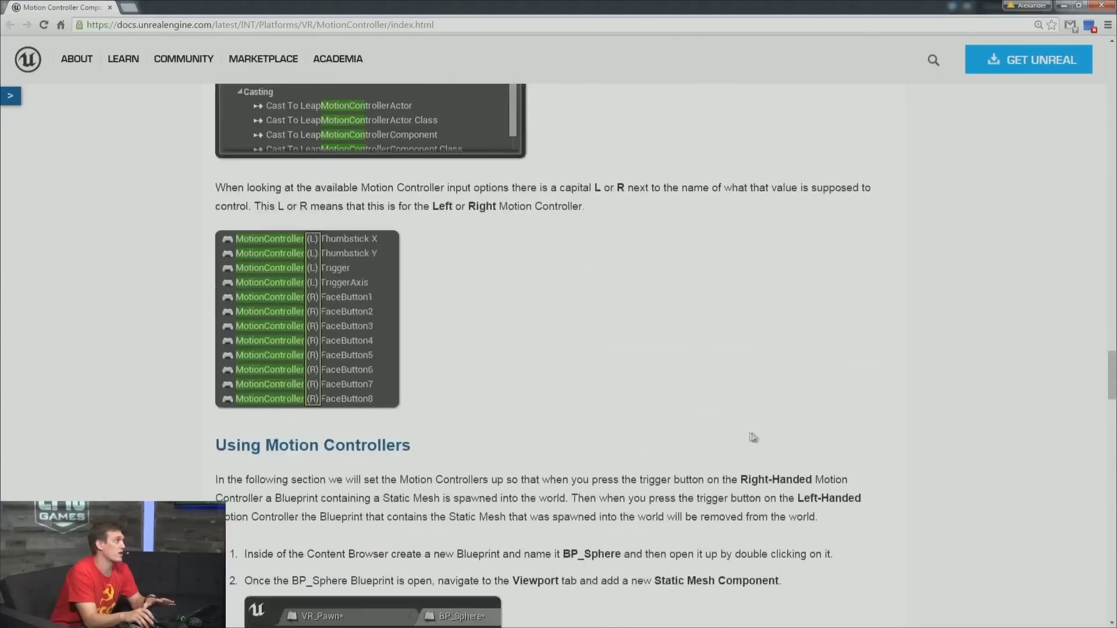
{"action": "scroll", "coordinate": [753, 437], "scroll_direction": "up", "scroll_amount": 7}
{"action": "scroll", "coordinate": [733, 433], "scroll_direction": "down", "scroll_amount": 18}
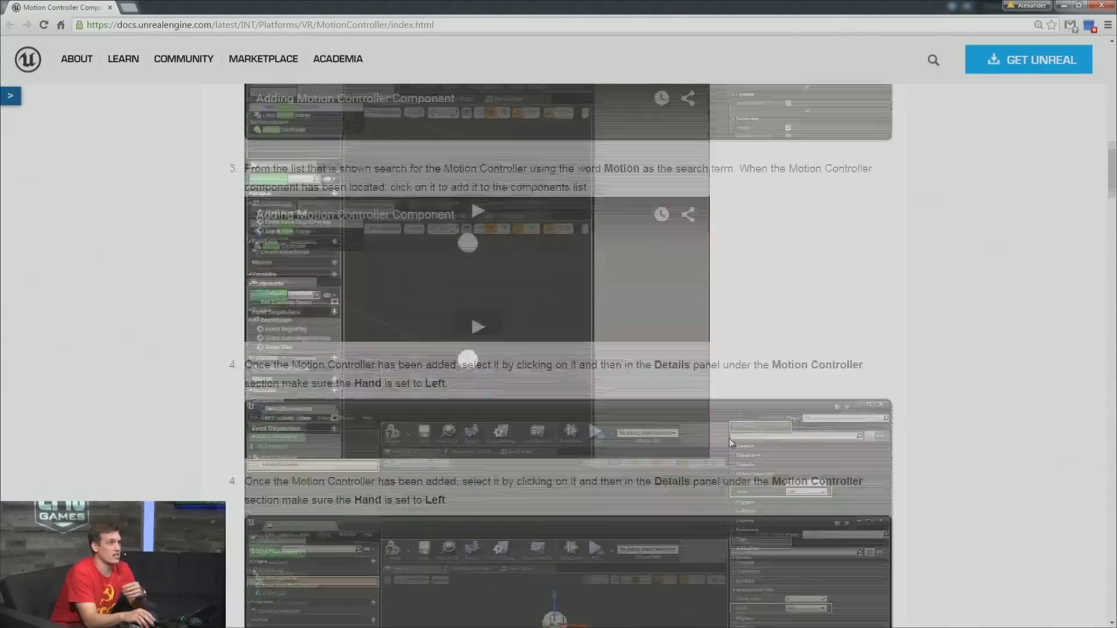
{"action": "scroll", "coordinate": [730, 441], "scroll_direction": "up", "scroll_amount": 15}
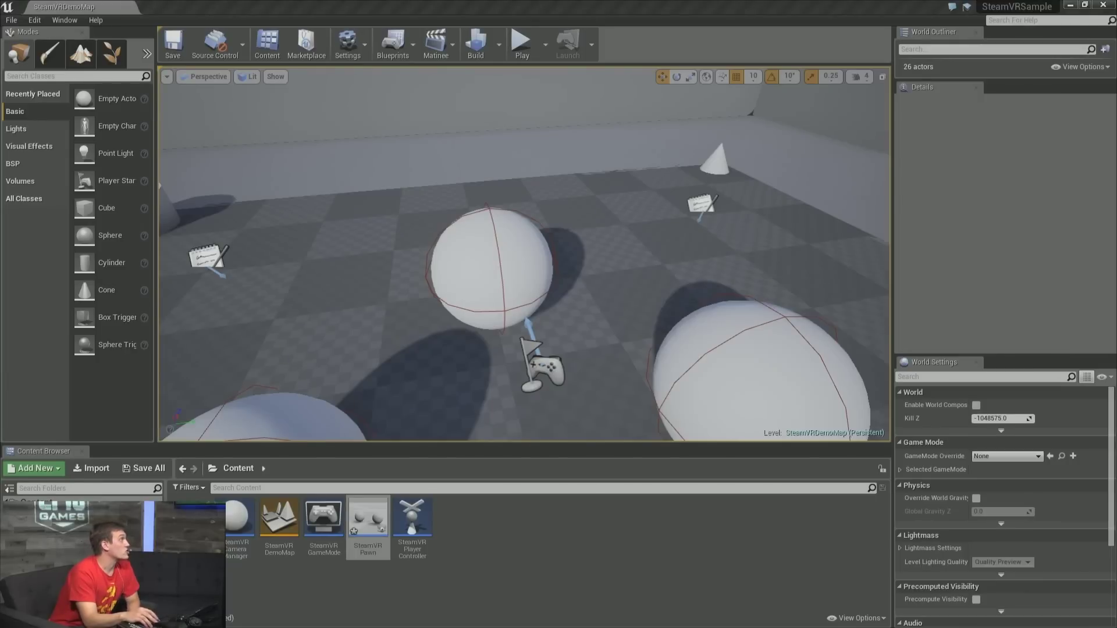
Bring the browser with the Razer Hydra Plugin forum thread onto this screen and read the plugin's description and download list.
{"action": "left_click_drag", "start_coordinate": [0, 163], "coordinate": [587, 1]}
{"action": "scroll", "coordinate": [588, 267], "scroll_direction": "down", "scroll_amount": 2}
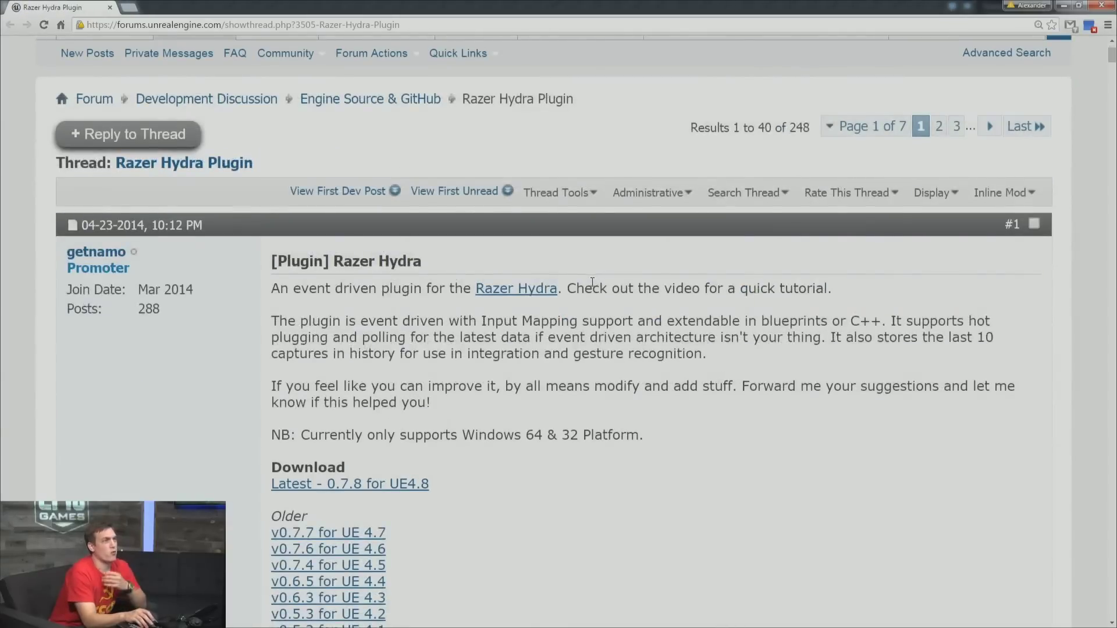
{"action": "scroll", "coordinate": [592, 282], "scroll_direction": "up", "scroll_amount": 2}
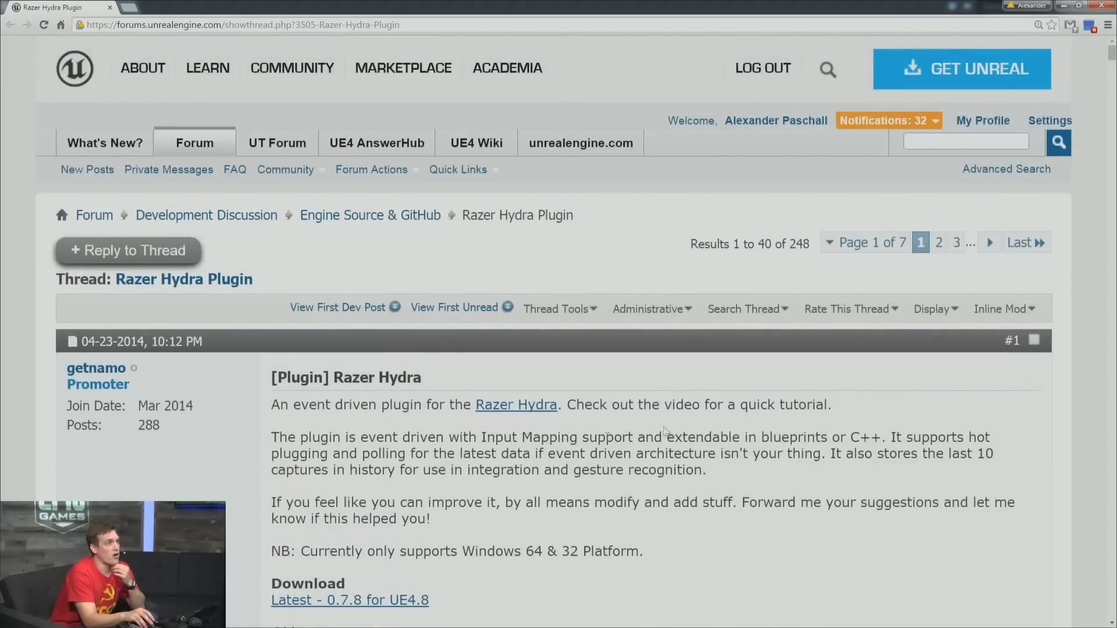
{"action": "scroll", "coordinate": [665, 431], "scroll_direction": "down", "scroll_amount": 4}
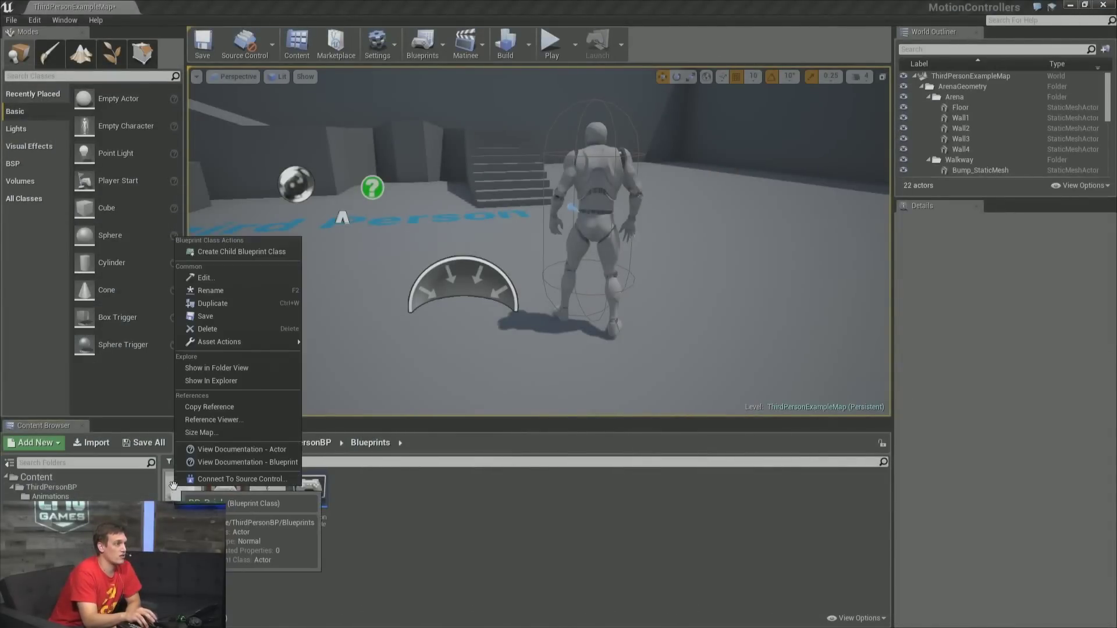
In the MotionControllers project, reveal the first Blueprints folder asset in Windows Explorer and go up to the project's root folder.
{"action": "right_click", "coordinate": [174, 489]}
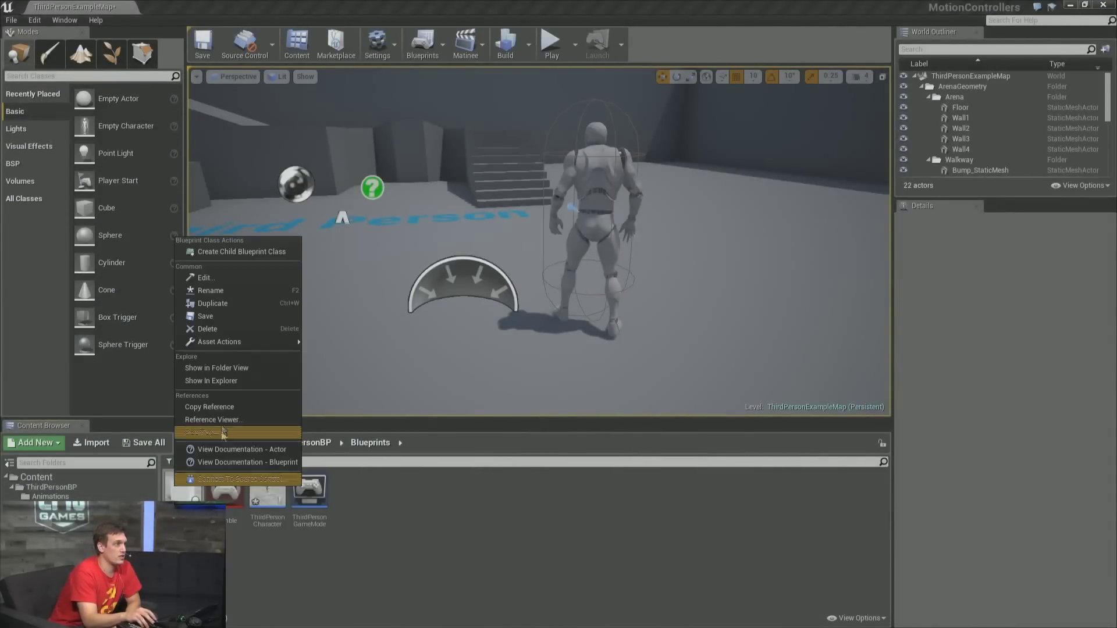
{"action": "left_click", "coordinate": [227, 381]}
{"action": "left_click_drag", "start_coordinate": [1116, 318], "coordinate": [452, 231]}
{"action": "left_click", "coordinate": [438, 335]}
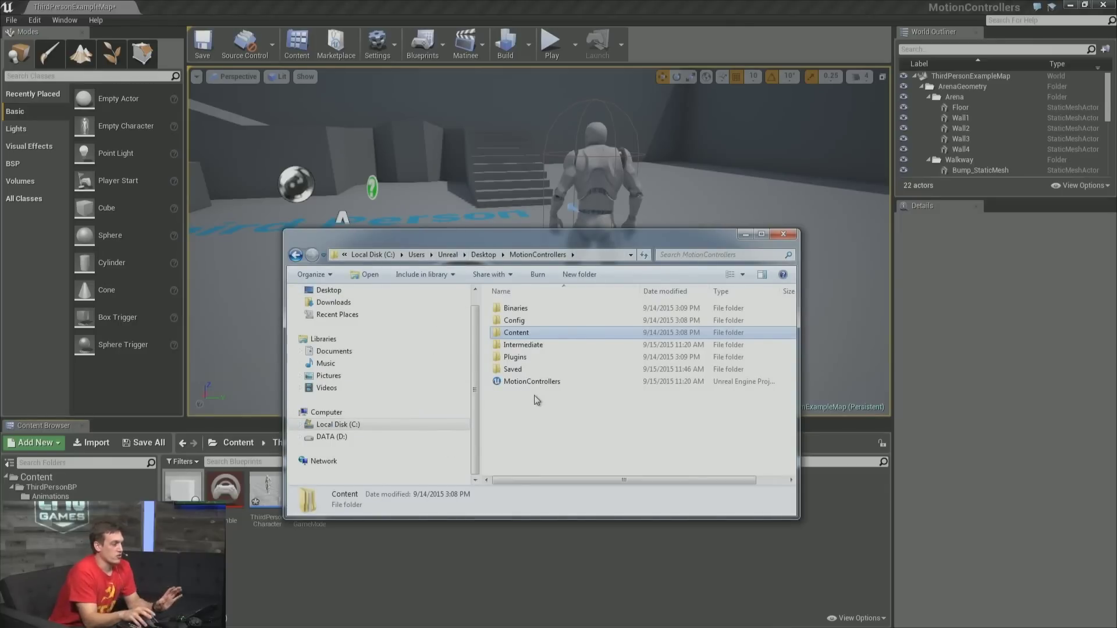
Examine the HydraPlugin folder inside the project's Plugins folder, down to its Binaries\Win64 contents.
{"action": "left_click", "coordinate": [536, 357]}
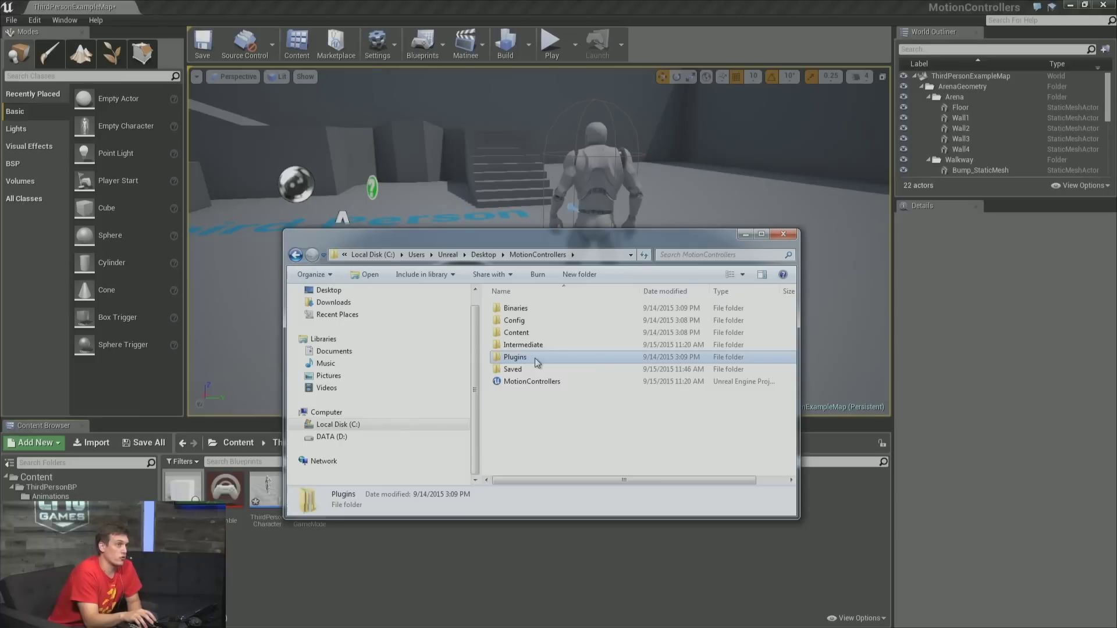
{"action": "double_click", "coordinate": [535, 358]}
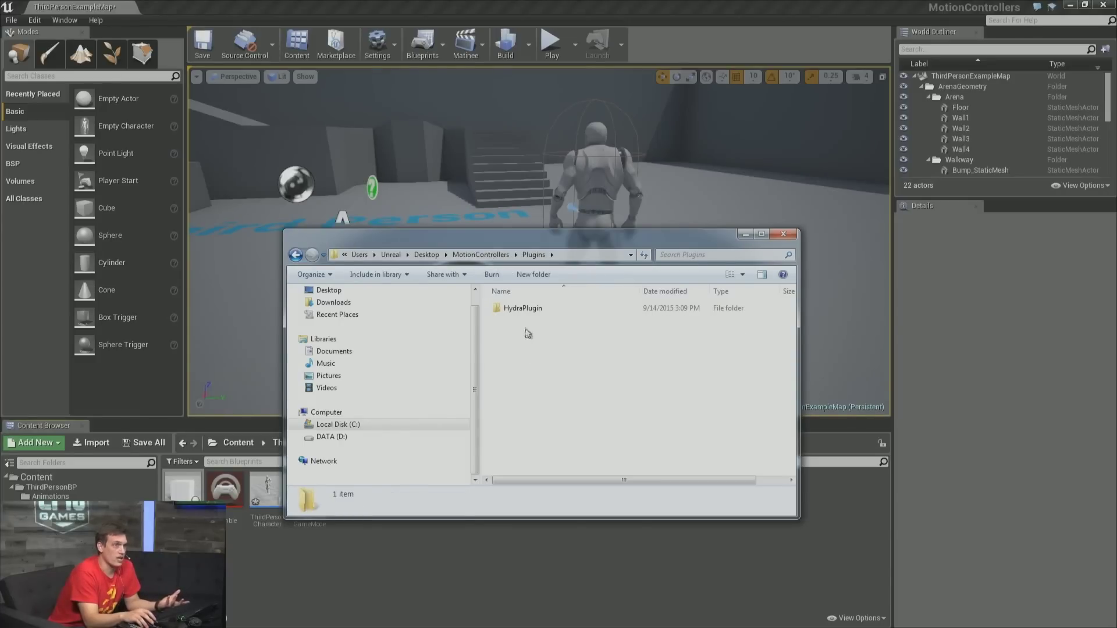
{"action": "double_click", "coordinate": [538, 308]}
{"action": "double_click", "coordinate": [563, 312]}
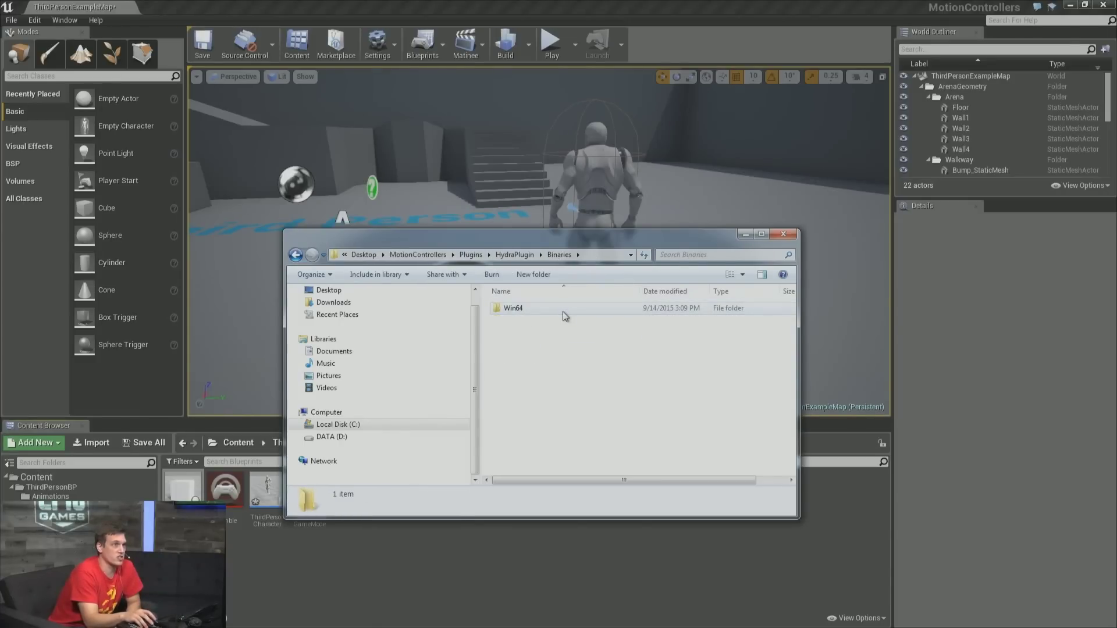
{"action": "double_click", "coordinate": [563, 311]}
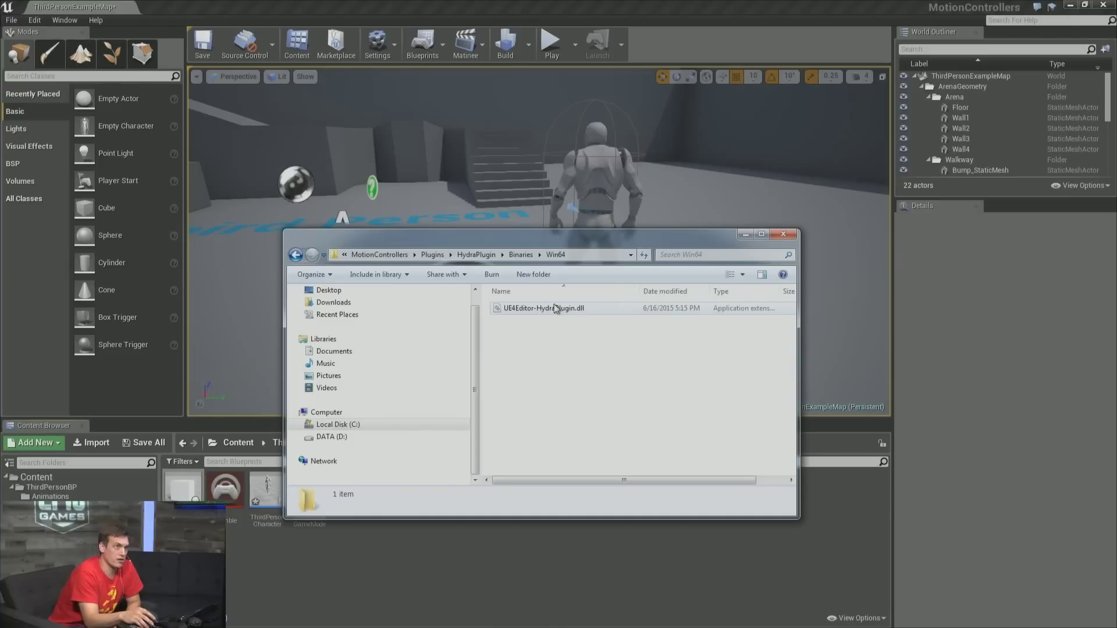
Return to the MotionControllers project folder and examine the contents of its Binaries\Win32 folder.
{"action": "left_click", "coordinate": [298, 256]}
{"action": "left_click", "coordinate": [297, 256]}
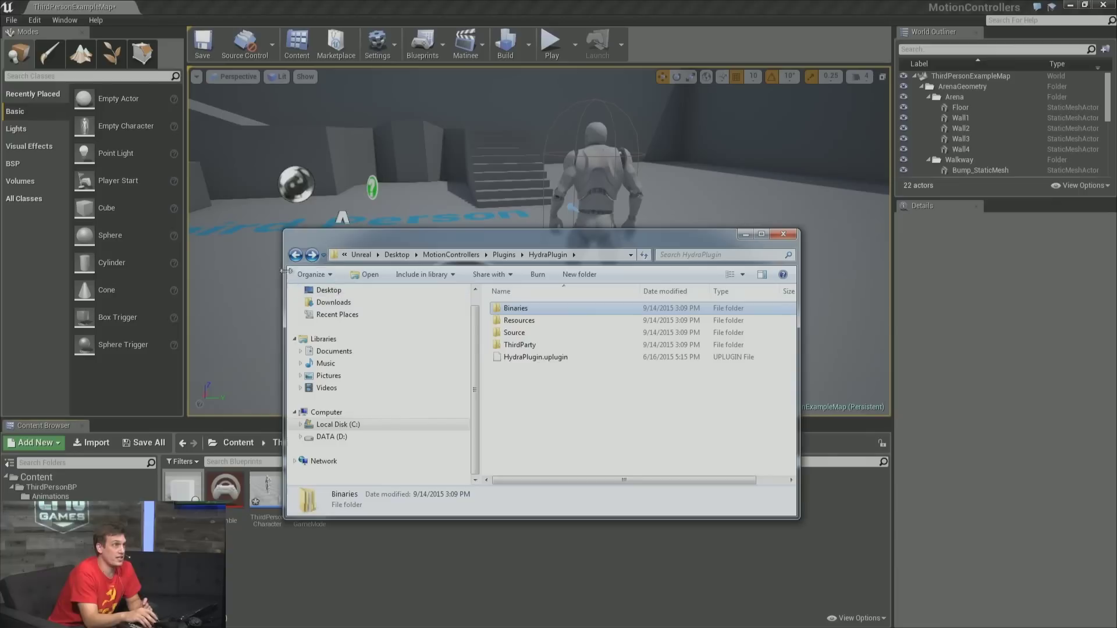
{"action": "left_click", "coordinate": [296, 255]}
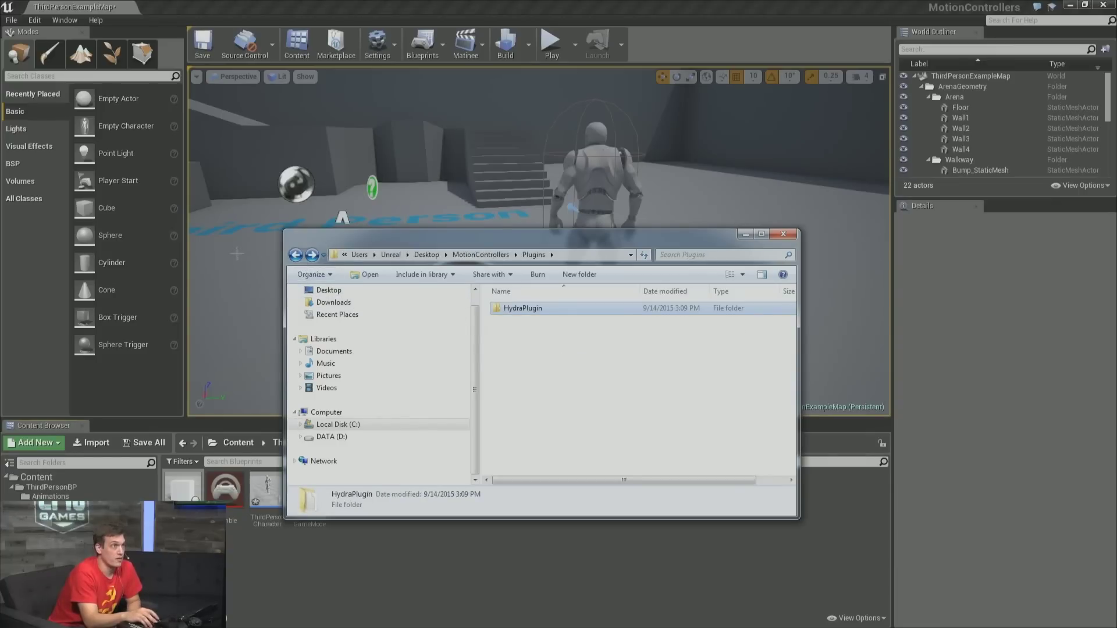
{"action": "left_click", "coordinate": [295, 255]}
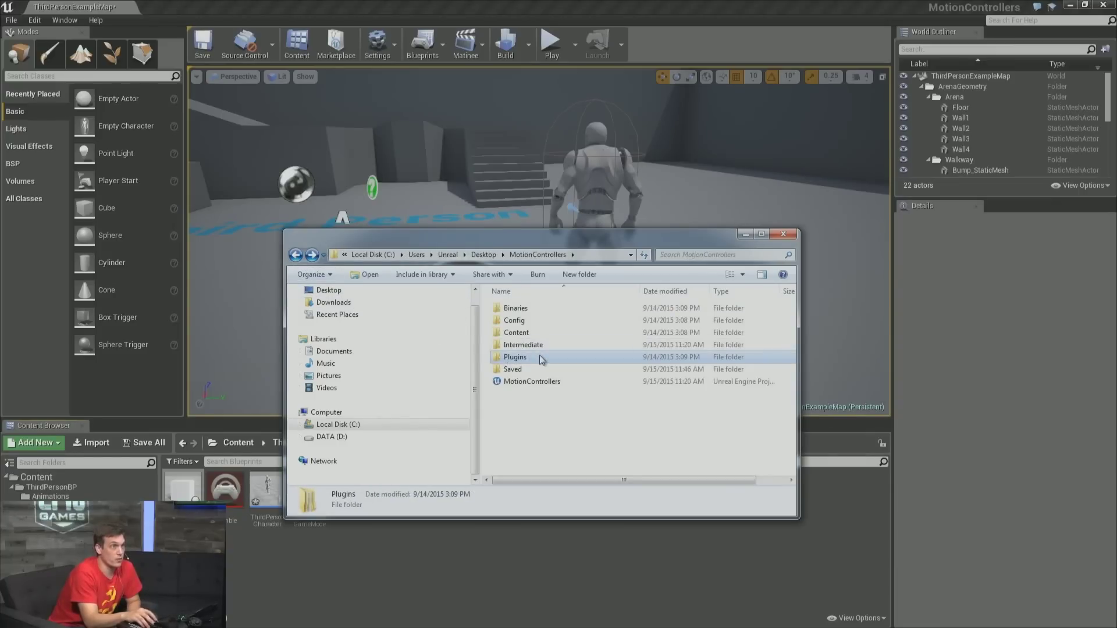
{"action": "double_click", "coordinate": [529, 312]}
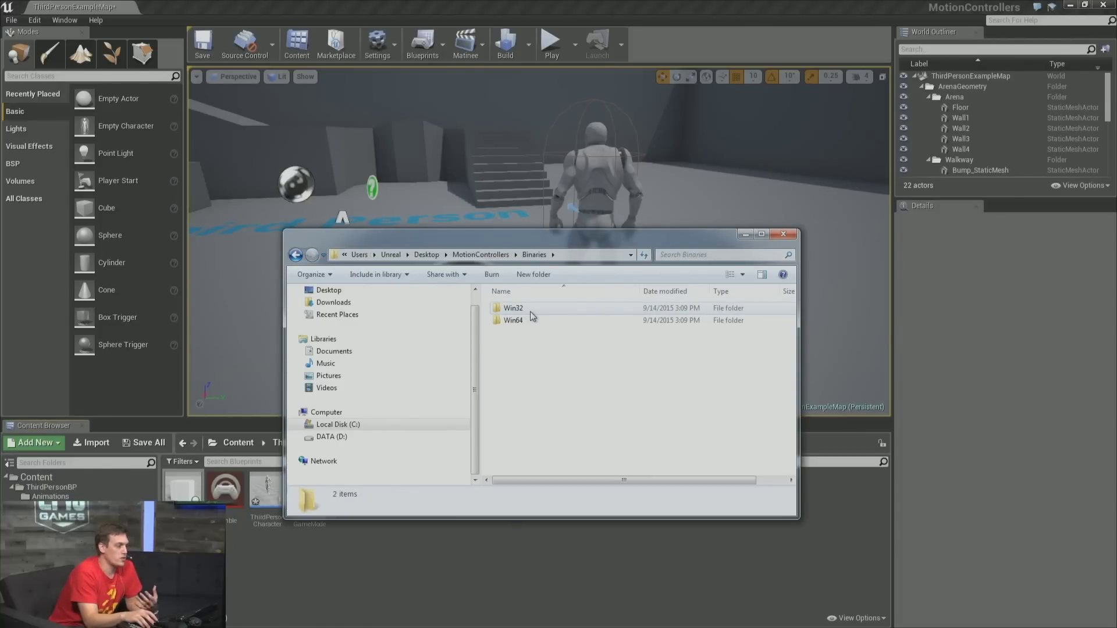
{"action": "double_click", "coordinate": [524, 309]}
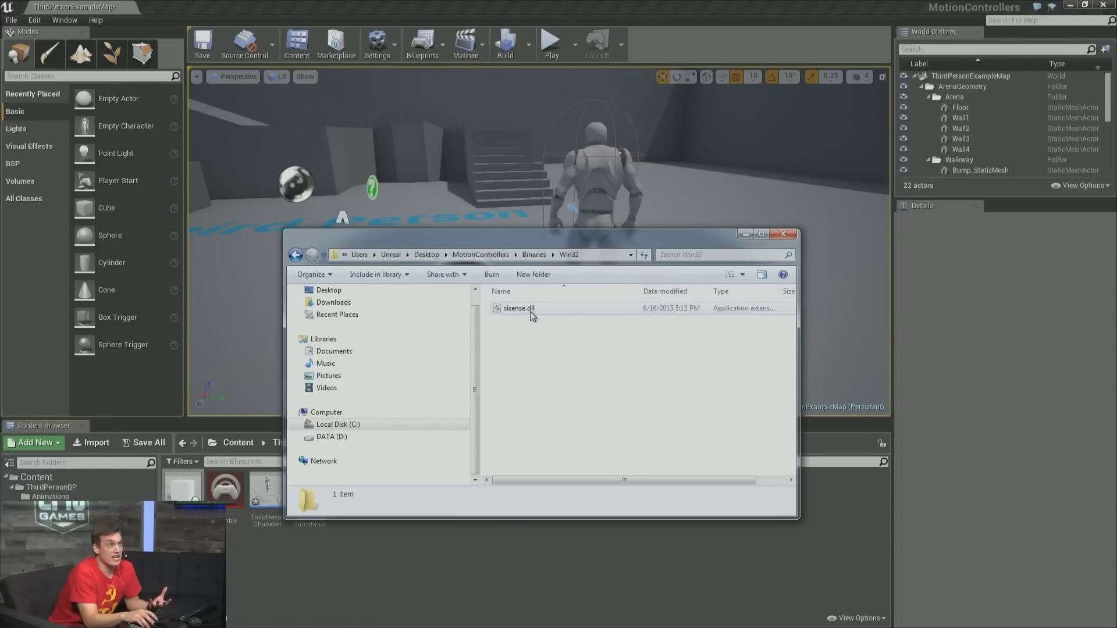
Examine the contents of the project's Binaries\Win64 folder and return to the MotionControllers project folder.
{"action": "left_click", "coordinate": [295, 255]}
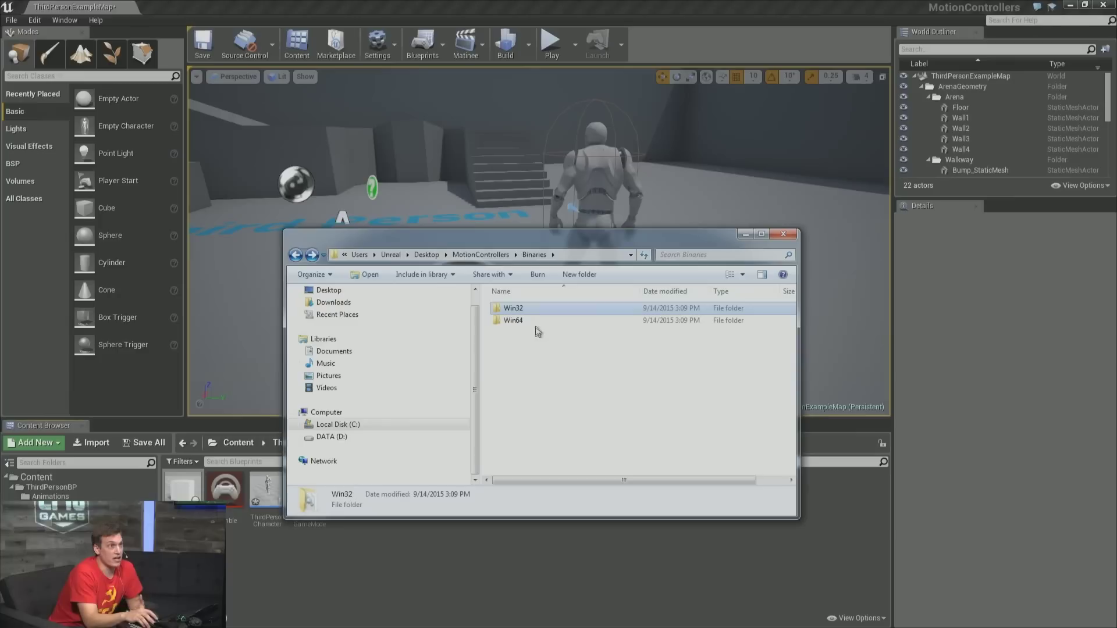
{"action": "double_click", "coordinate": [535, 324]}
{"action": "left_click", "coordinate": [296, 256]}
{"action": "left_click", "coordinate": [295, 255]}
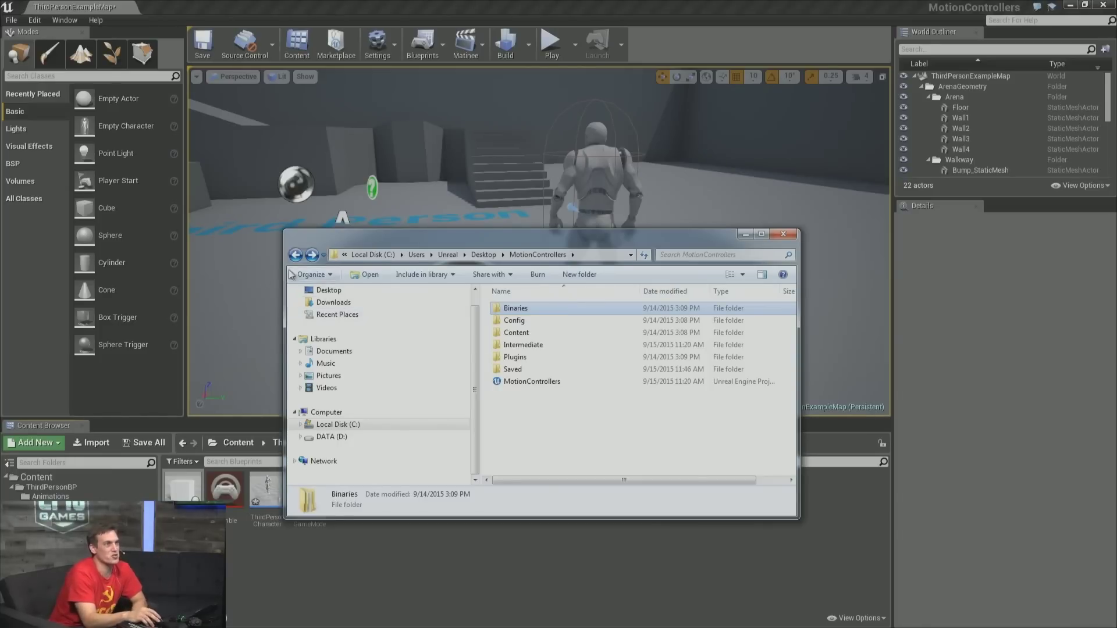
{"action": "left_click_drag", "start_coordinate": [373, 242], "coordinate": [352, 245]}
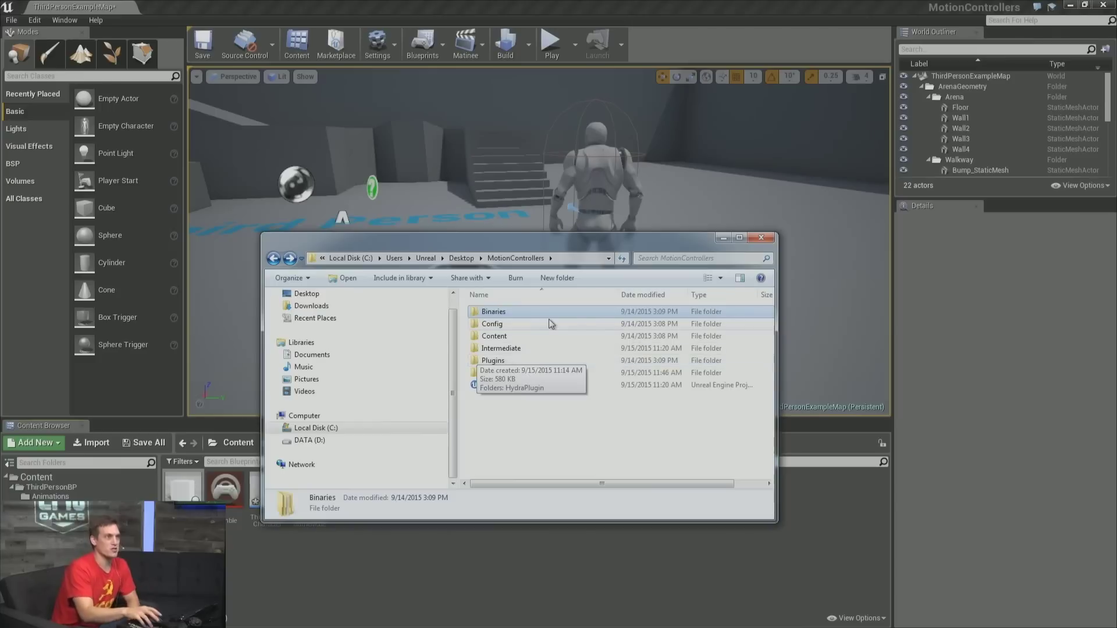
Recheck the project's Plugins and Binaries folders and minimize the Explorer window.
{"action": "double_click", "coordinate": [526, 364]}
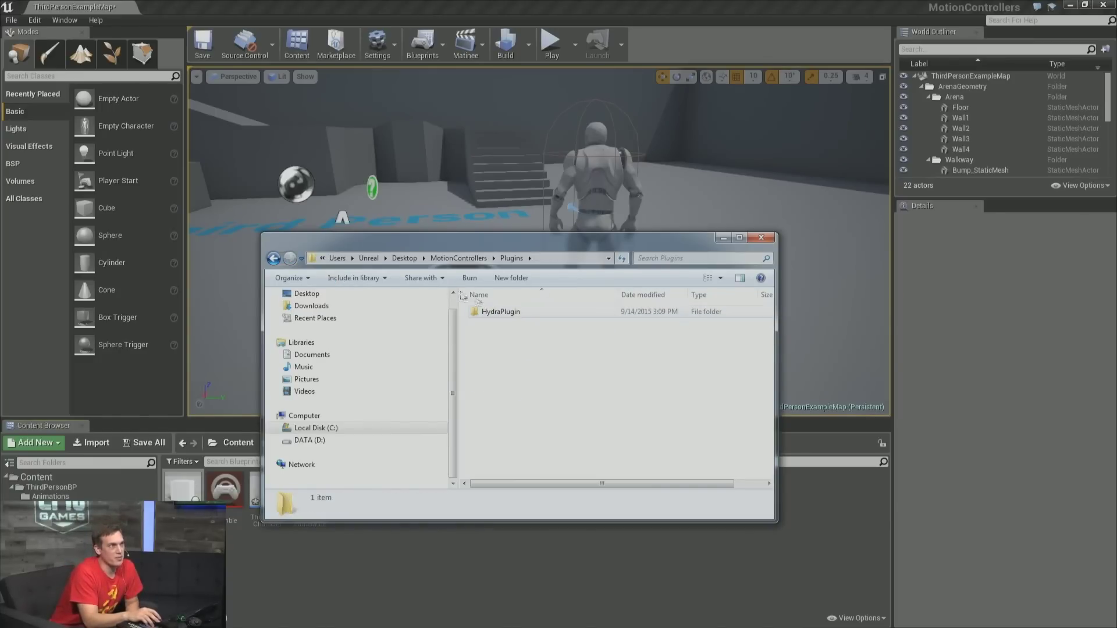
{"action": "key", "text": "BackSpace"}
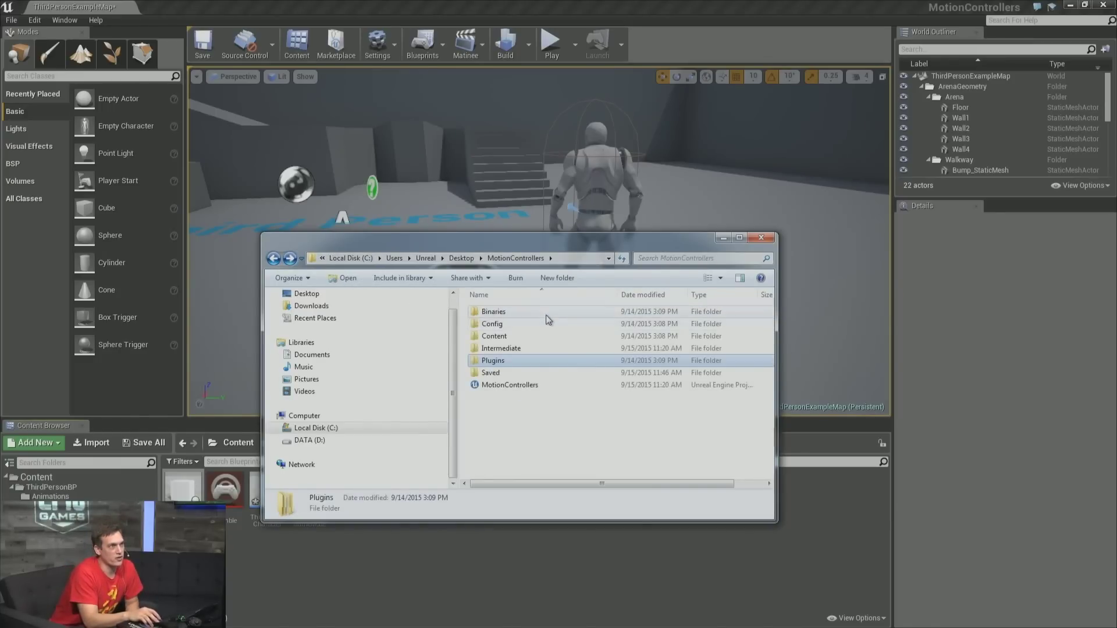
{"action": "double_click", "coordinate": [546, 314]}
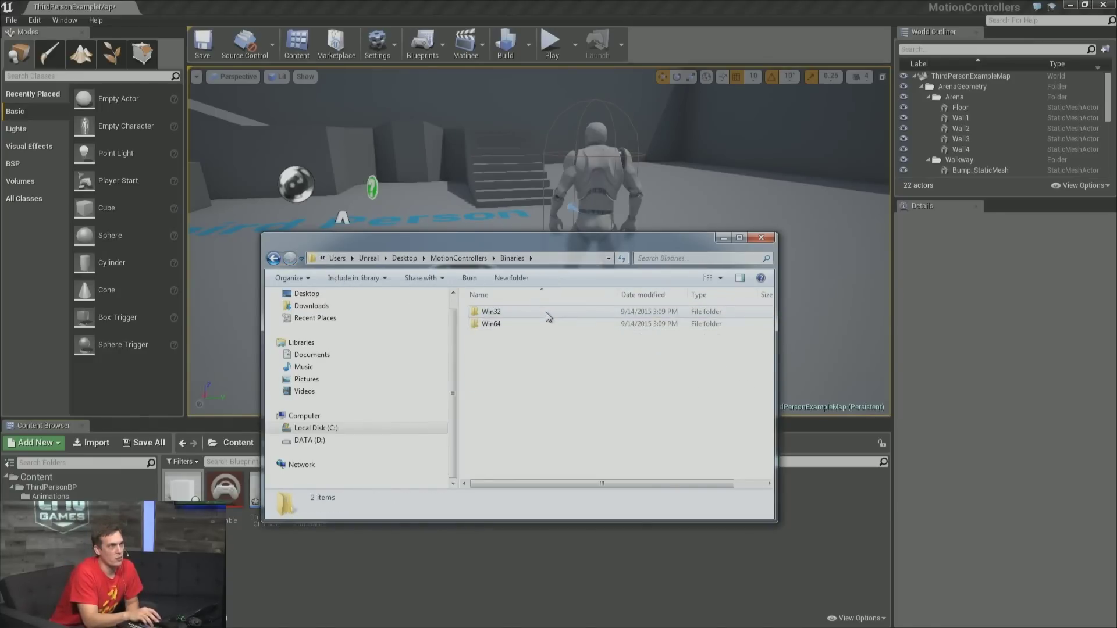
{"action": "left_click", "coordinate": [275, 258]}
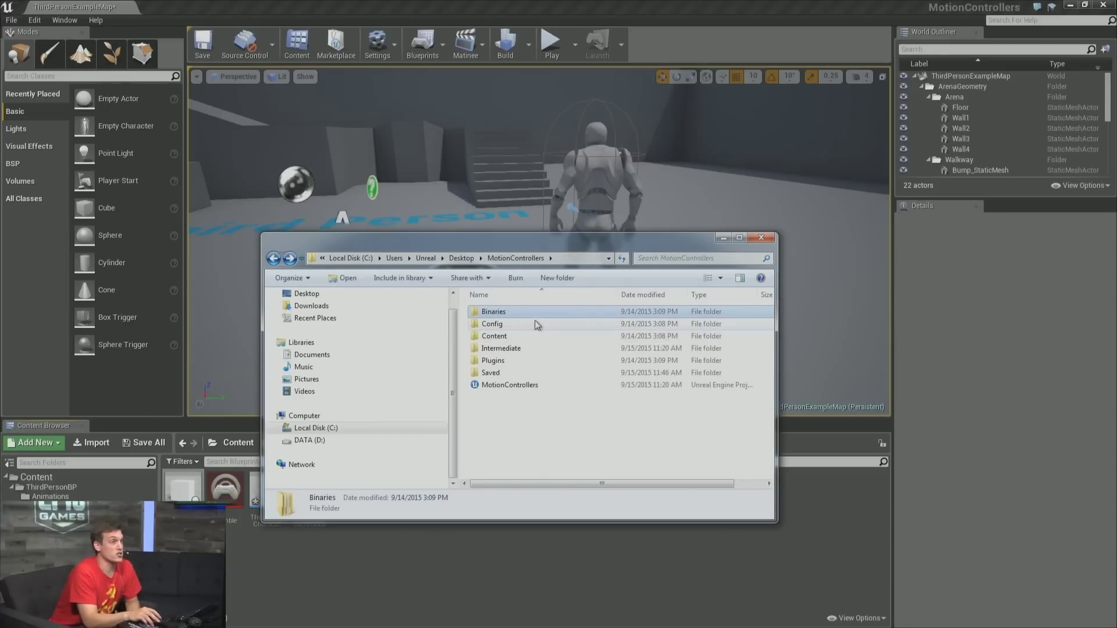
{"action": "left_click", "coordinate": [720, 240]}
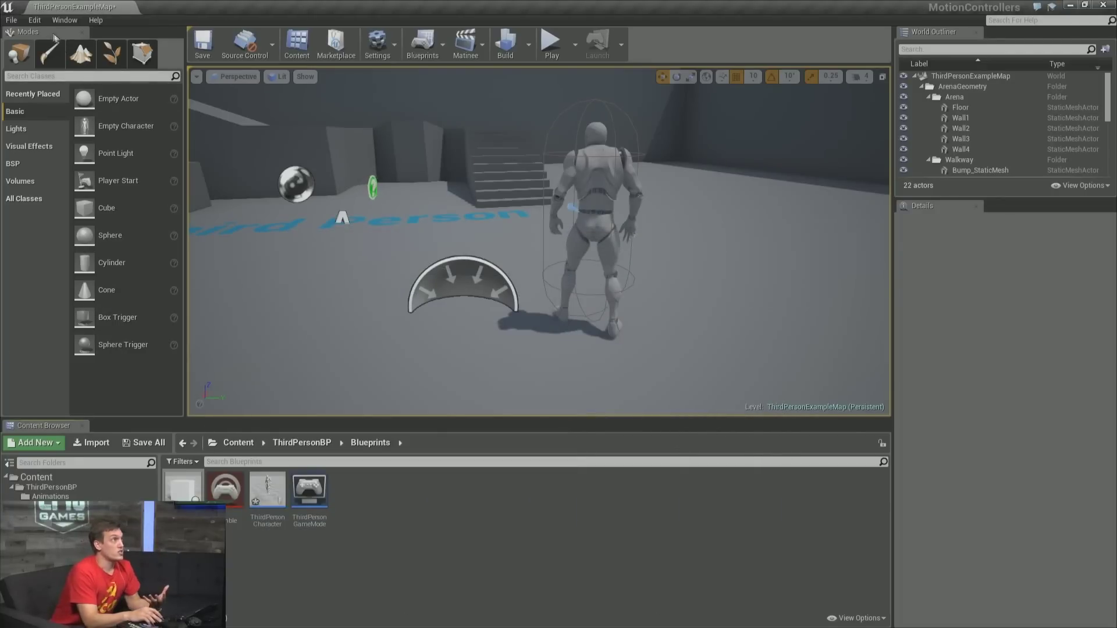
Check the Hydra Plugin entry in the project's Input.Controller plugin category and close the plugin browser.
{"action": "left_click", "coordinate": [14, 21]}
{"action": "left_click", "coordinate": [65, 20]}
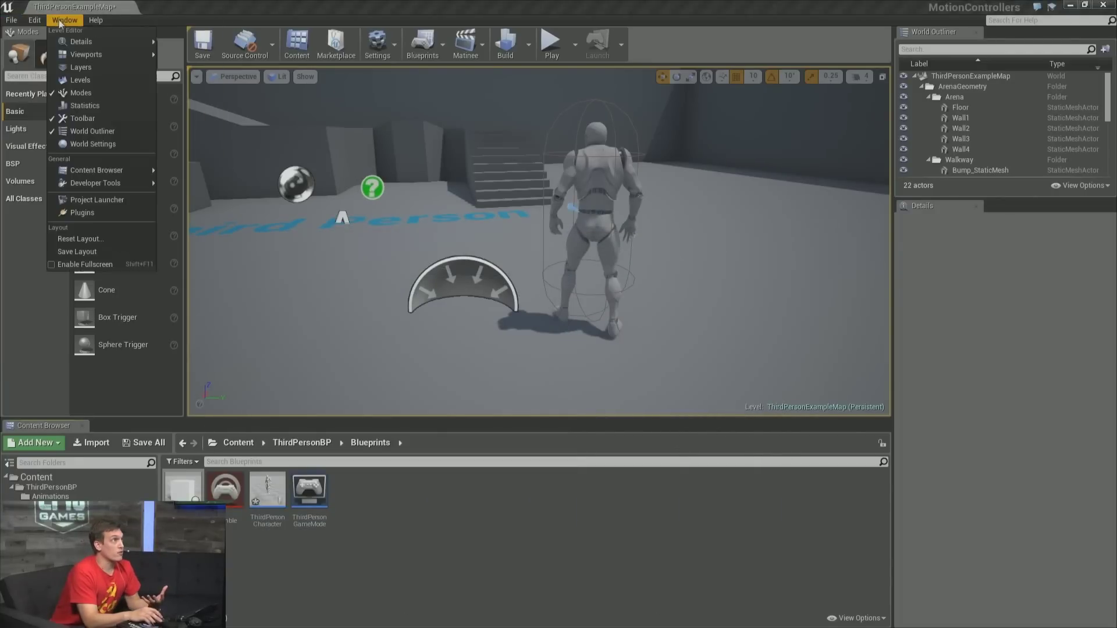
{"action": "left_click", "coordinate": [106, 215]}
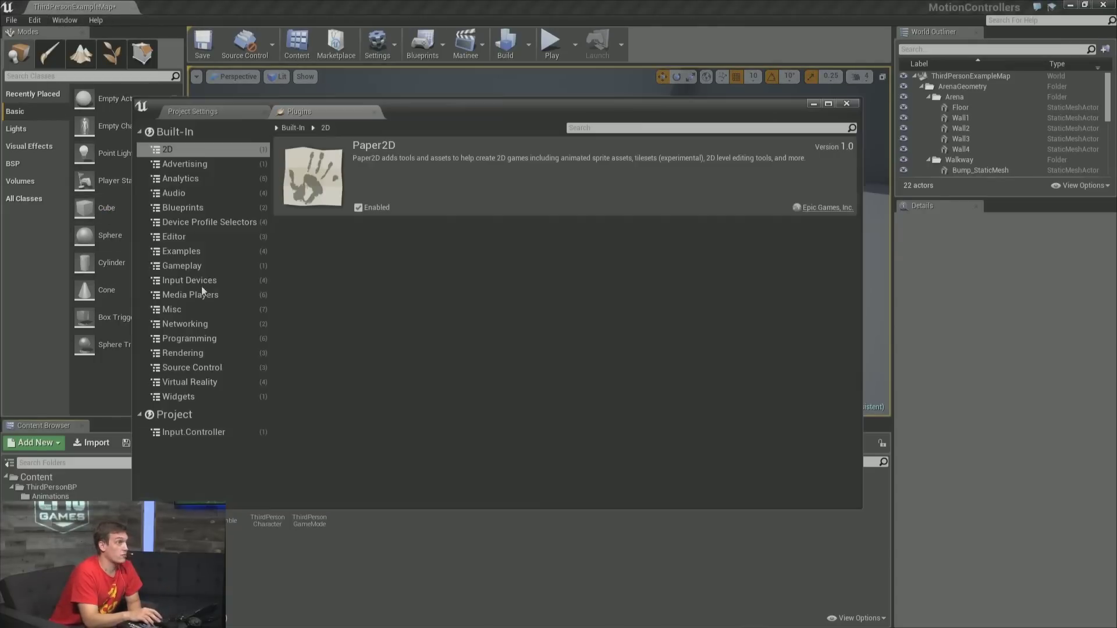
{"action": "left_click", "coordinate": [211, 434]}
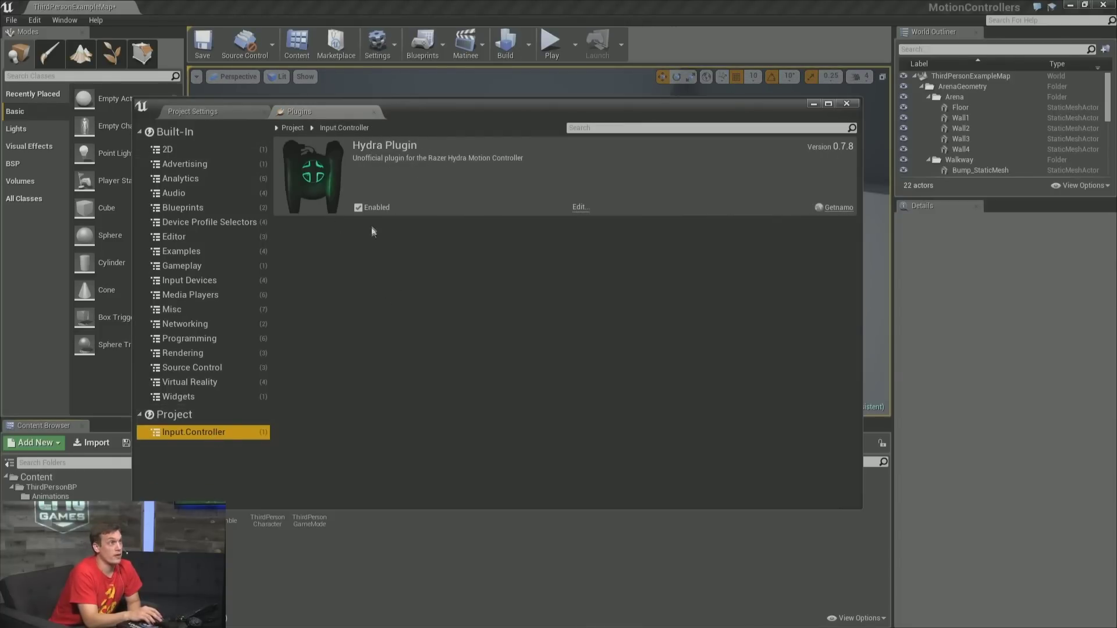
{"action": "left_click", "coordinate": [846, 103]}
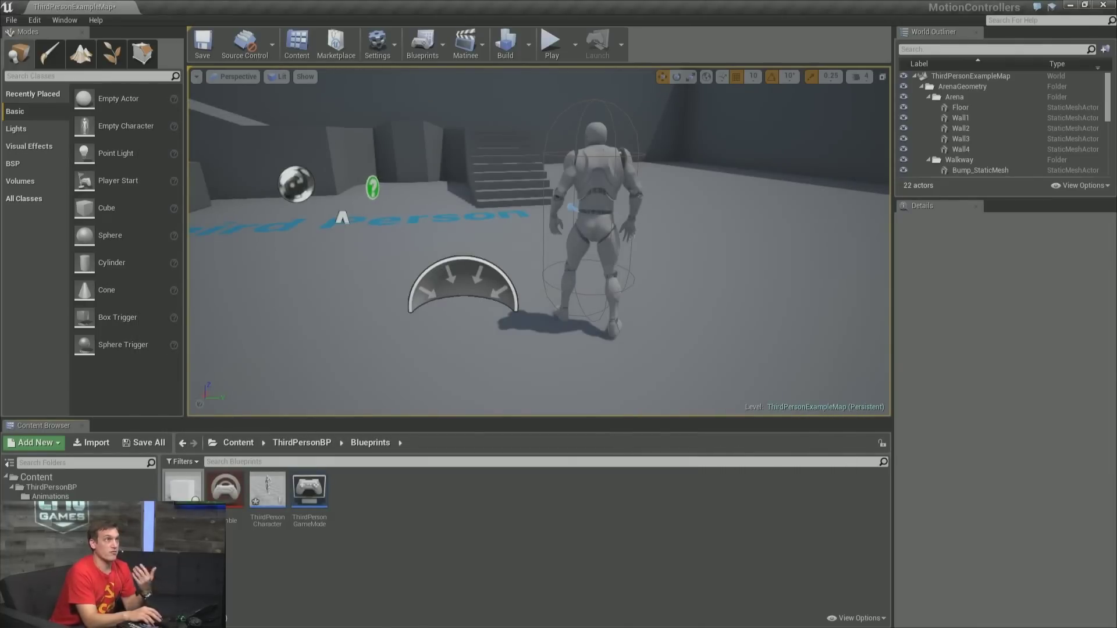
Play ThirdPersonExampleMap in the editor to demonstrate the motion controllers, and stop the play session.
{"action": "left_click", "coordinate": [551, 46]}
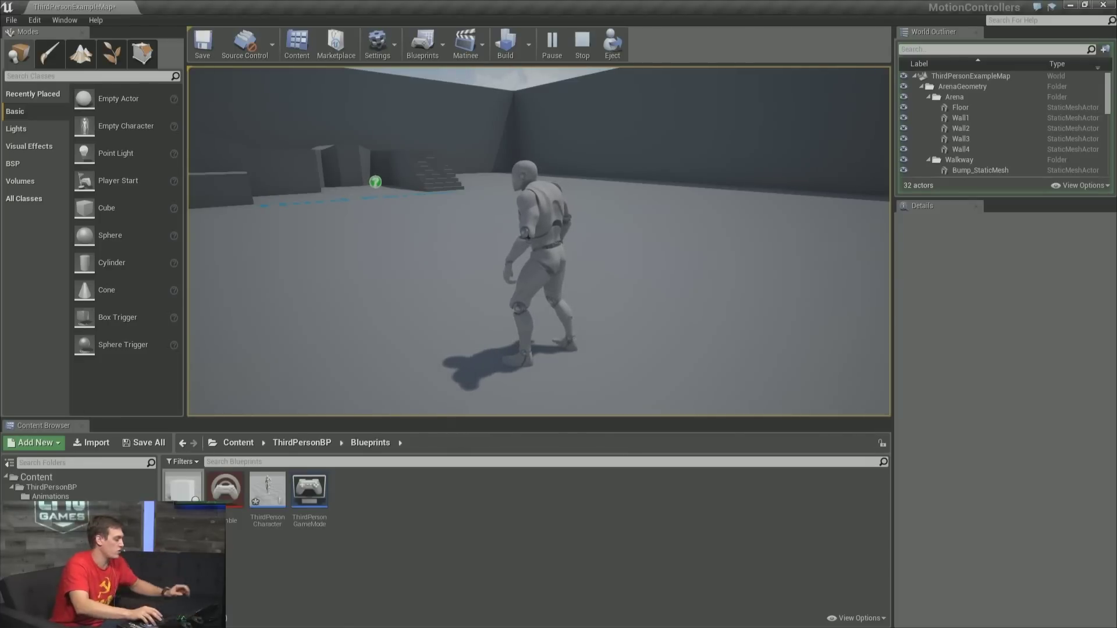
{"action": "key", "text": "Escape"}
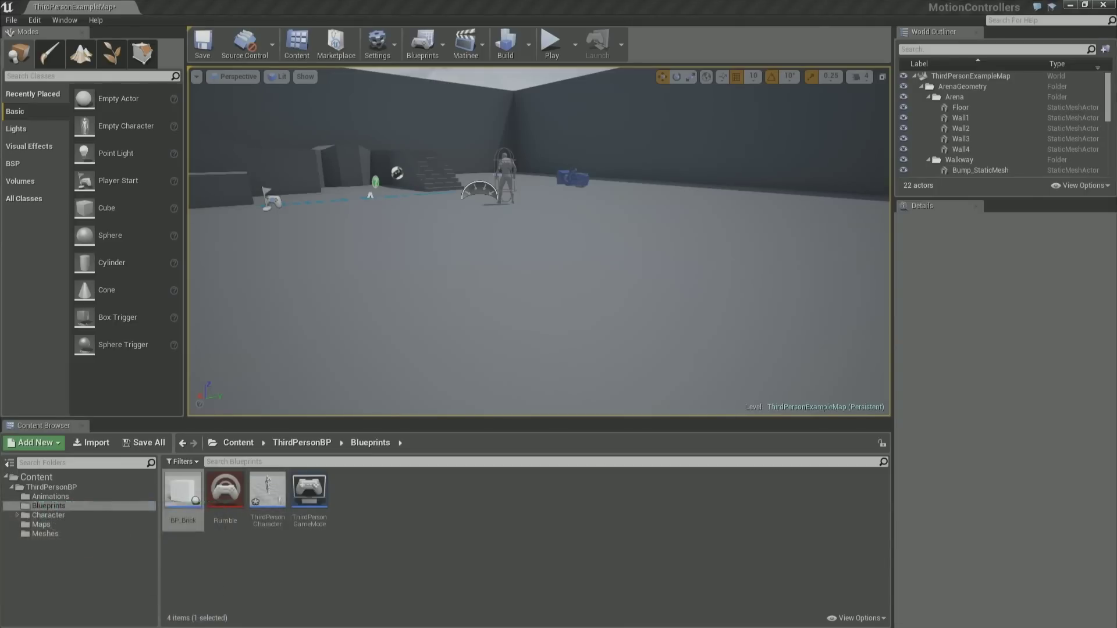
Open the ThirdPersonCharacter blueprint and maximize its editor window.
{"action": "left_click", "coordinate": [270, 498]}
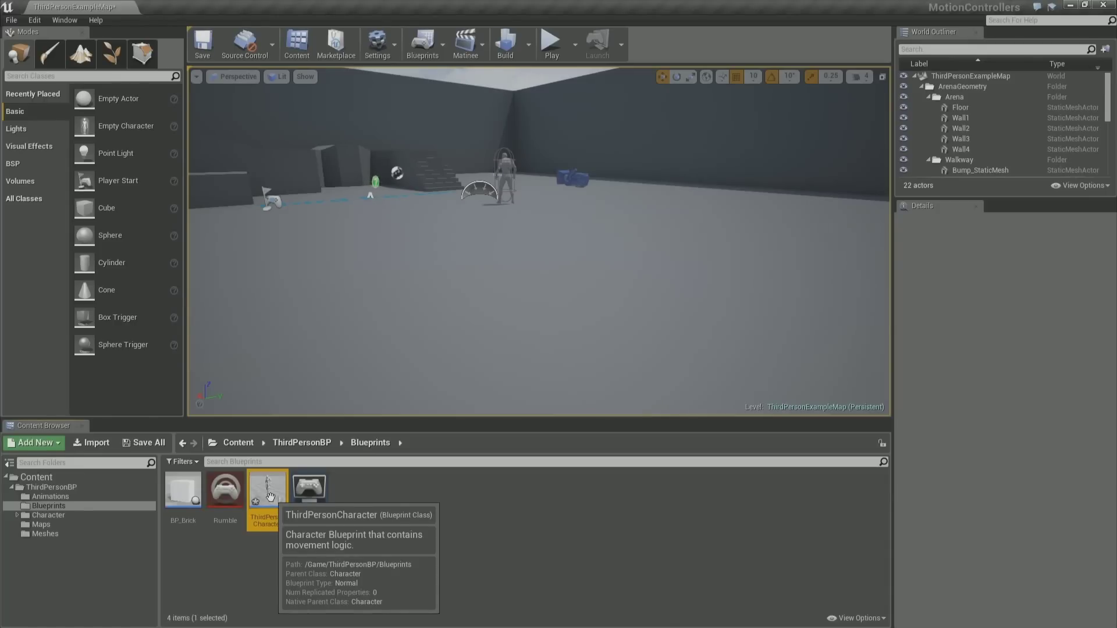
{"action": "double_click", "coordinate": [270, 496]}
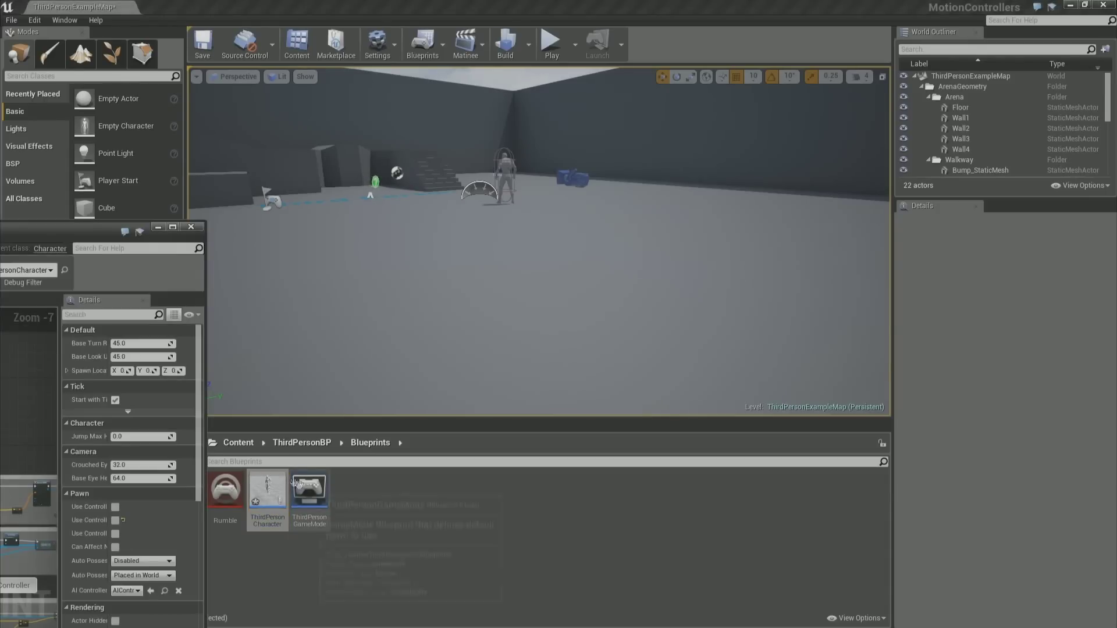
{"action": "left_click_drag", "start_coordinate": [69, 240], "coordinate": [653, 199]}
{"action": "double_click", "coordinate": [653, 199]}
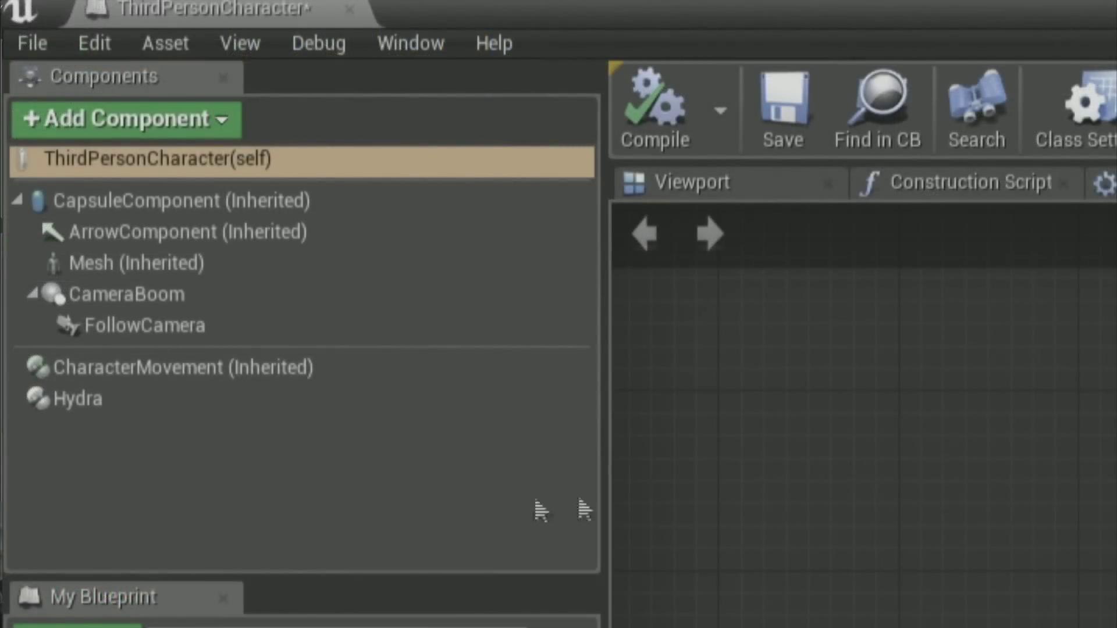
Inspect the character's Hydra component and the Hydra Interface among the implemented interfaces in the class settings.
{"action": "left_click", "coordinate": [144, 413]}
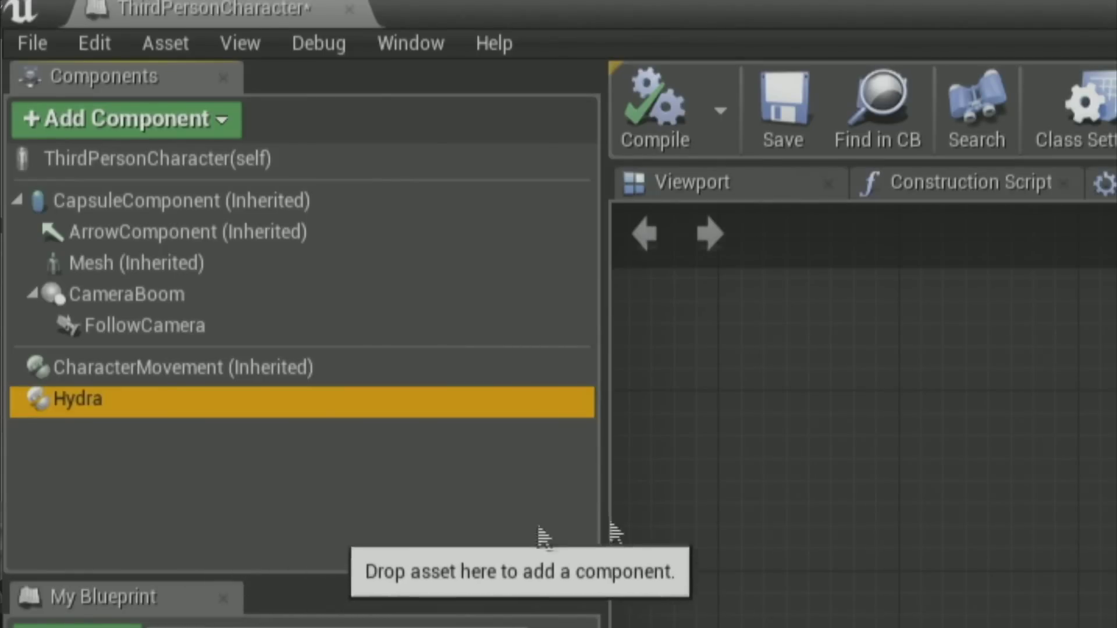
{"action": "left_click", "coordinate": [763, 517]}
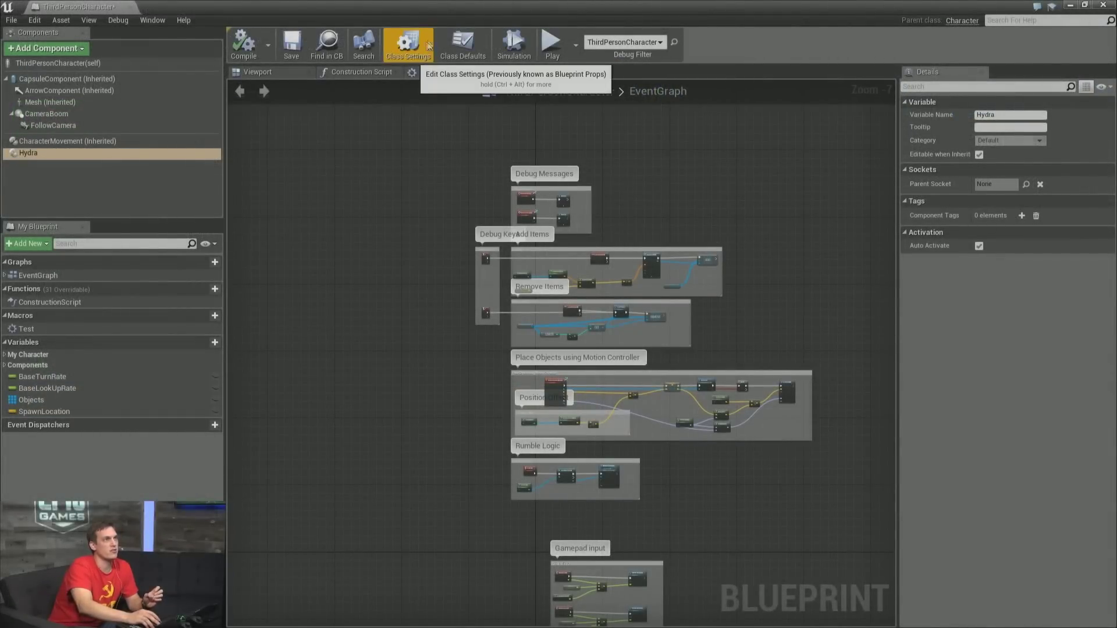
{"action": "left_click", "coordinate": [404, 47]}
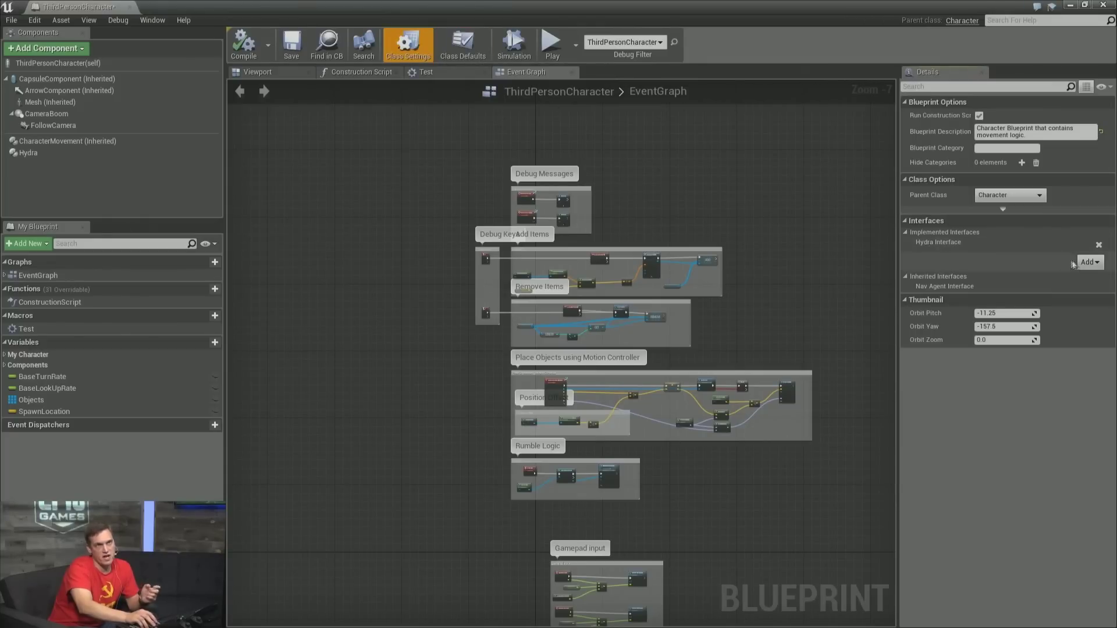
{"action": "left_click", "coordinate": [1089, 263]}
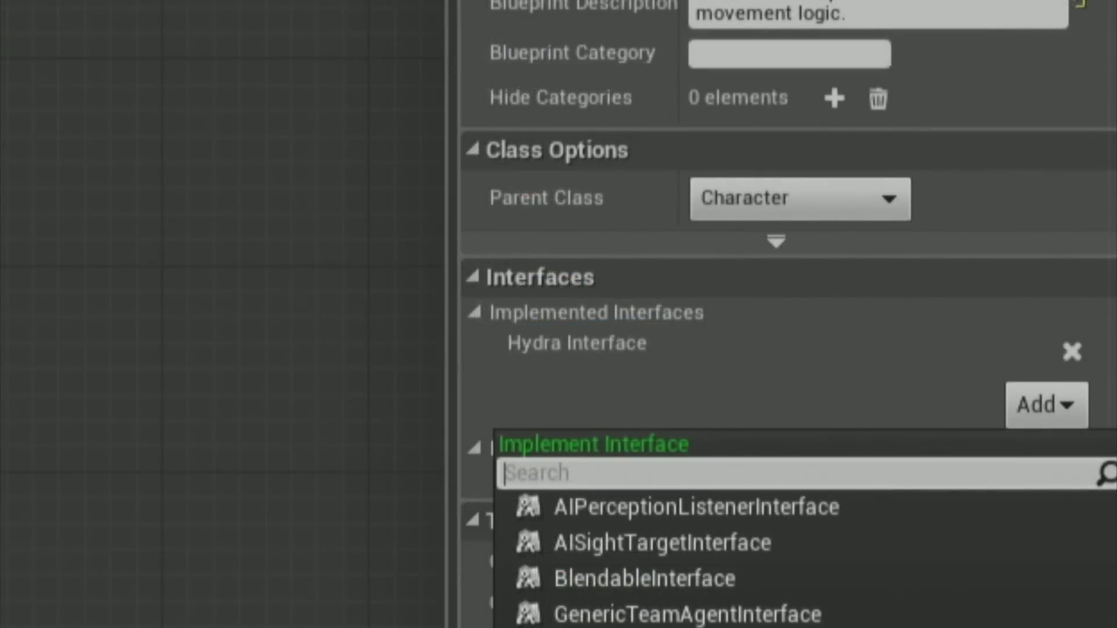
{"action": "left_click", "coordinate": [598, 359]}
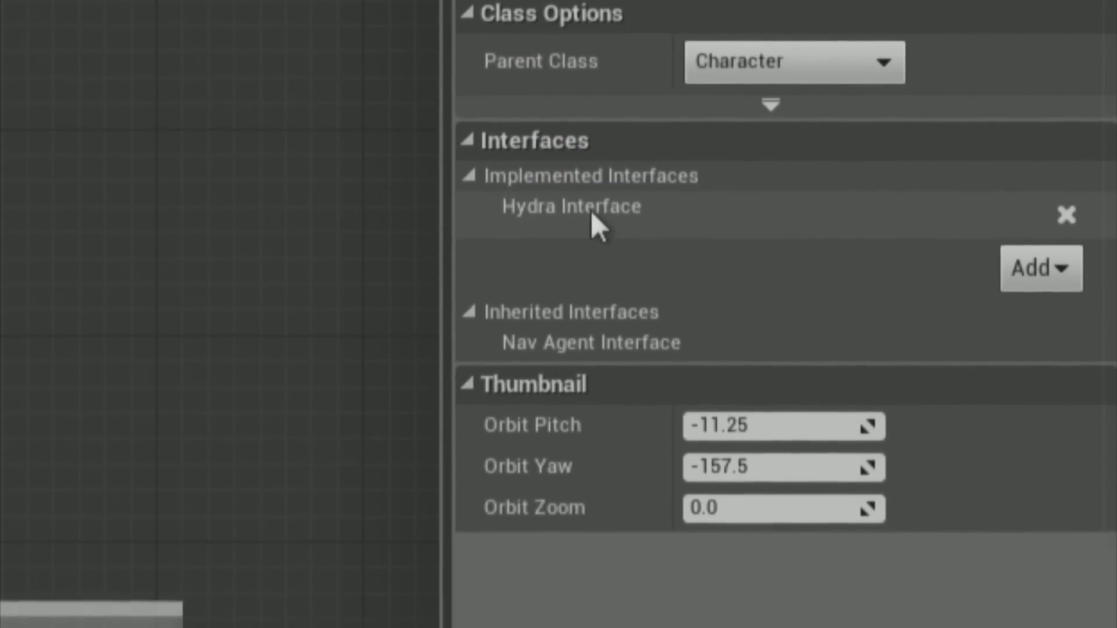
{"action": "scroll", "coordinate": [220, 314], "scroll_direction": "up", "scroll_amount": 3}
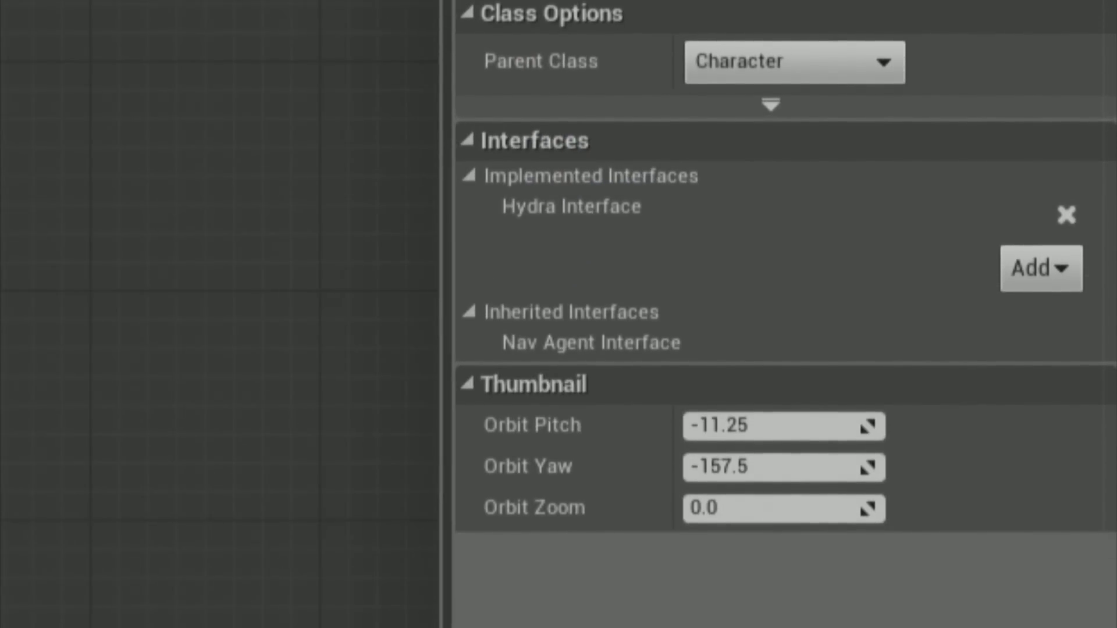
Examine the Event Hydra Docked and Event Hydra Undocked nodes with their Print String nodes in the Debug Messages group.
{"action": "left_click", "coordinate": [387, 310]}
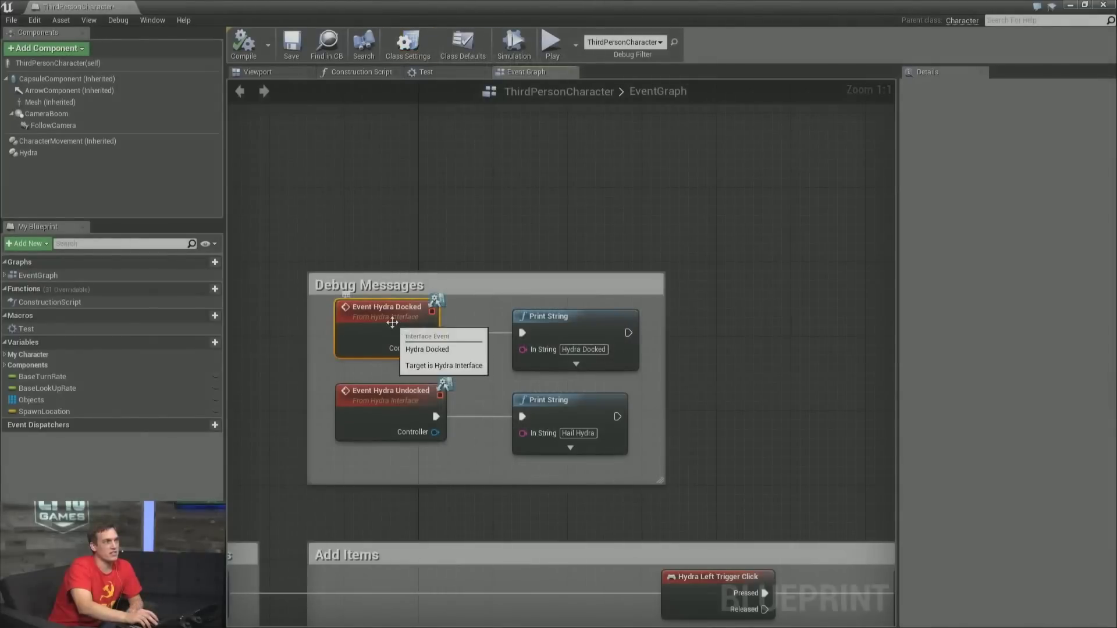
{"action": "left_click", "coordinate": [356, 413]}
{"action": "left_click", "coordinate": [602, 323]}
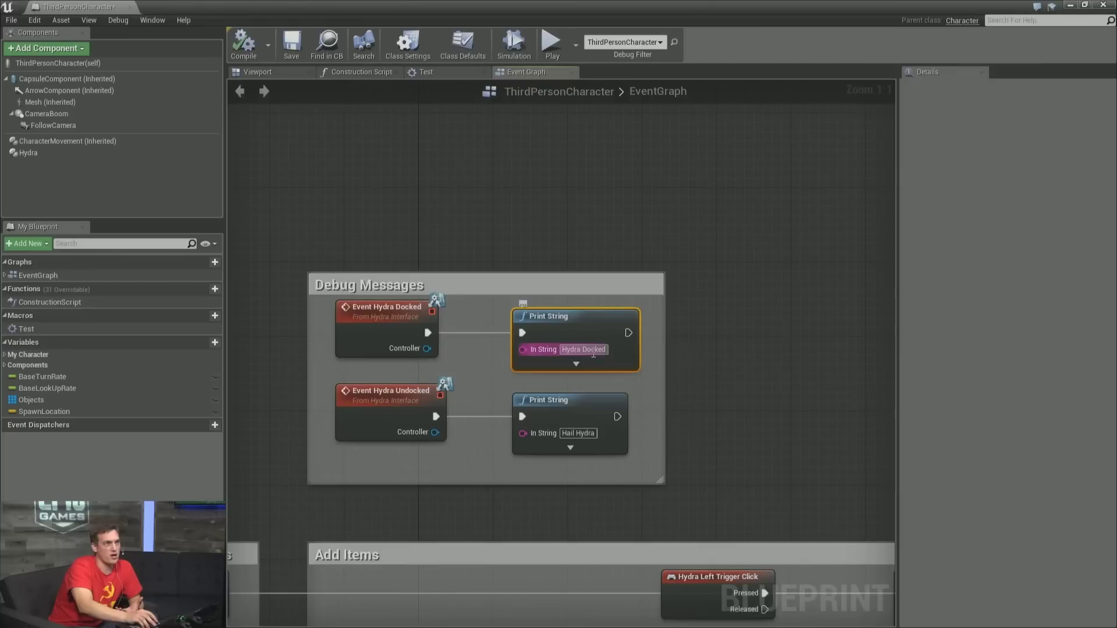
{"action": "left_click", "coordinate": [598, 406]}
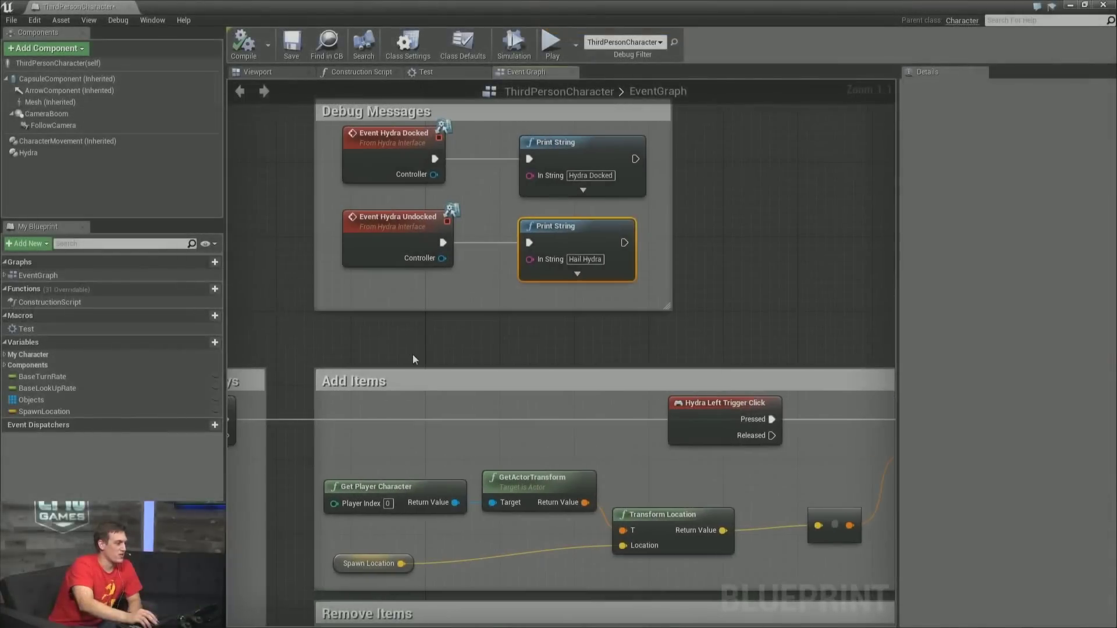
{"action": "scroll", "coordinate": [274, 291], "scroll_direction": "down", "scroll_amount": 3}
{"action": "right_click_drag", "start_coordinate": [433, 363], "coordinate": [364, 360]}
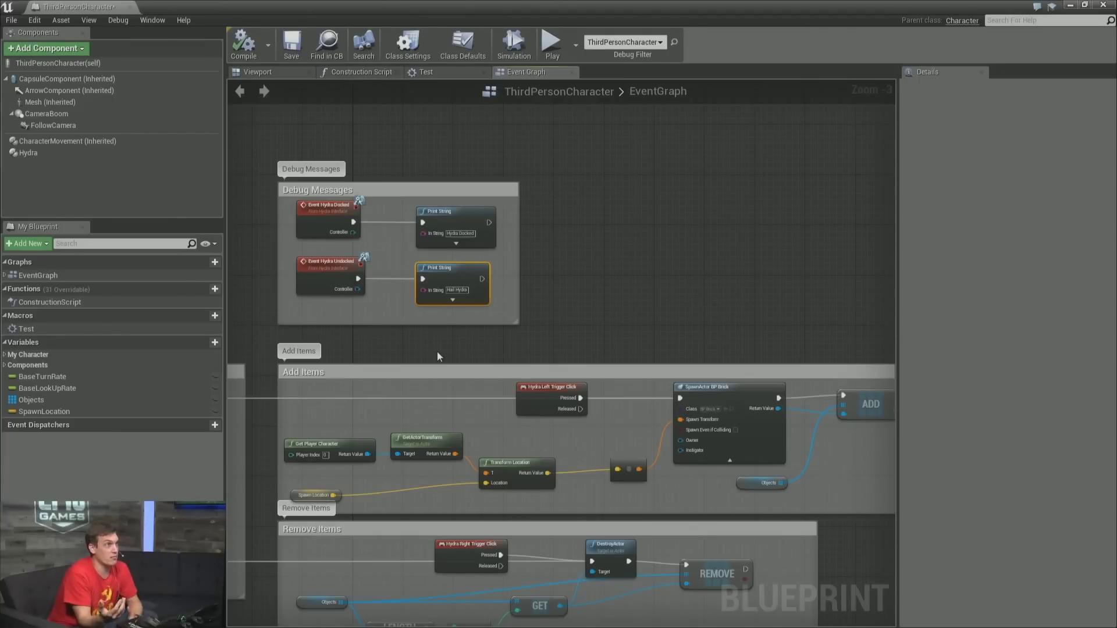
{"action": "left_click", "coordinate": [328, 217]}
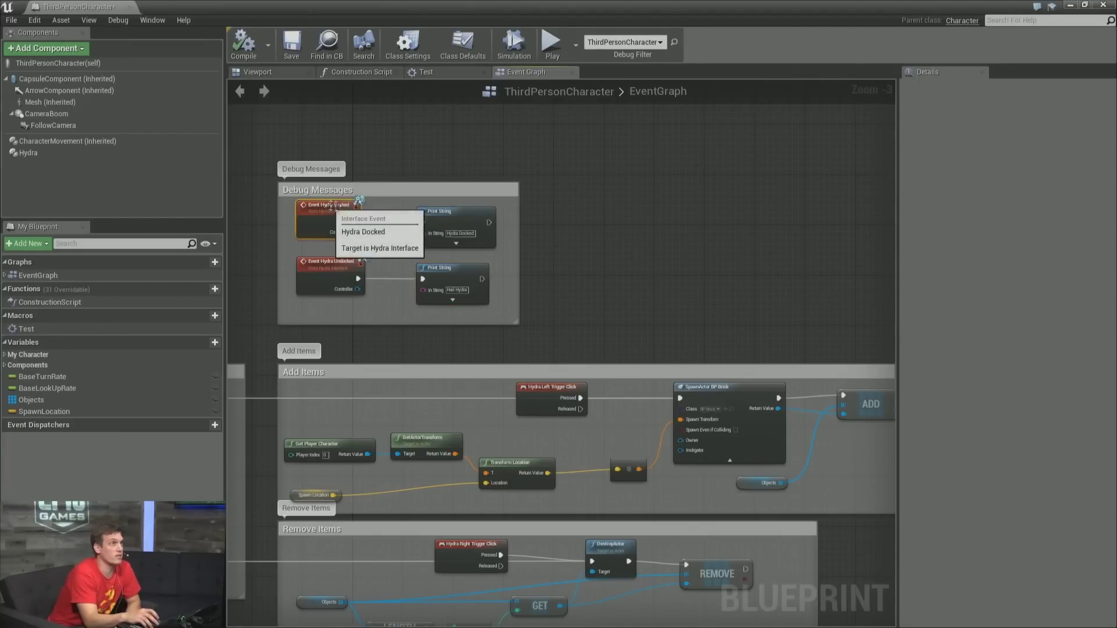
{"action": "scroll", "coordinate": [328, 217], "scroll_direction": "up", "scroll_amount": 2}
{"action": "left_click", "coordinate": [477, 221]}
{"action": "left_click", "coordinate": [336, 206]}
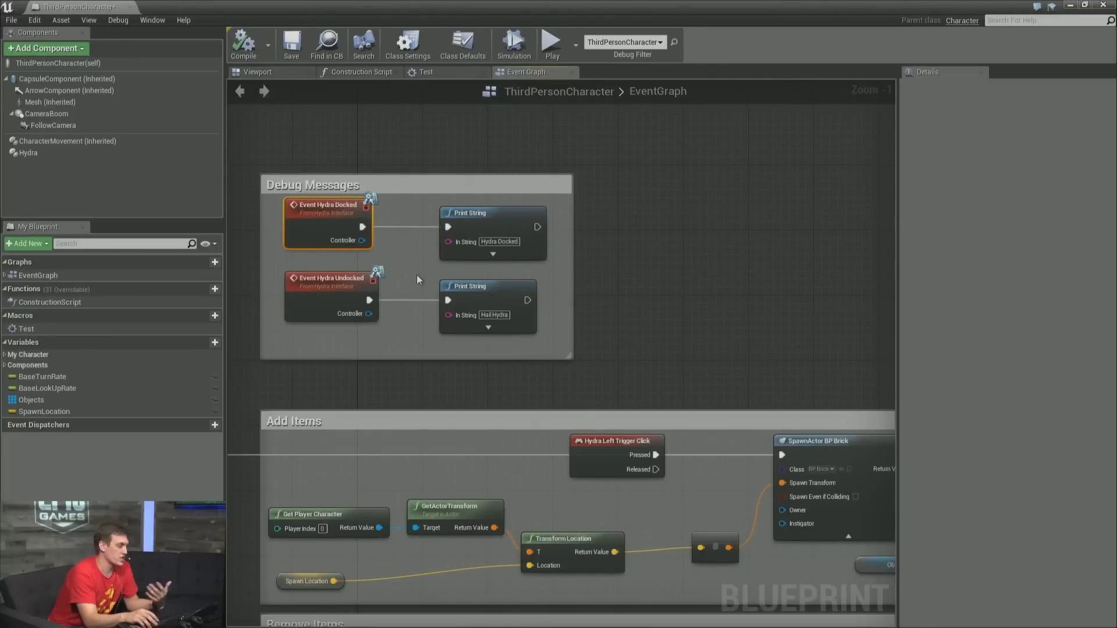
{"action": "left_click", "coordinate": [342, 289]}
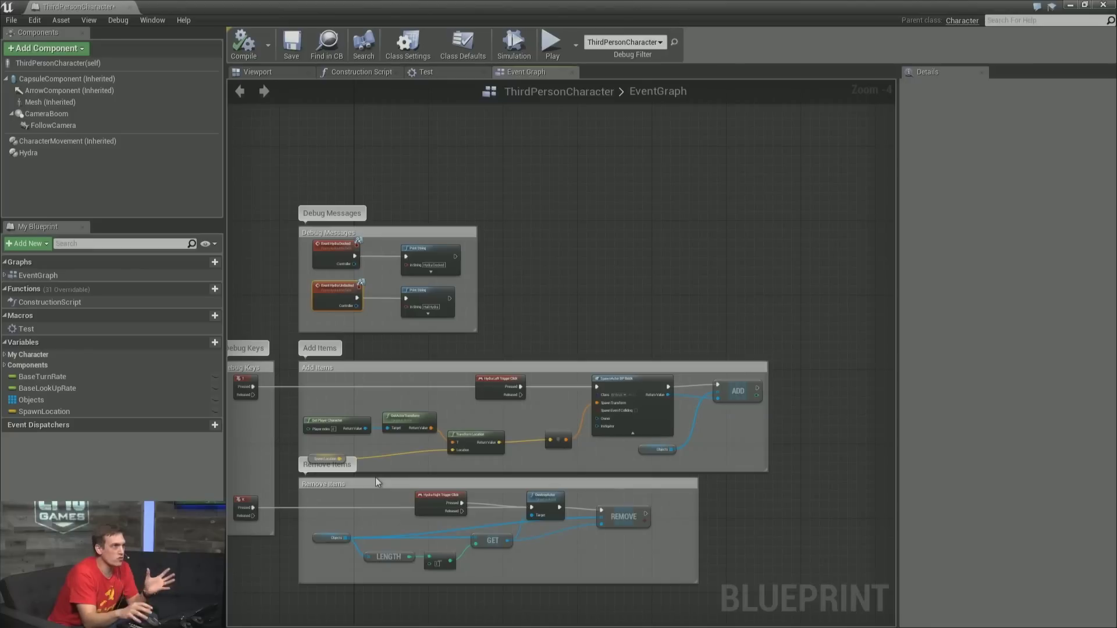
Inspect the Hydra Left Trigger Click and SpawnActor nodes in Add Items, and open the spawned BP_Brick blueprint maximized.
{"action": "scroll", "coordinate": [440, 386], "scroll_direction": "up", "scroll_amount": 4}
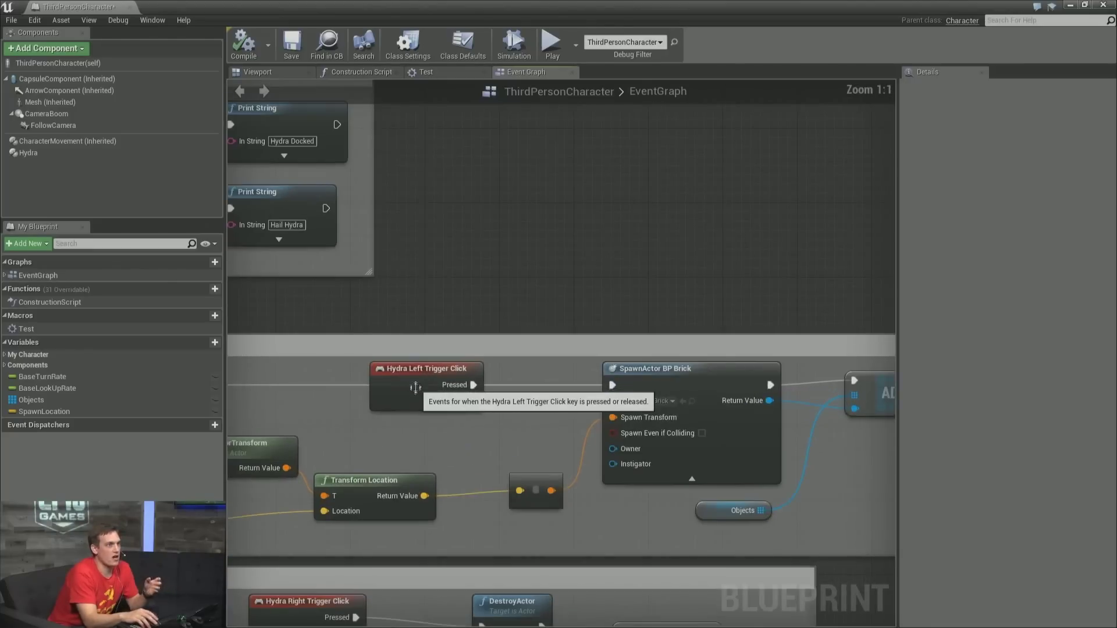
{"action": "right_click_drag", "start_coordinate": [360, 473], "coordinate": [381, 466]}
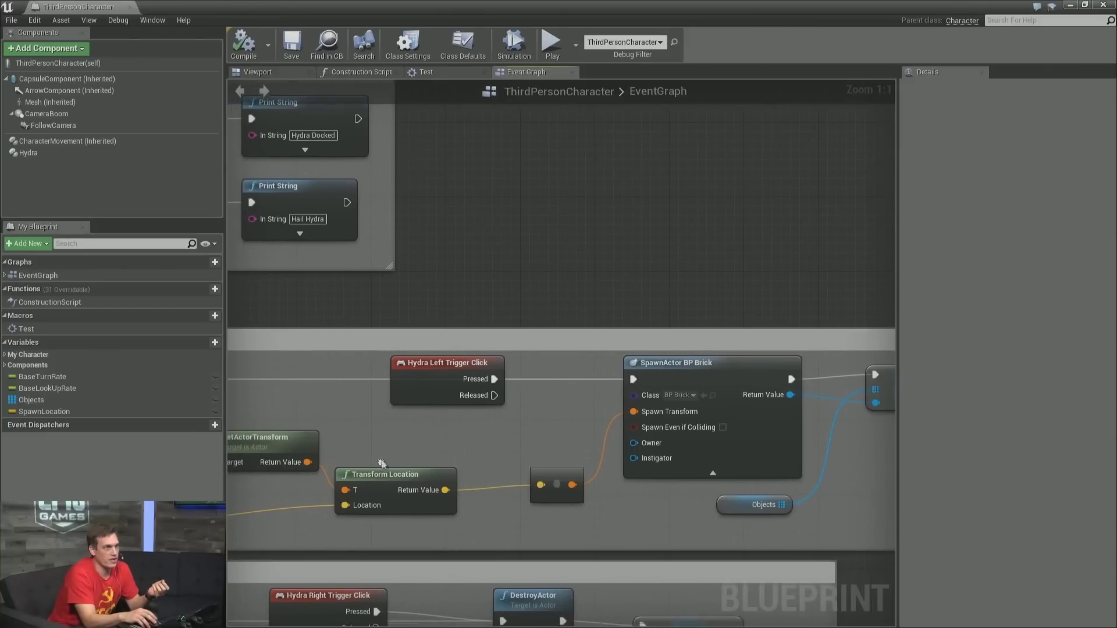
{"action": "left_click", "coordinate": [655, 365]}
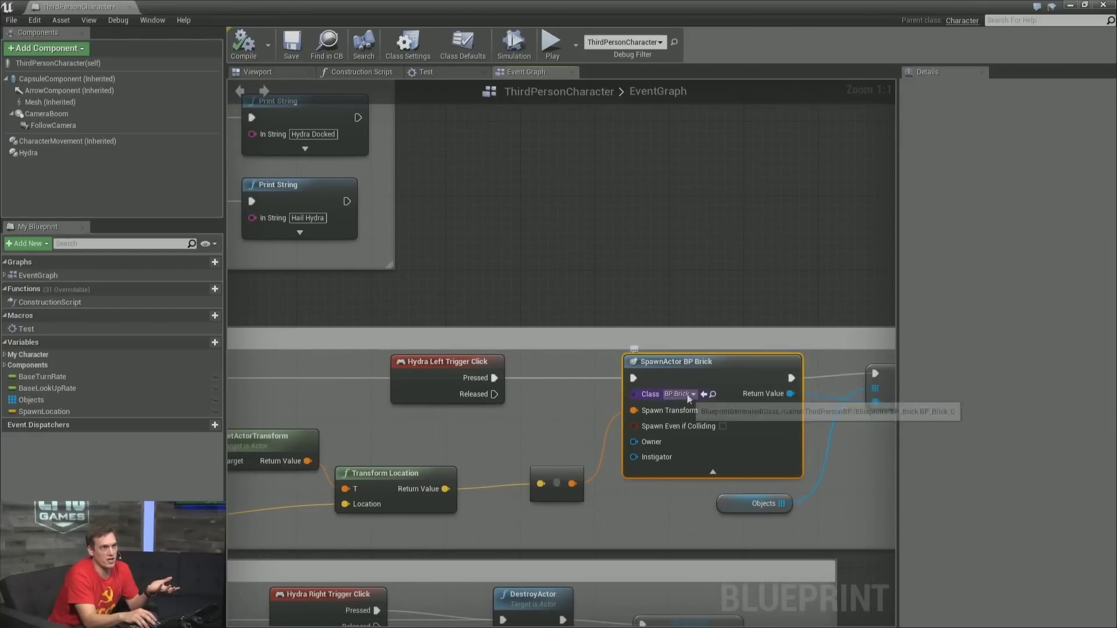
{"action": "left_click", "coordinate": [712, 394]}
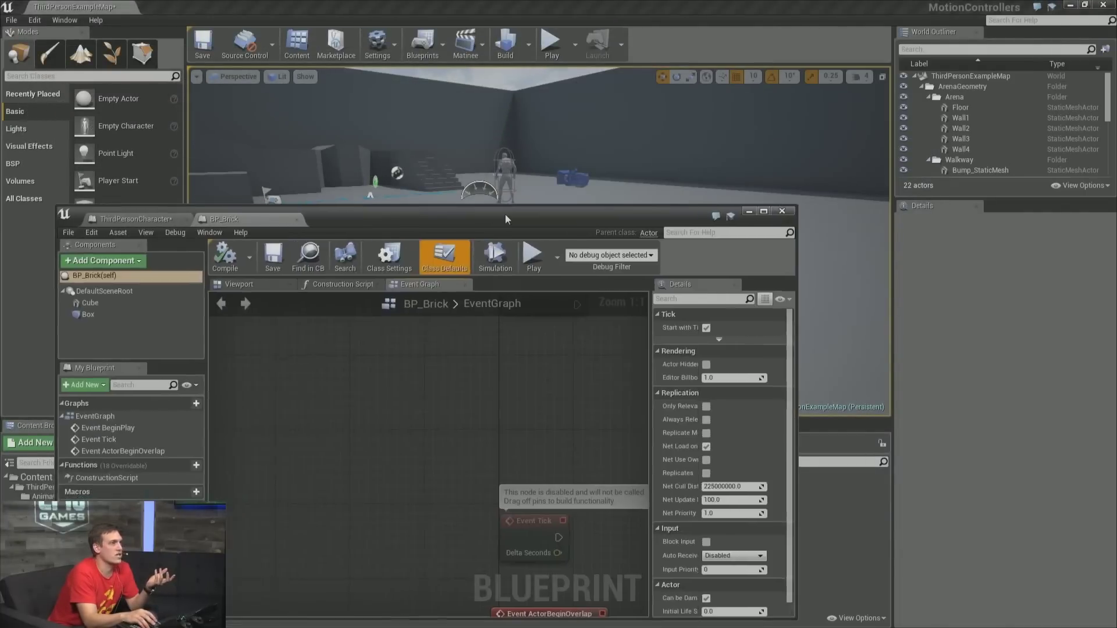
{"action": "double_click", "coordinate": [505, 214]}
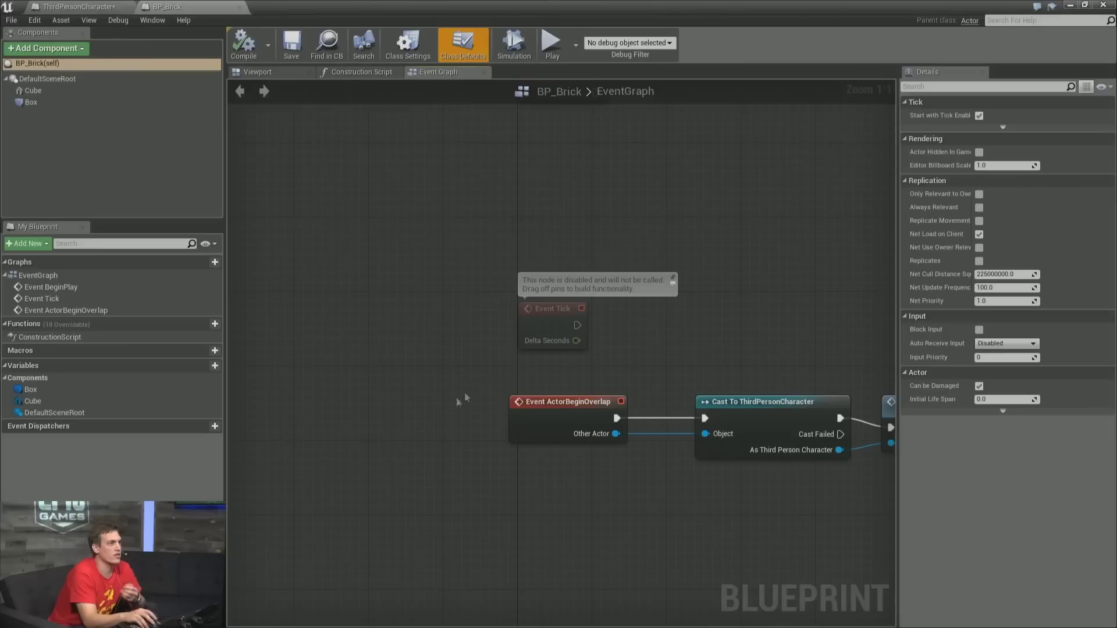
View BP_Brick in its 3D viewport and inspect its Cube mesh and surrounding Box collision component.
{"action": "left_click", "coordinate": [260, 74]}
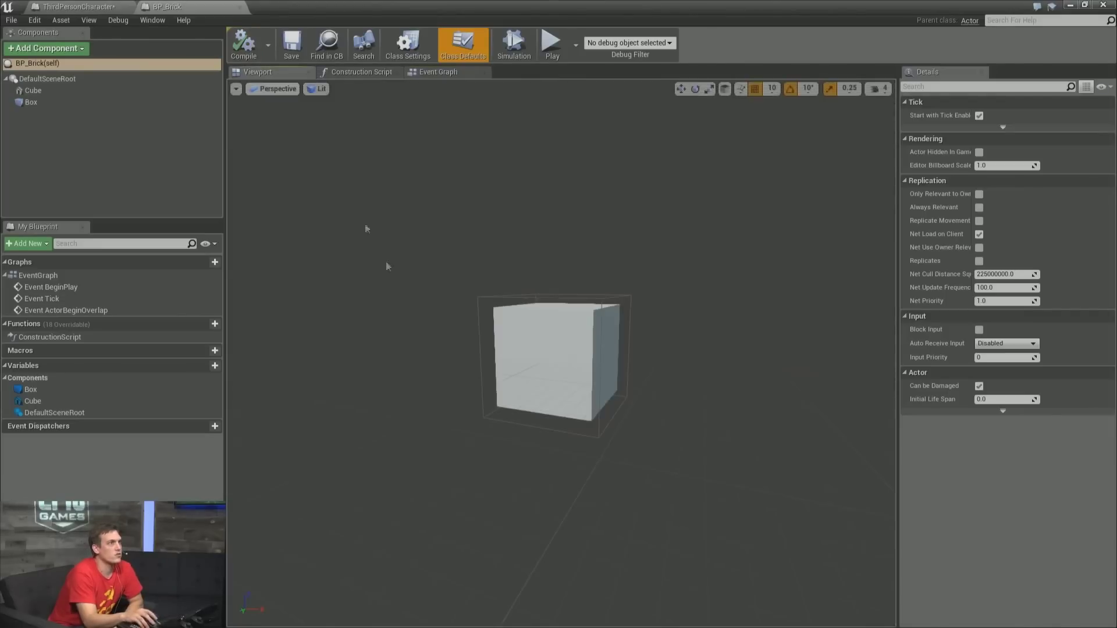
{"action": "left_click", "coordinate": [511, 354]}
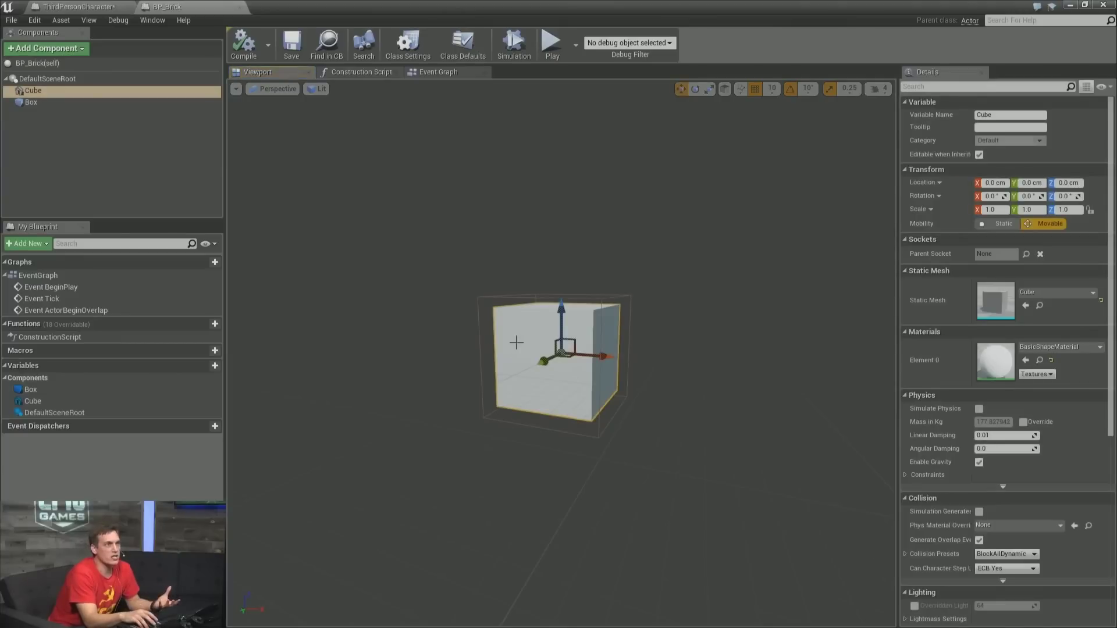
{"action": "left_click", "coordinate": [516, 296]}
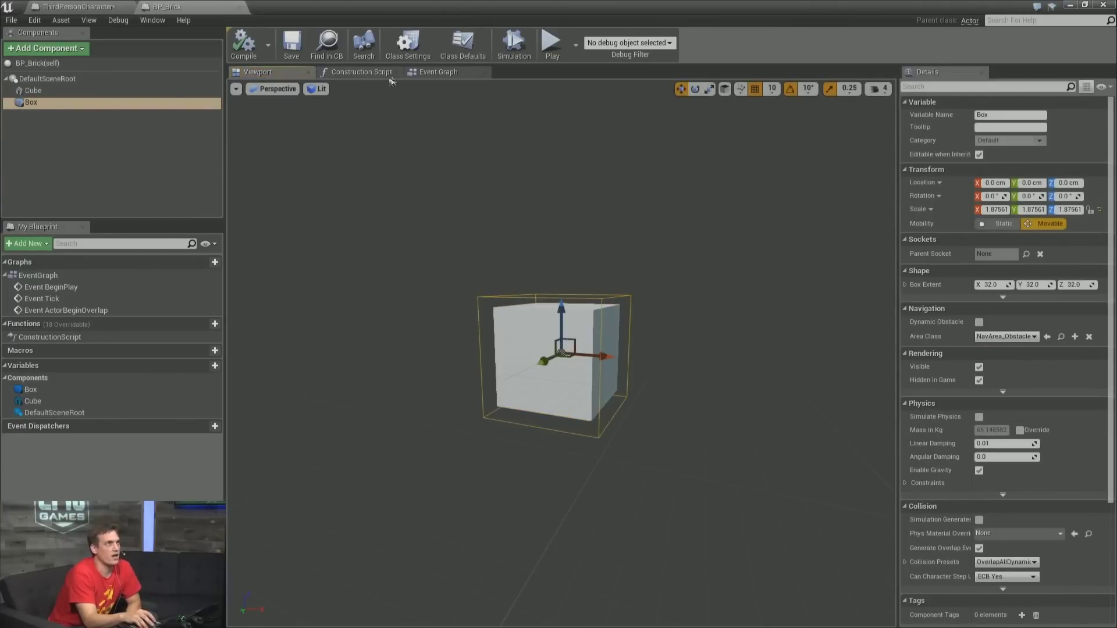
Examine the Event ActorBeginOverlap, Cast To ThirdPersonCharacter and Do Rumble nodes in BP_Brick's event graph, and close the blueprint.
{"action": "left_click", "coordinate": [419, 73]}
{"action": "right_click_drag", "start_coordinate": [695, 517], "coordinate": [516, 531]}
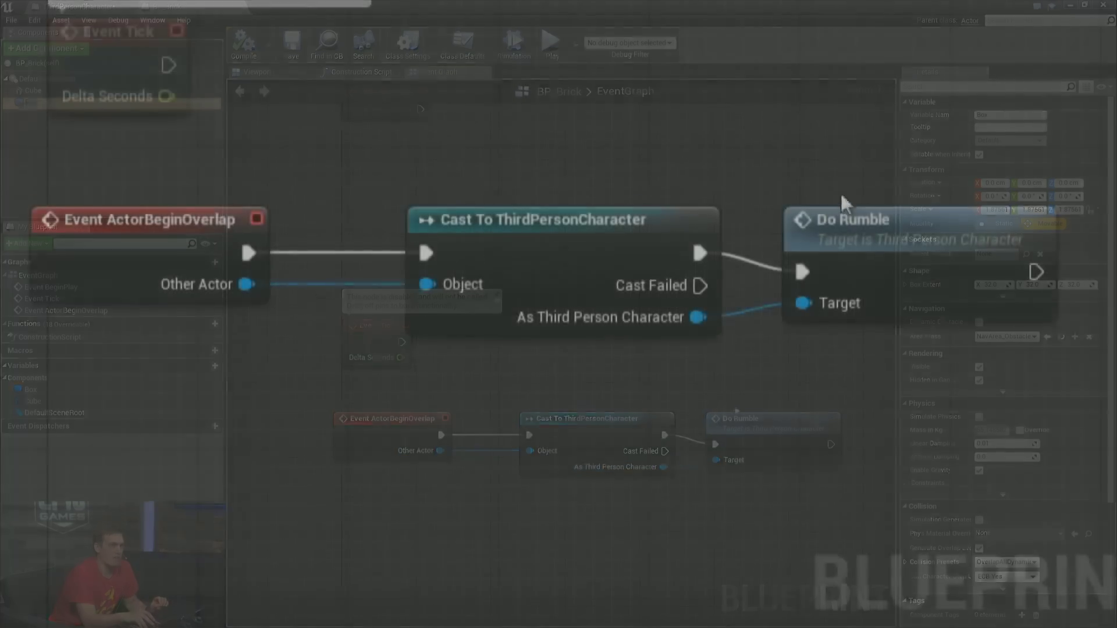
{"action": "left_click", "coordinate": [911, 235]}
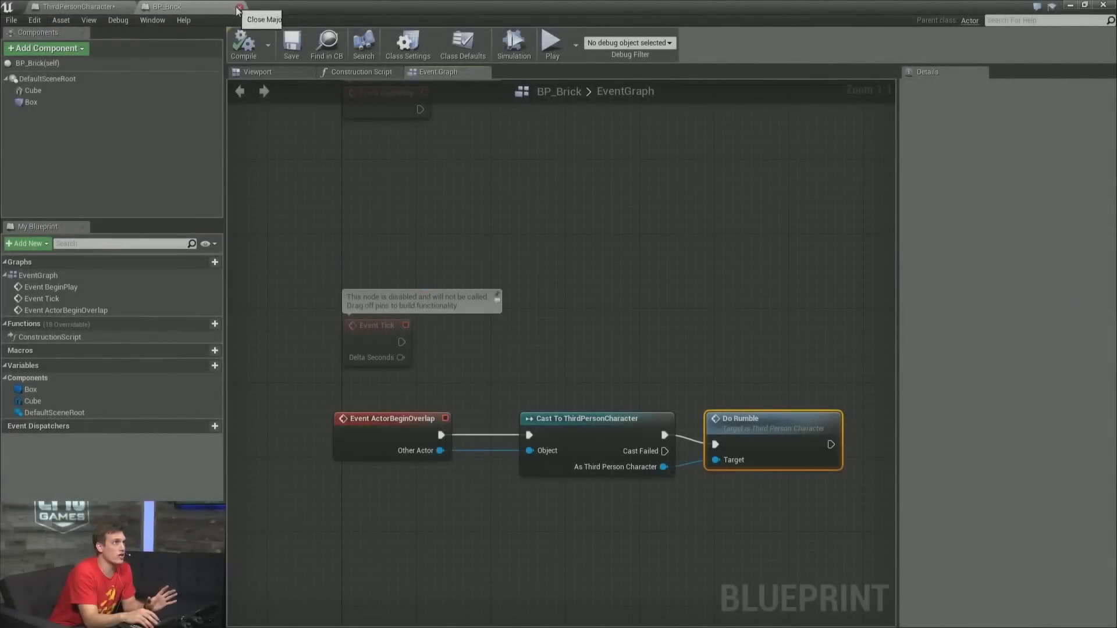
{"action": "left_click_drag", "start_coordinate": [331, 396], "coordinate": [1054, 571]}
{"action": "right_click_drag", "start_coordinate": [336, 499], "coordinate": [885, 529]}
{"action": "right_click_drag", "start_coordinate": [272, 431], "coordinate": [407, 436]}
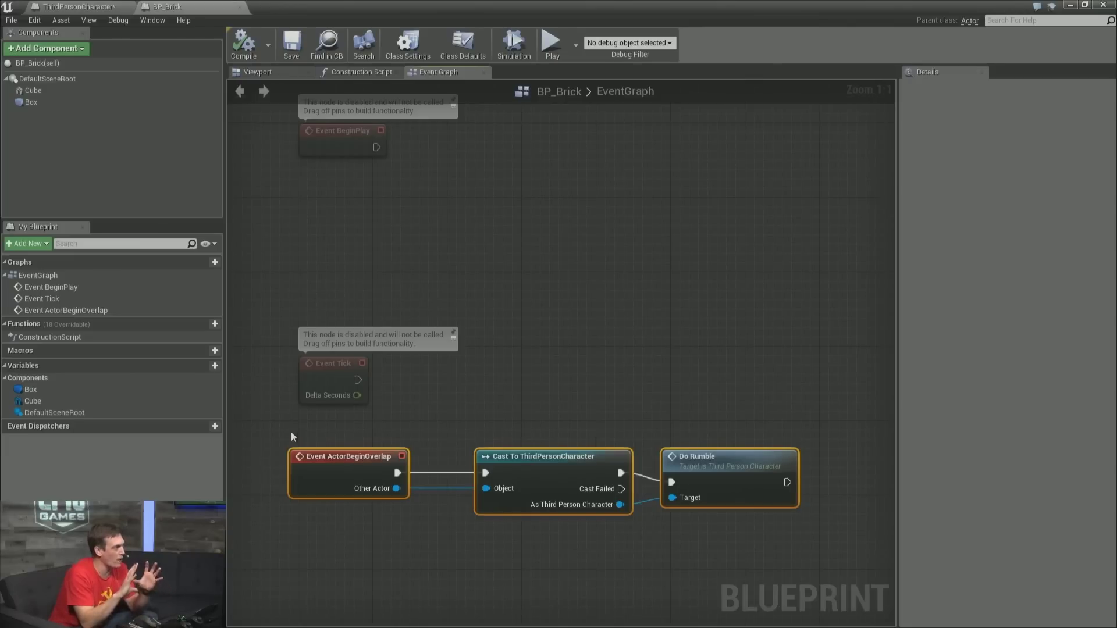
{"action": "middle_click", "coordinate": [176, 7]}
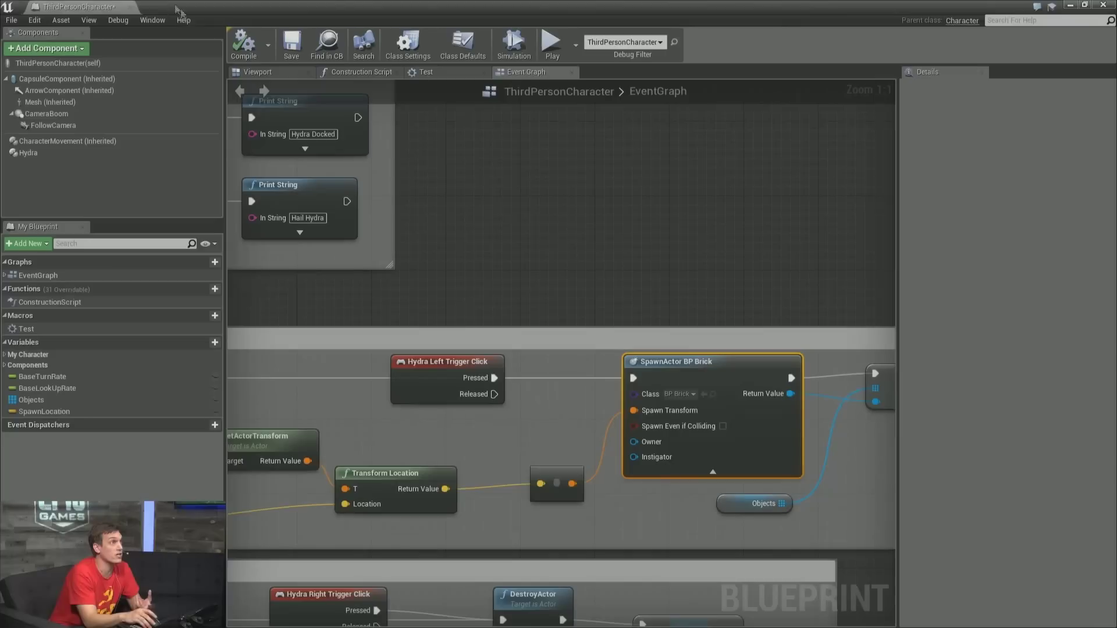
Inspect the Add Items chain from Hydra Left Trigger Click through SpawnActor BP Brick to the ADD node for the Objects array.
{"action": "left_click", "coordinate": [440, 371]}
{"action": "right_click_drag", "start_coordinate": [440, 469], "coordinate": [622, 455]}
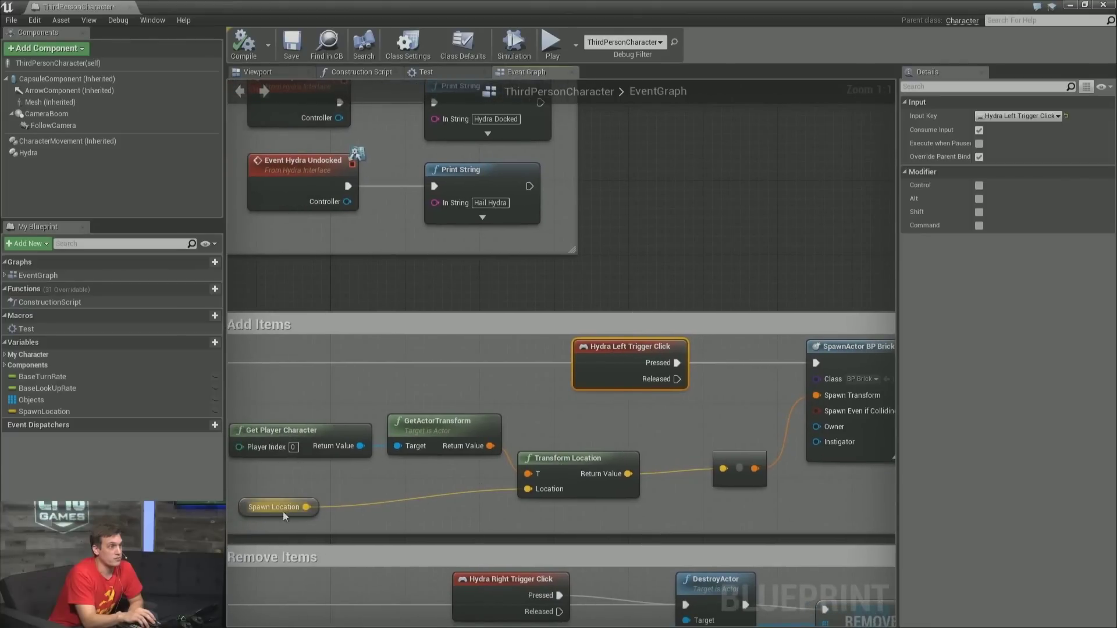
{"action": "right_click_drag", "start_coordinate": [695, 416], "coordinate": [584, 434]}
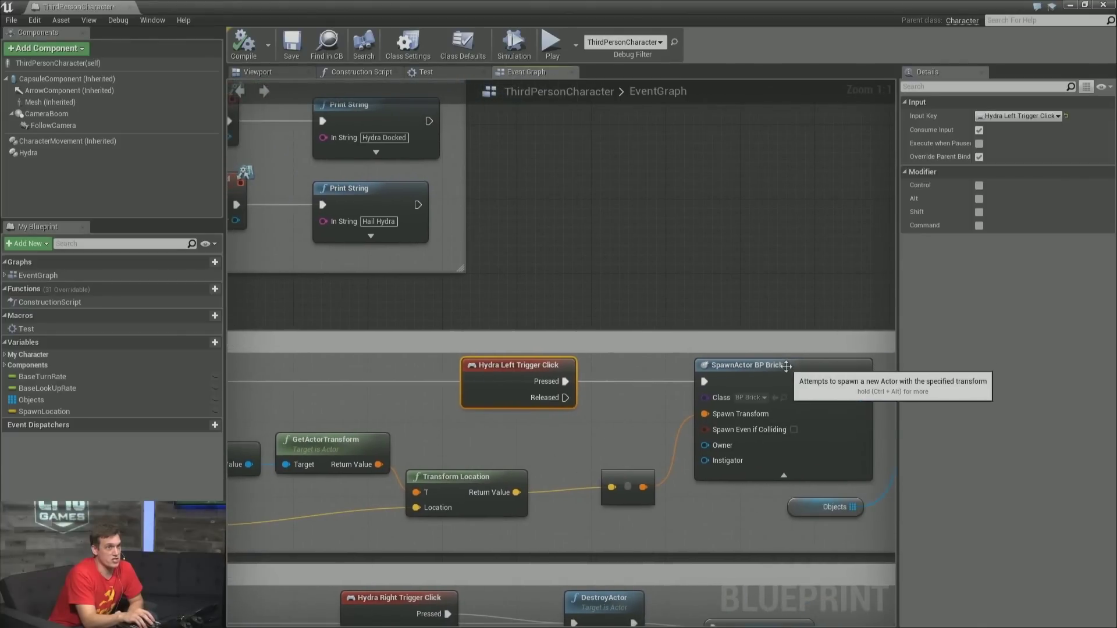
{"action": "right_click_drag", "start_coordinate": [727, 522], "coordinate": [573, 525]}
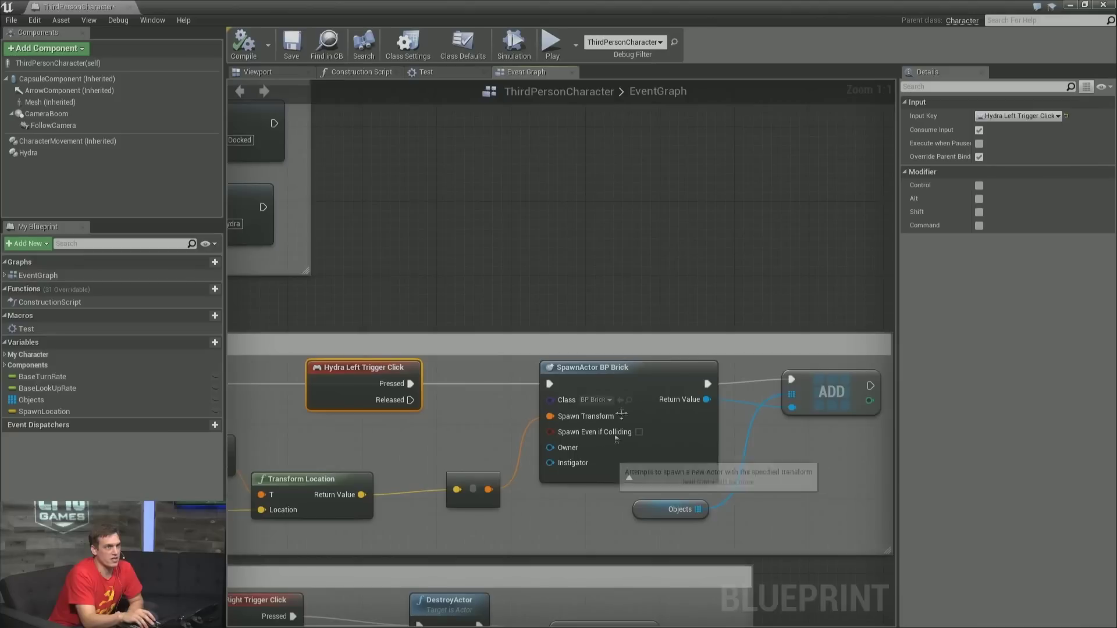
{"action": "left_click", "coordinate": [630, 371]}
{"action": "left_click", "coordinate": [818, 385]}
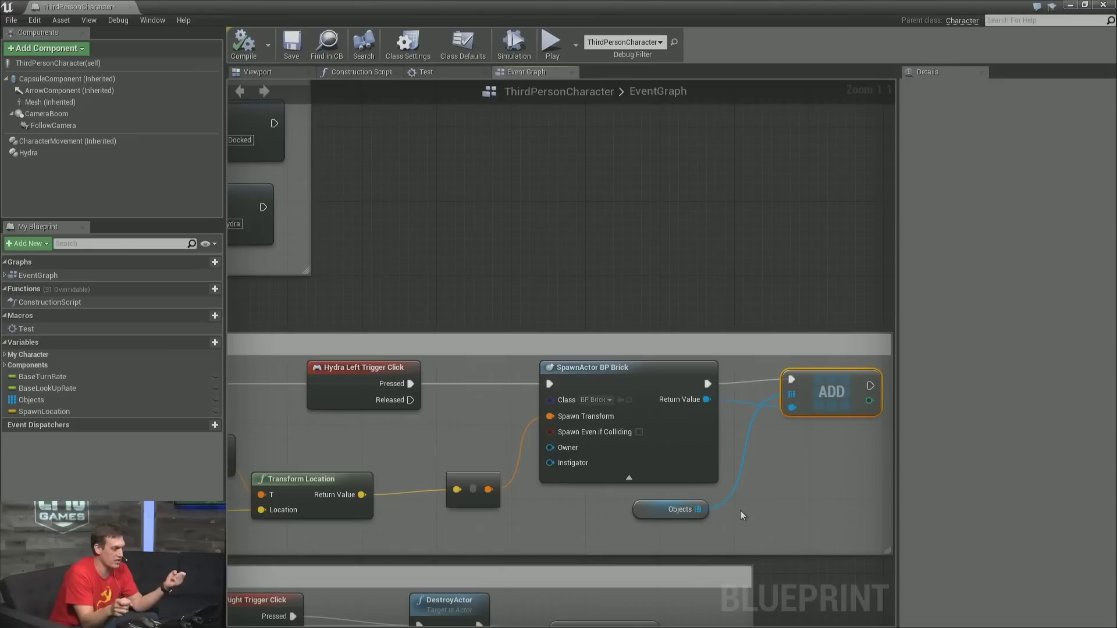
Examine the Remove Items group, from Hydra Right Trigger Click through the GET and DestroyActor nodes to REMOVE.
{"action": "scroll", "coordinate": [740, 511], "scroll_direction": "down", "scroll_amount": 1}
{"action": "right_click_drag", "start_coordinate": [601, 576], "coordinate": [686, 446]}
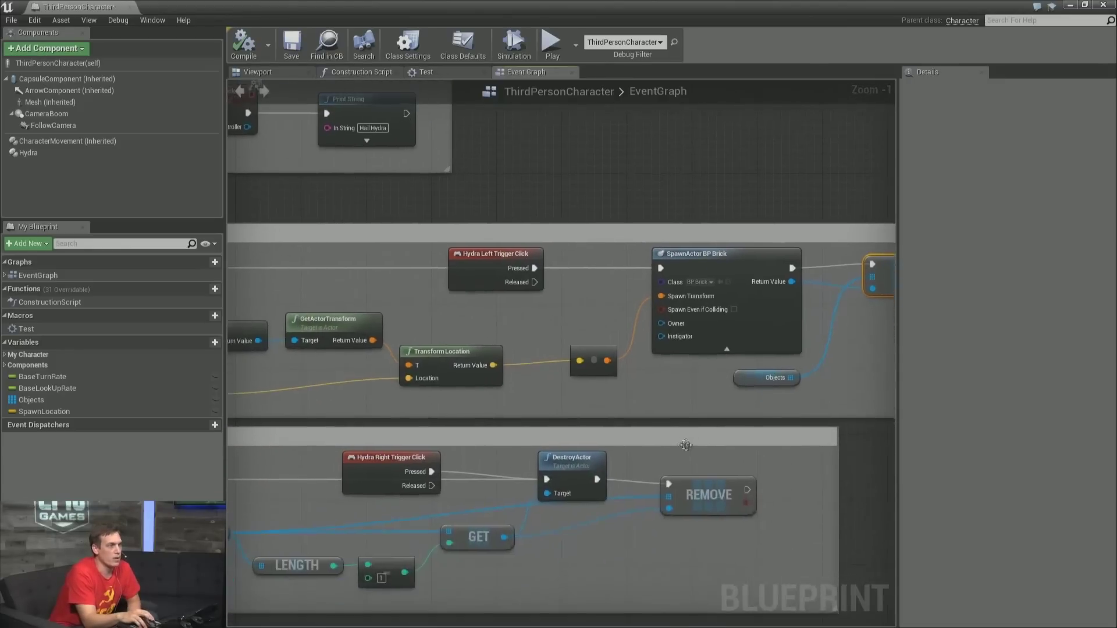
{"action": "left_click", "coordinate": [338, 491]}
{"action": "right_click_drag", "start_coordinate": [330, 495], "coordinate": [421, 485]}
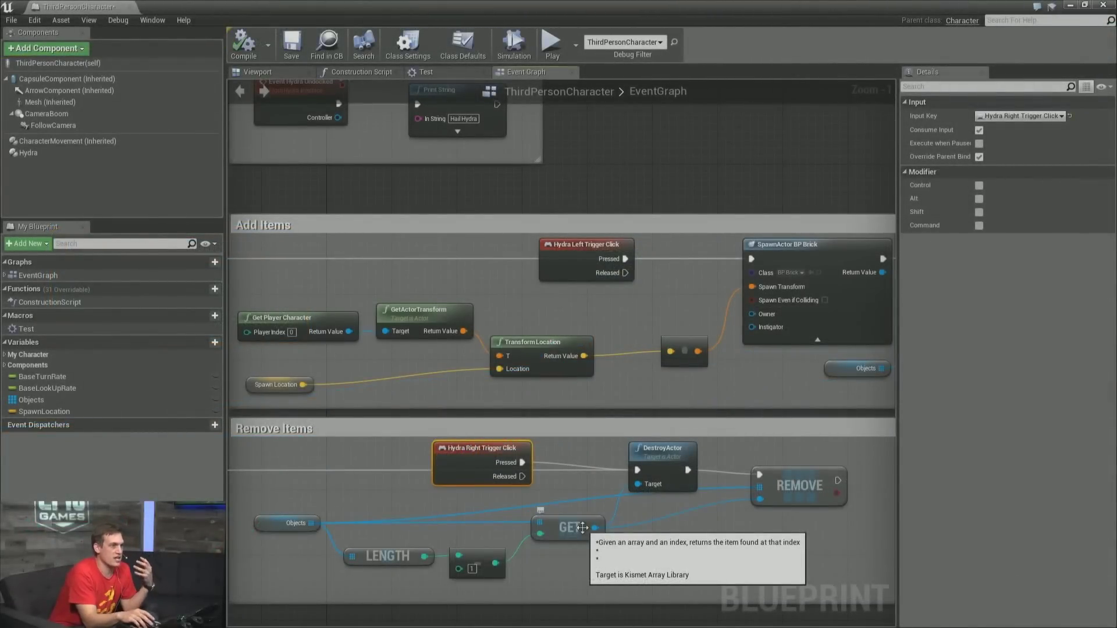
{"action": "right_click_drag", "start_coordinate": [563, 581], "coordinate": [574, 575]}
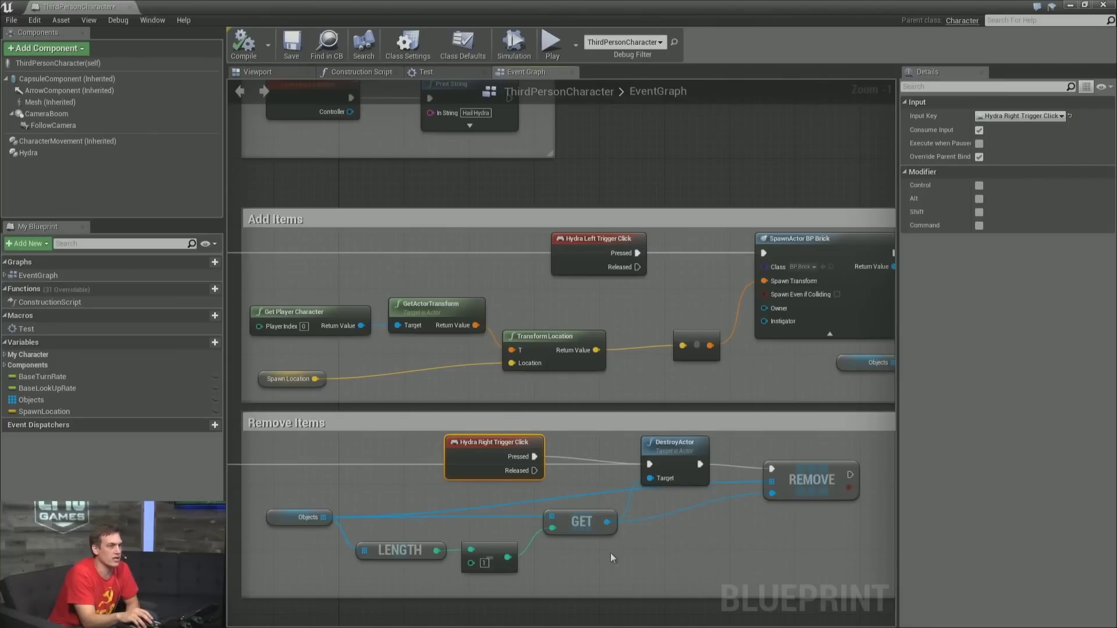
{"action": "right_click_drag", "start_coordinate": [610, 553], "coordinate": [599, 554]}
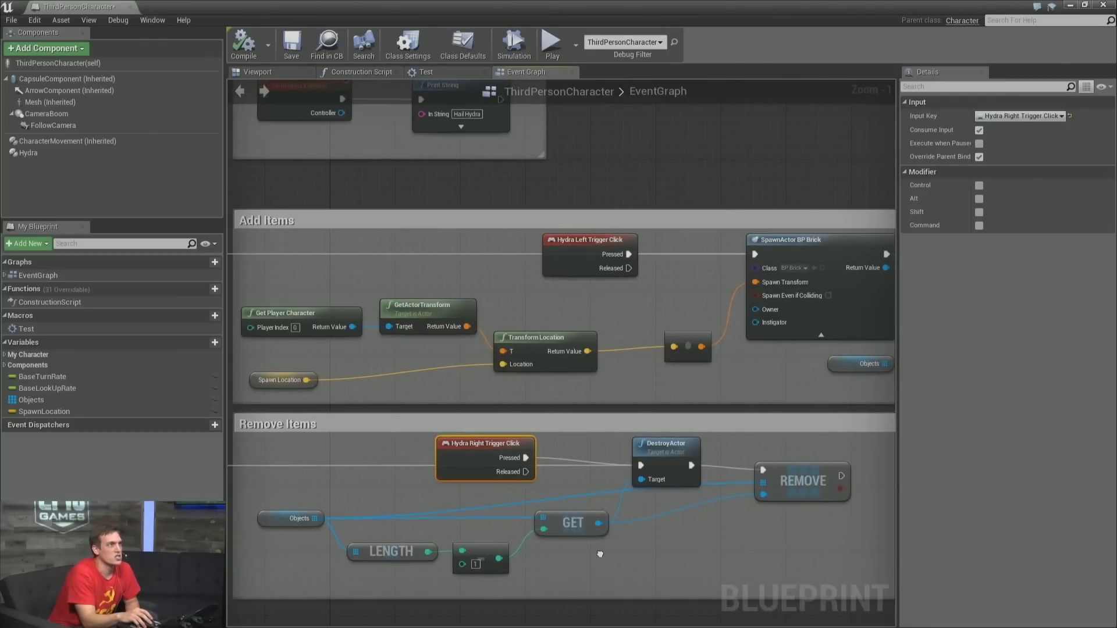
{"action": "left_click", "coordinate": [392, 394]}
{"action": "left_click", "coordinate": [366, 427]}
Locate the Place Objects using Motion Controller group below Remove Items and examine its Event Hydra Controller Moved and Position Offset nodes.
{"action": "scroll", "coordinate": [372, 438], "scroll_direction": "down", "scroll_amount": 4}
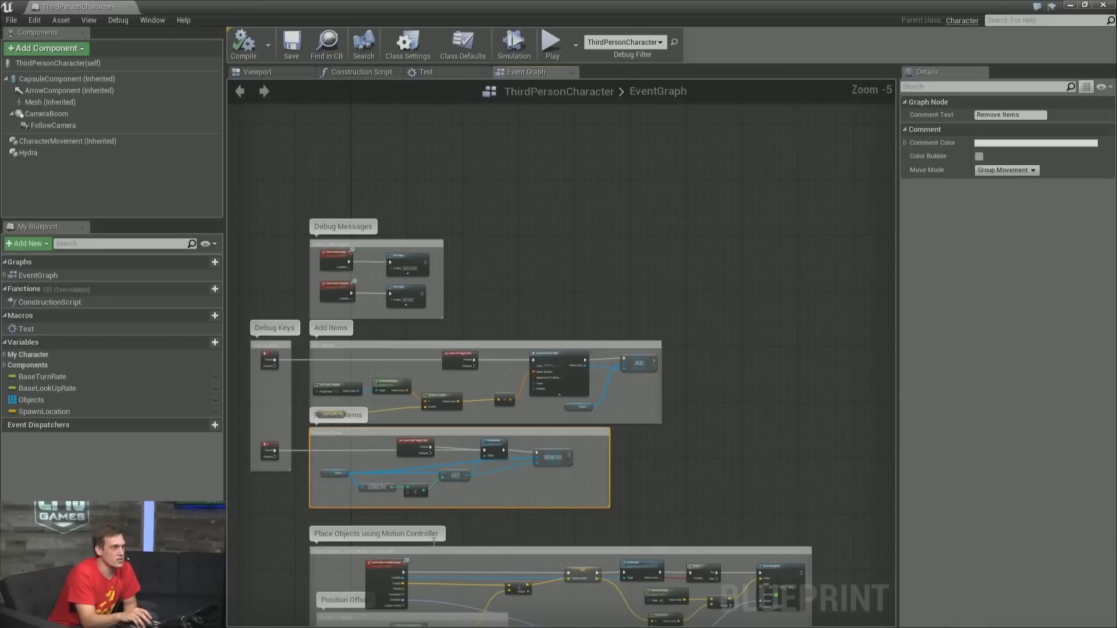
{"action": "right_click_drag", "start_coordinate": [478, 545], "coordinate": [461, 456]}
{"action": "scroll", "coordinate": [421, 514], "scroll_direction": "up", "scroll_amount": 2}
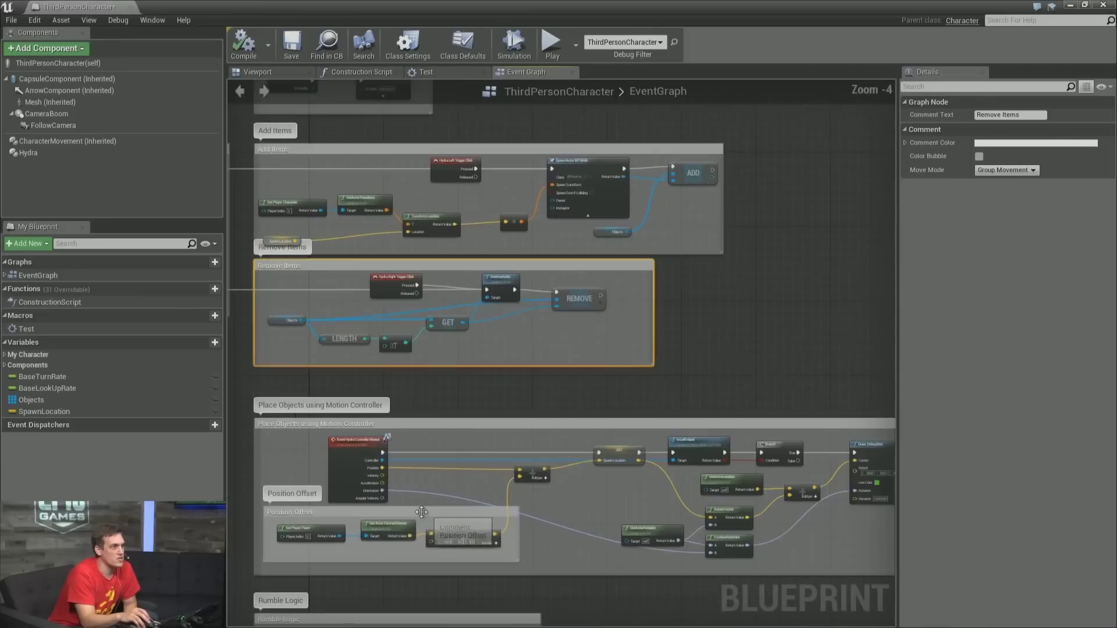
{"action": "right_click_drag", "start_coordinate": [421, 514], "coordinate": [489, 480]}
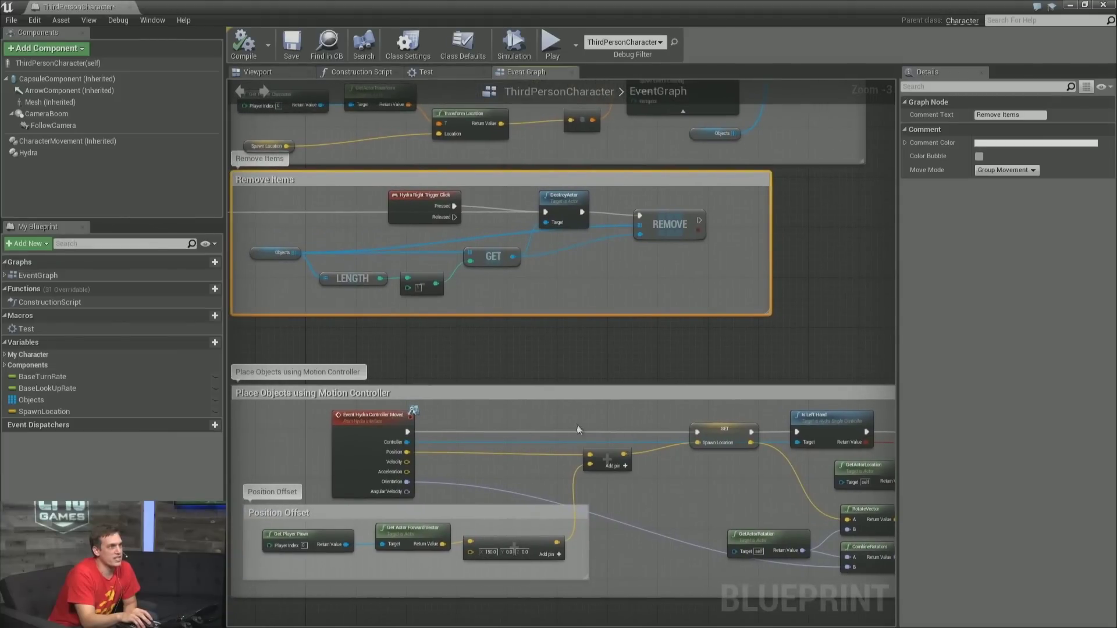
{"action": "right_click_drag", "start_coordinate": [577, 429], "coordinate": [474, 438]}
Switch to the level editor, play-test ThirdPersonExampleMap with the Hydra controllers, and stop the session.
{"action": "key", "text": "alt+Tab"}
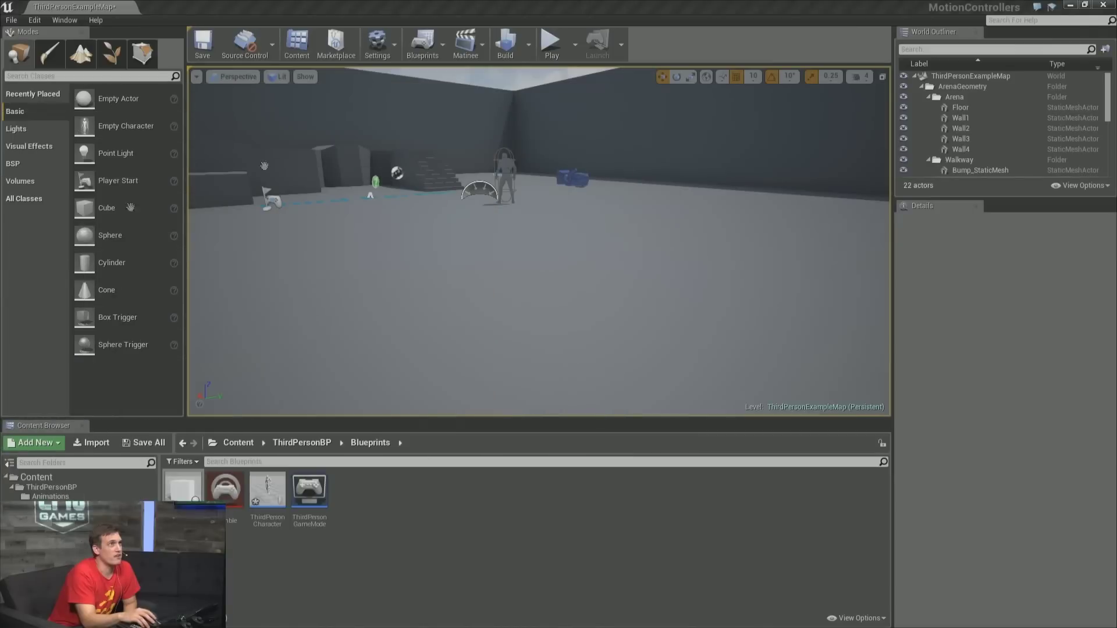
{"action": "key", "text": "alt+p"}
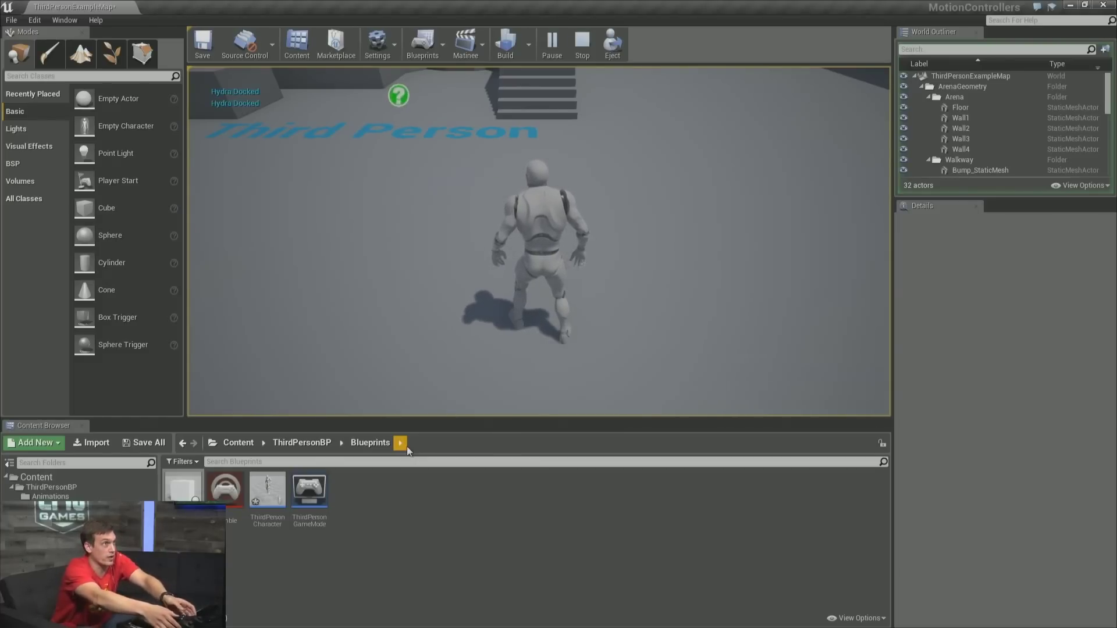
{"action": "key", "text": "Escape"}
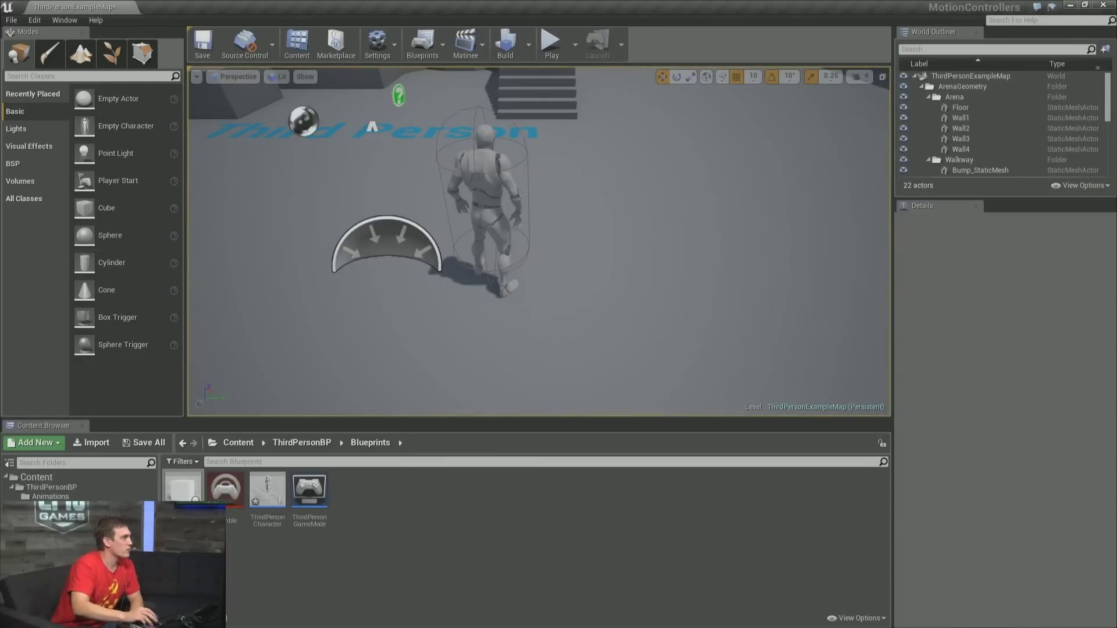
Return to the maximized ThirdPersonCharacter blueprint and inspect the nodes from Event Hydra Controller Moved through Set Spawn Location to Draw Debug Box.
{"action": "left_click_drag", "start_coordinate": [0, 284], "coordinate": [445, 240]}
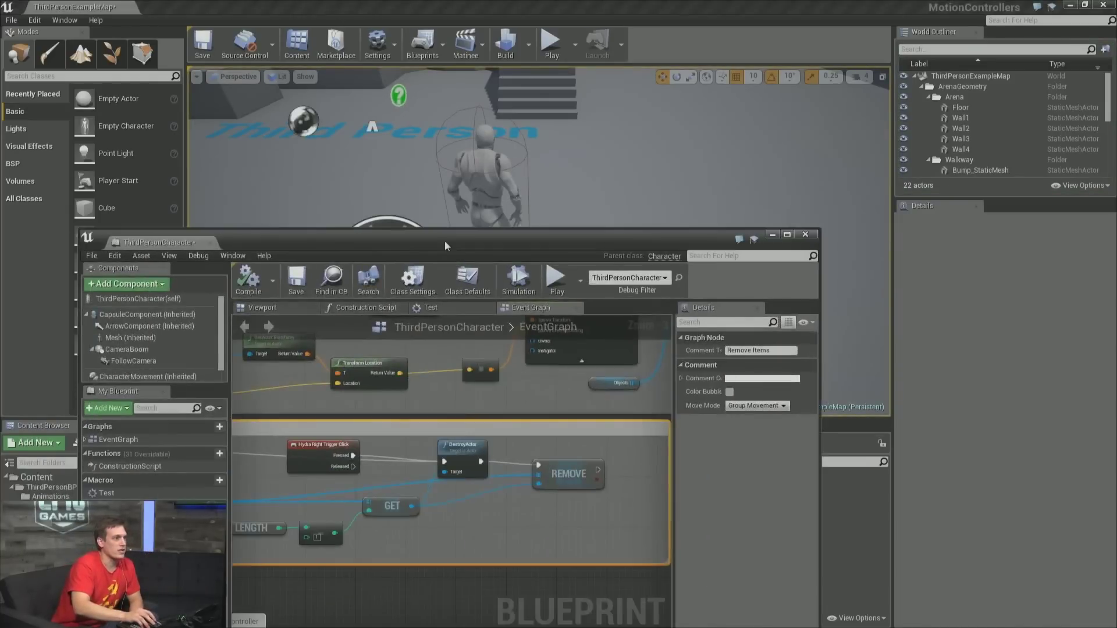
{"action": "double_click", "coordinate": [445, 240]}
{"action": "right_click_drag", "start_coordinate": [337, 408], "coordinate": [375, 406]}
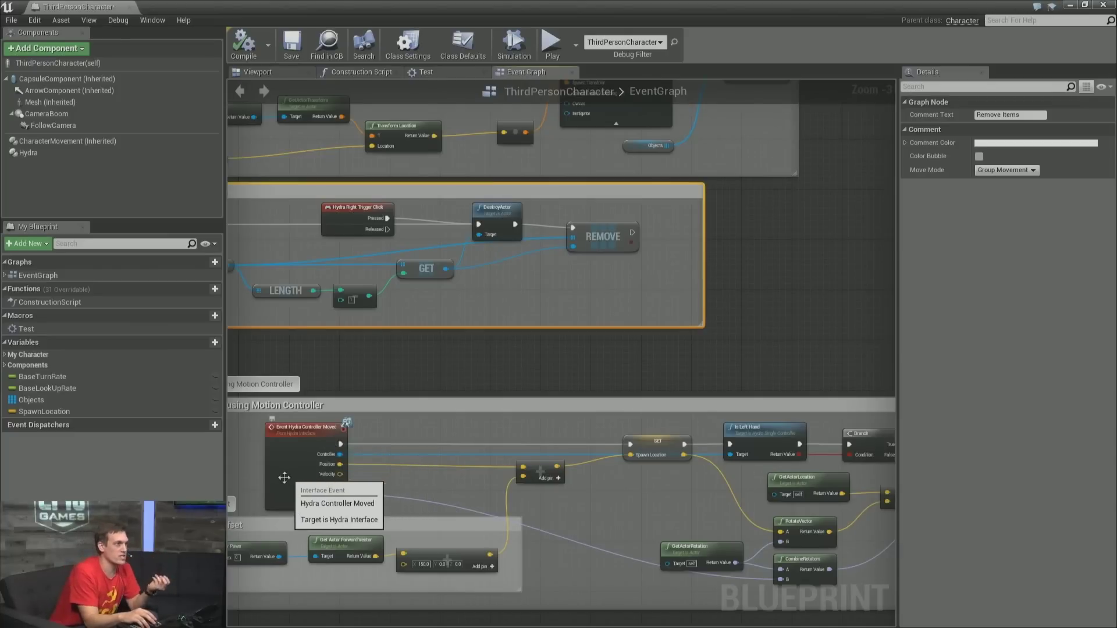
{"action": "scroll", "coordinate": [284, 473], "scroll_direction": "up", "scroll_amount": 3}
{"action": "left_click", "coordinate": [334, 462]}
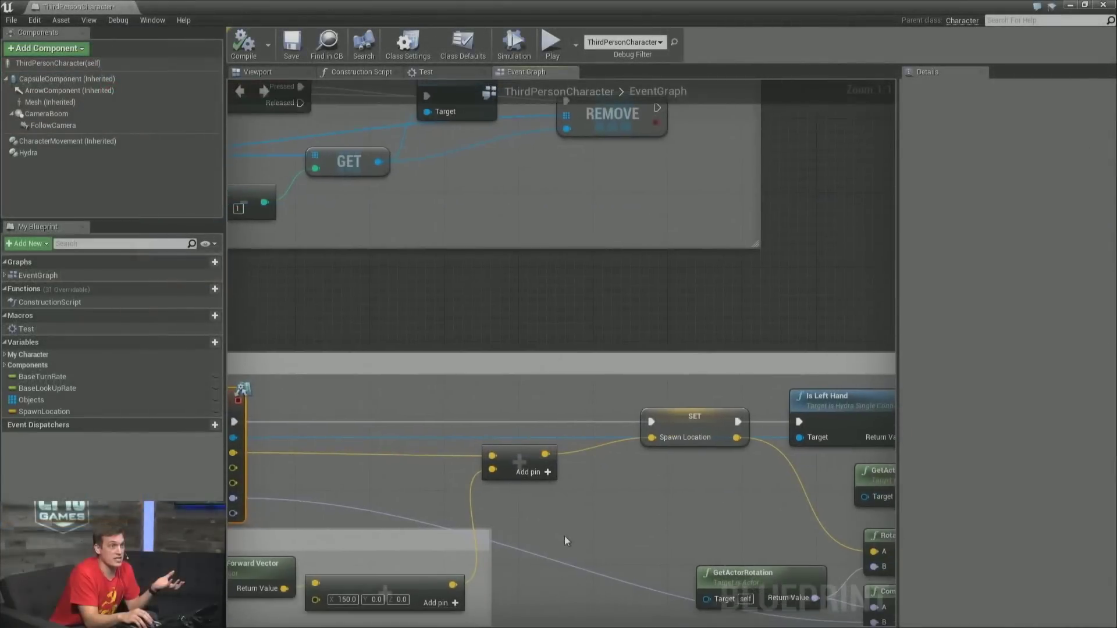
{"action": "left_click", "coordinate": [669, 435]}
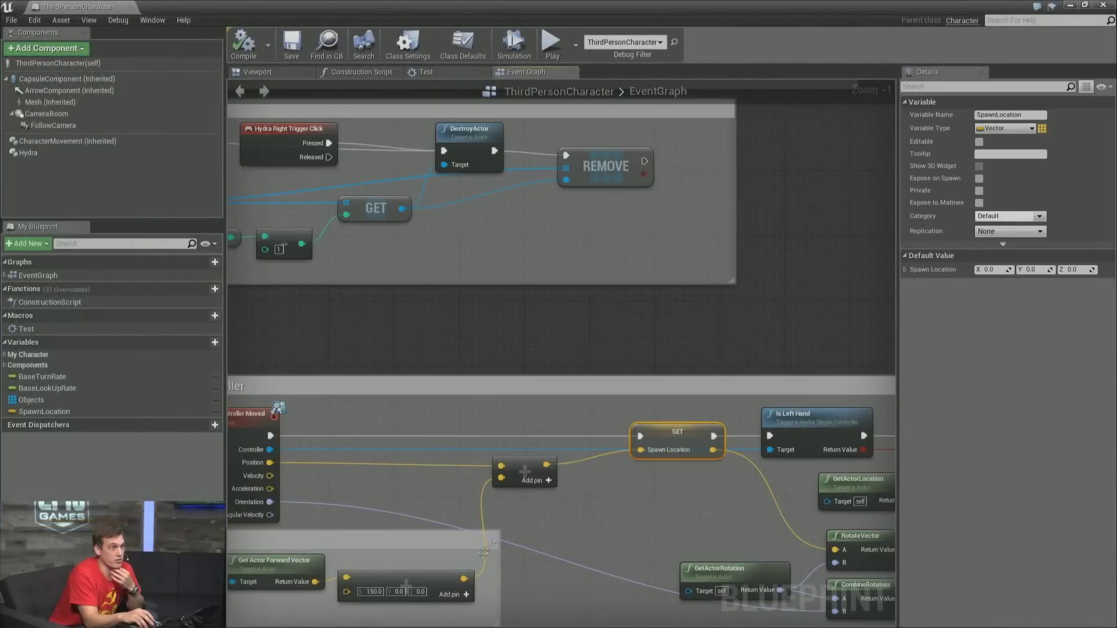
{"action": "right_click_drag", "start_coordinate": [406, 562], "coordinate": [386, 573]}
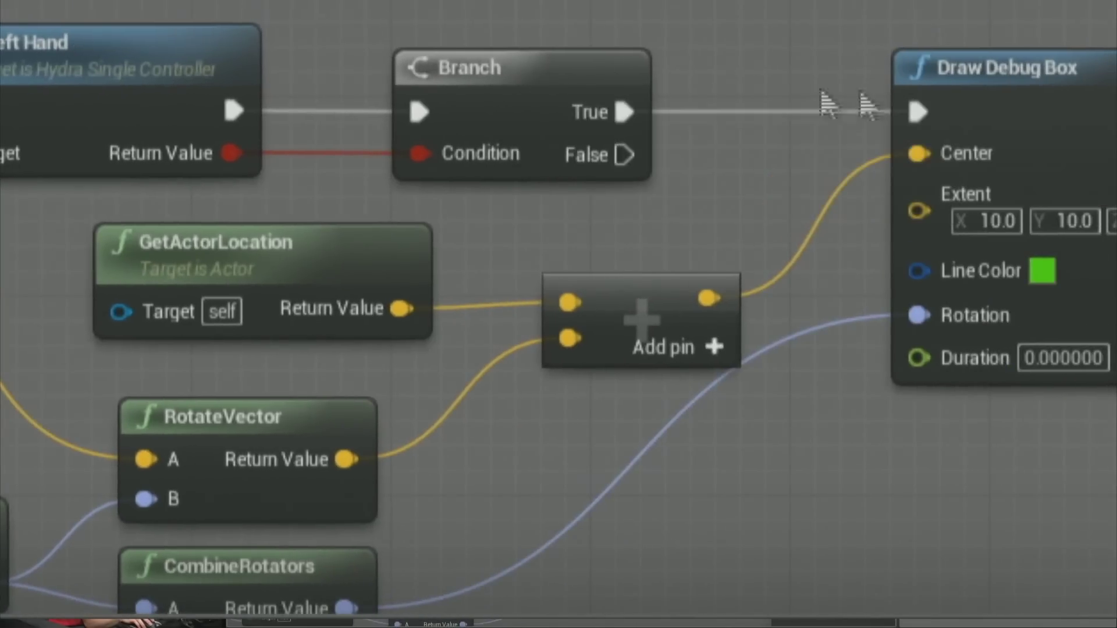
{"action": "left_click", "coordinate": [913, 107]}
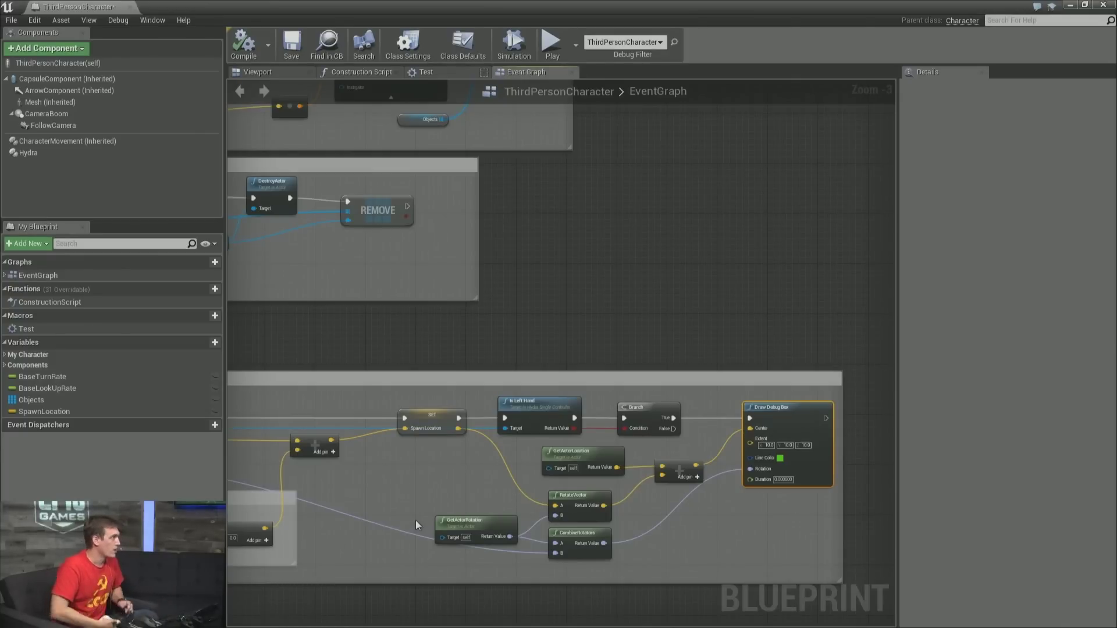
Inspect the Rumble Logic nodes from DoRumble to Client Play Force Feedback, and open the Rumble force feedback effect from the Blueprints folder.
{"action": "scroll", "coordinate": [420, 515], "scroll_direction": "down", "scroll_amount": 3}
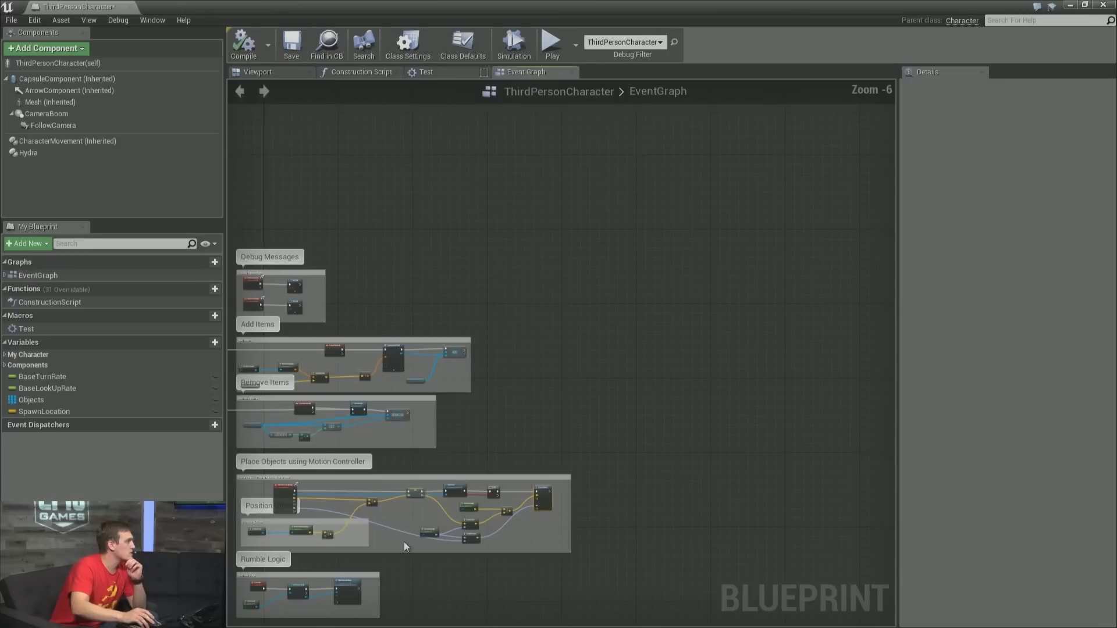
{"action": "scroll", "coordinate": [510, 519], "scroll_direction": "up", "scroll_amount": 6}
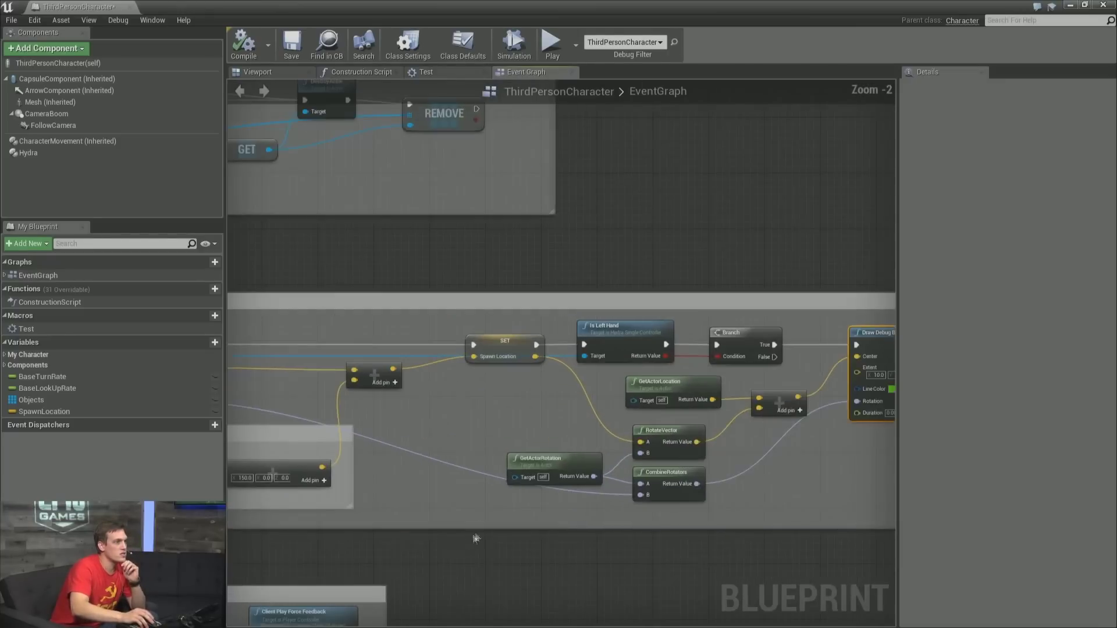
{"action": "scroll", "coordinate": [506, 477], "scroll_direction": "down", "scroll_amount": 1}
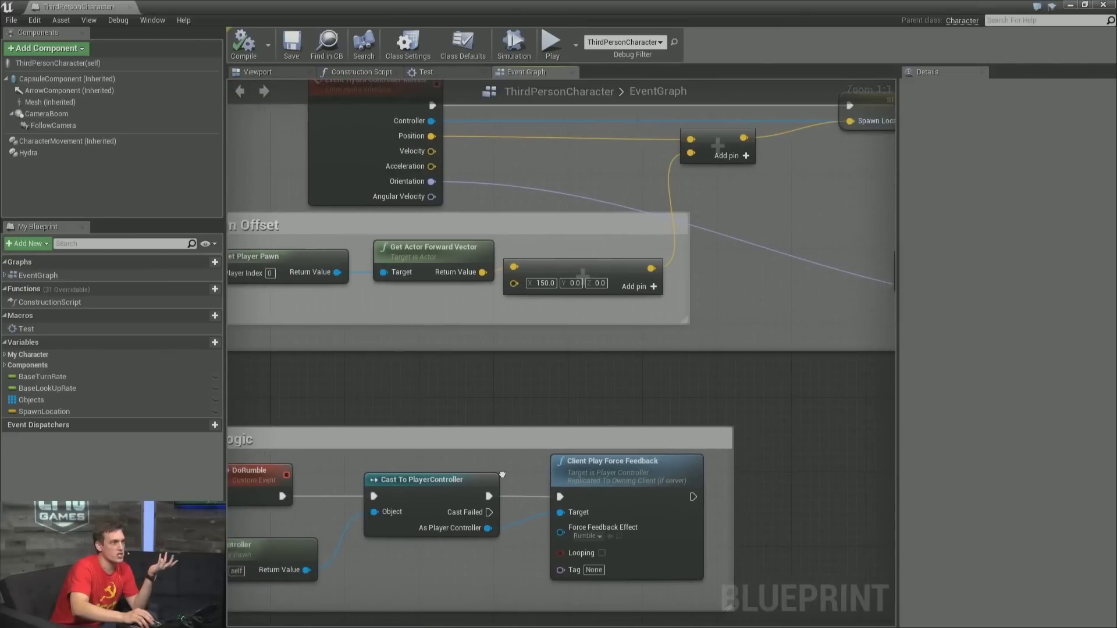
{"action": "left_click", "coordinate": [326, 468]}
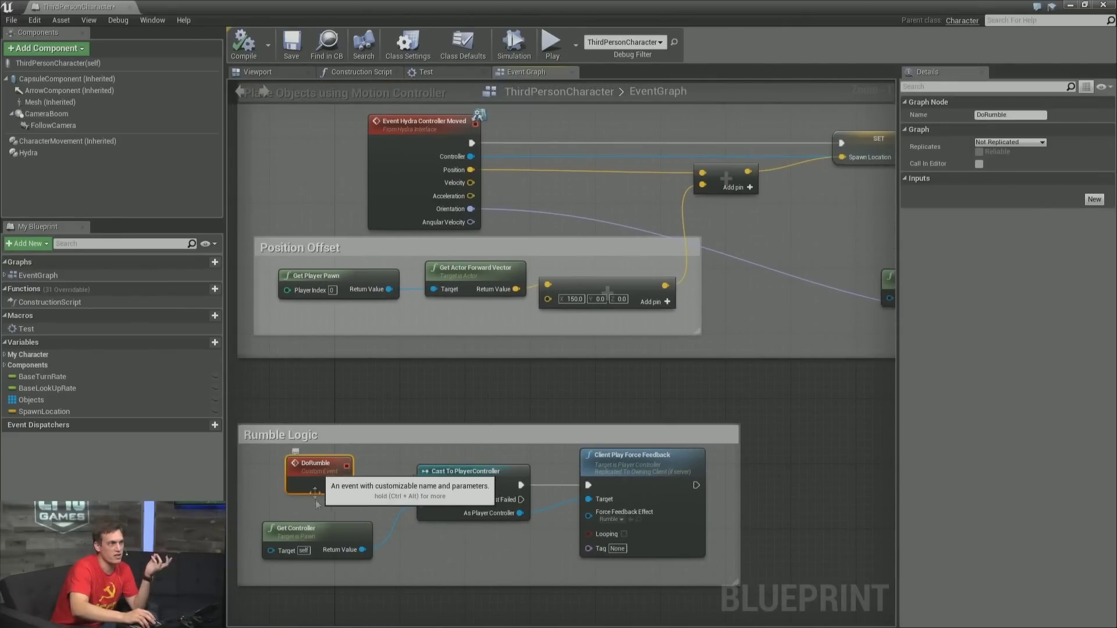
{"action": "left_click", "coordinate": [326, 530]}
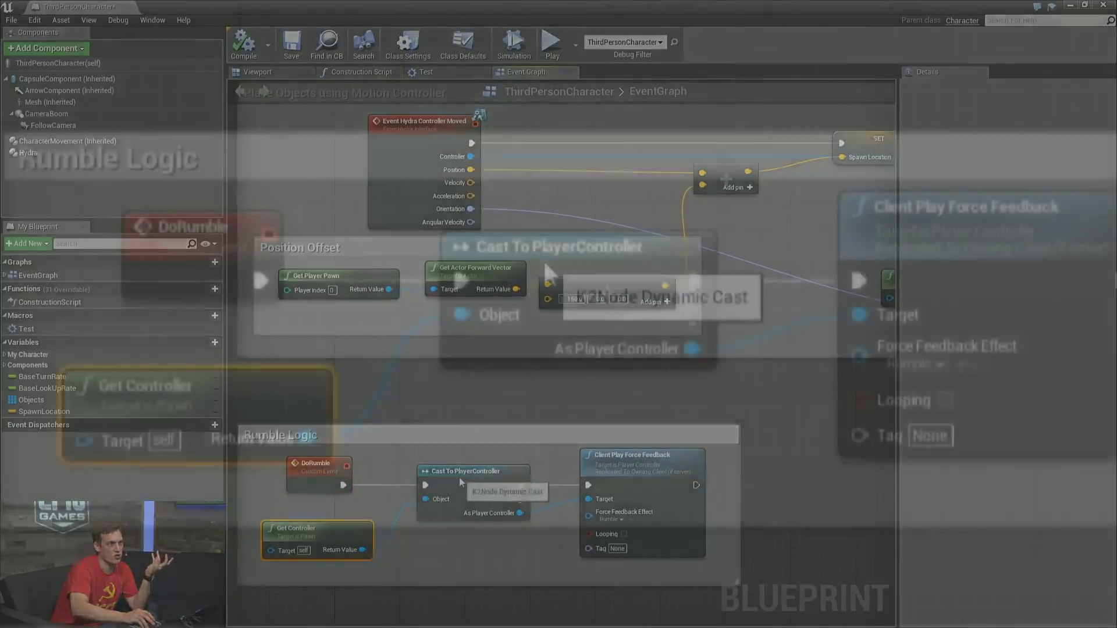
{"action": "left_click", "coordinate": [499, 484]}
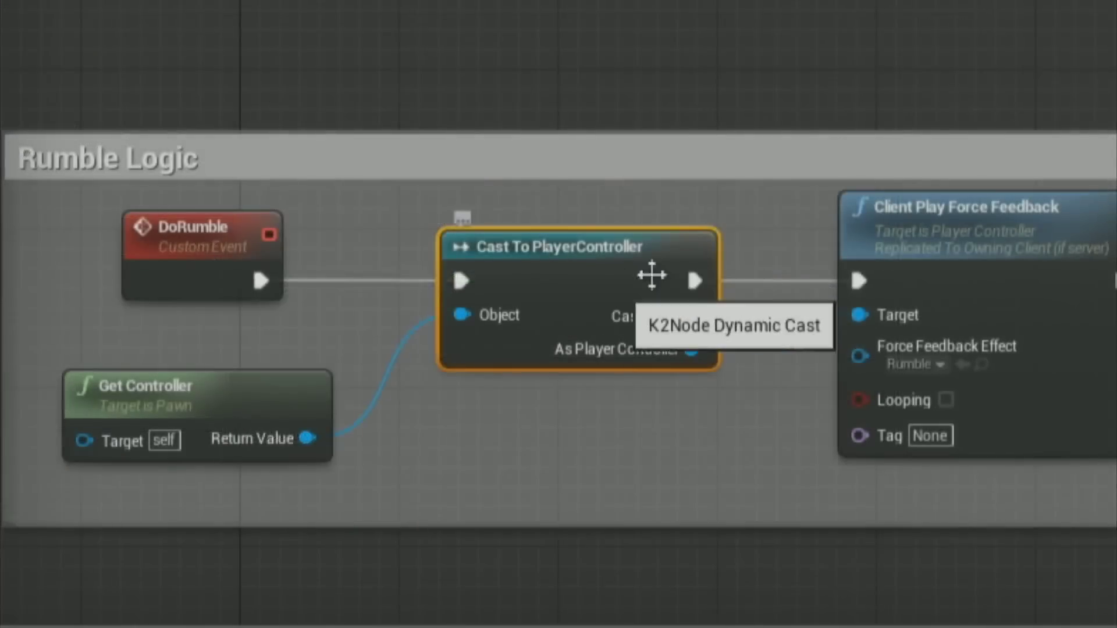
{"action": "left_click", "coordinate": [671, 466]}
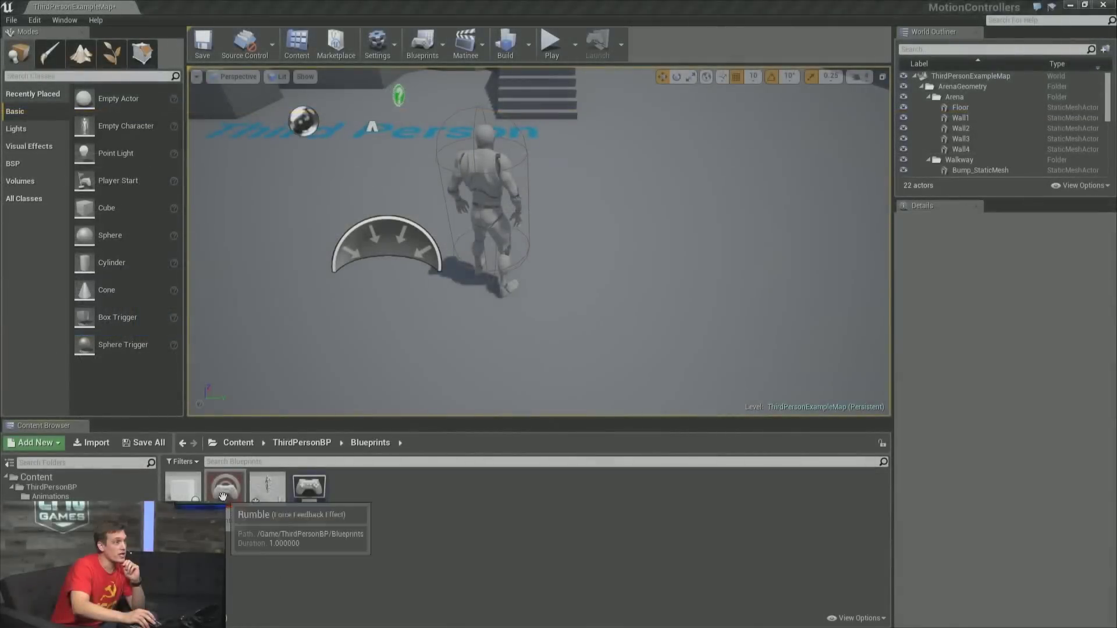
{"action": "double_click", "coordinate": [223, 495]}
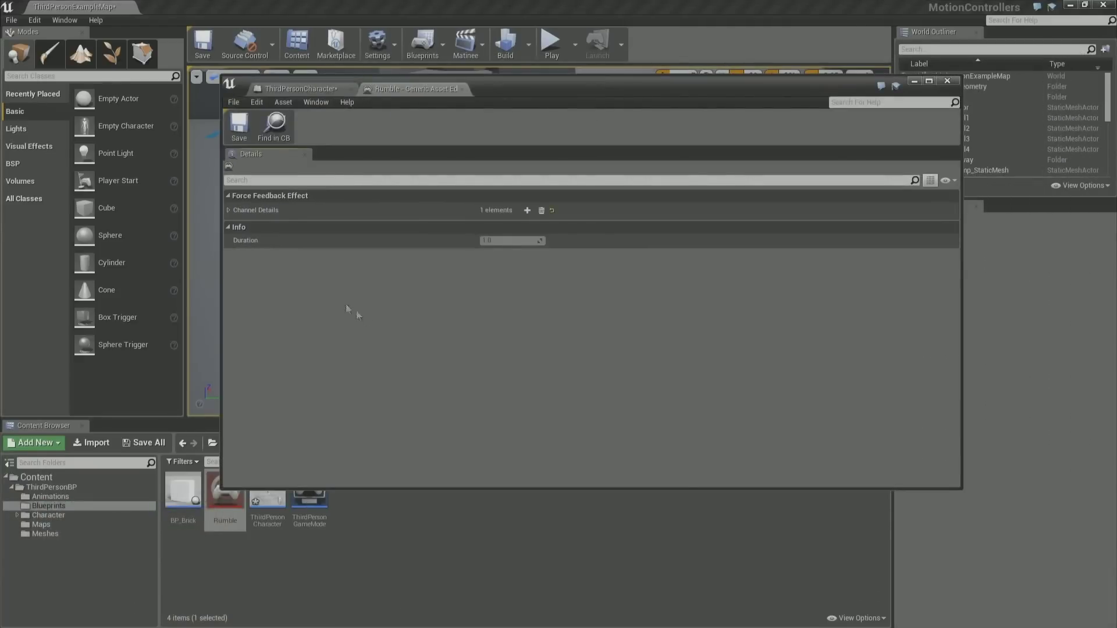
Expand channel 0 under Channel Details of the Rumble effect and inspect the first key of its curve.
{"action": "left_click", "coordinate": [228, 210]}
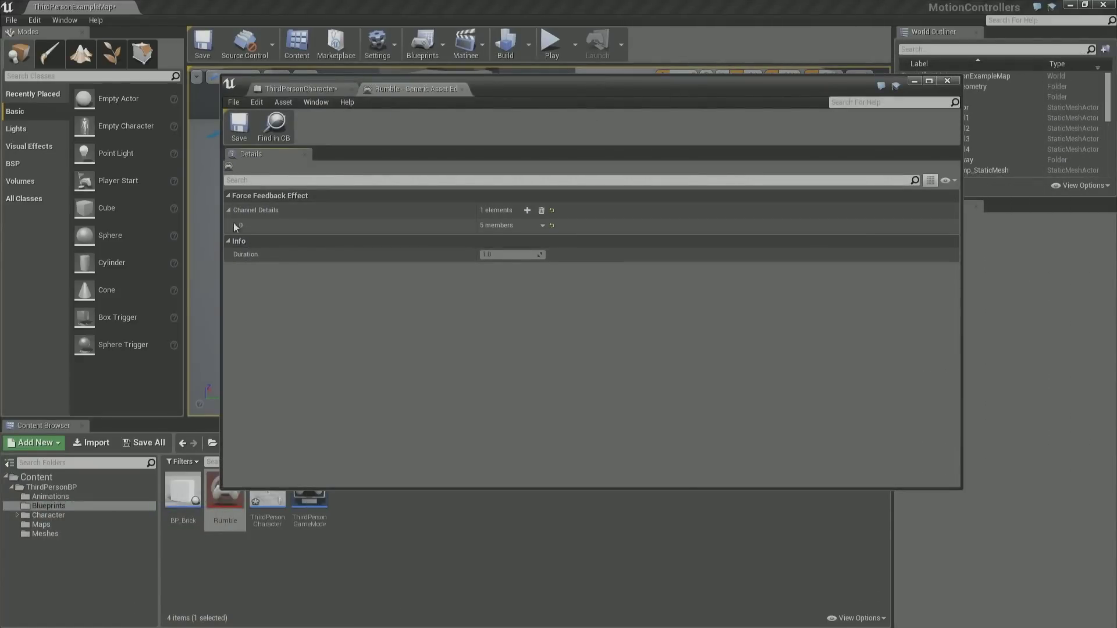
{"action": "left_click", "coordinate": [235, 225]}
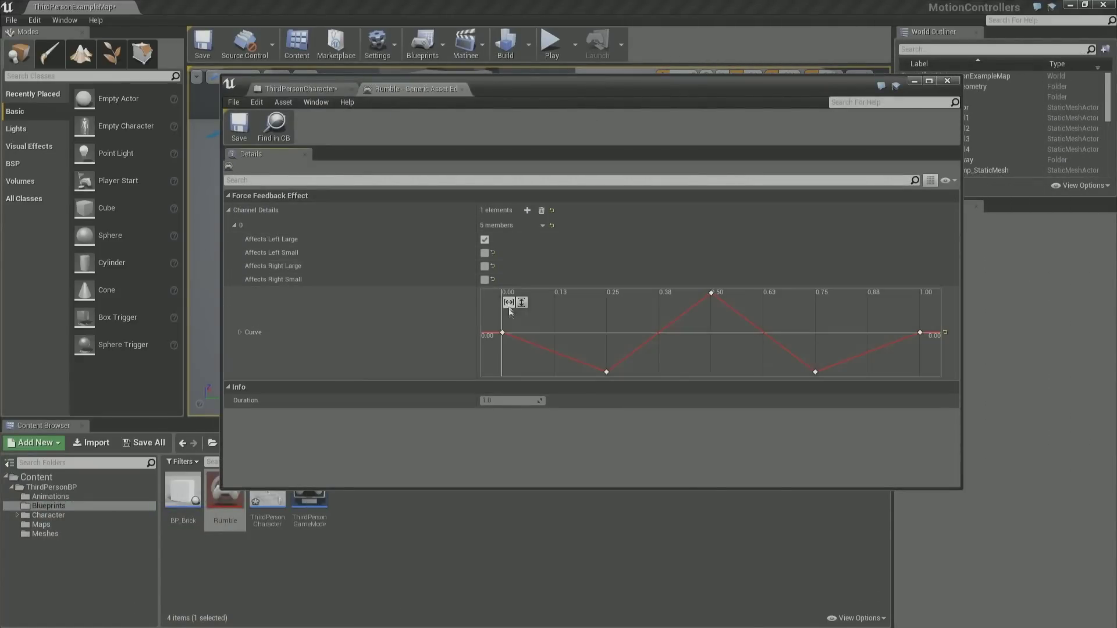
{"action": "left_click", "coordinate": [502, 333]}
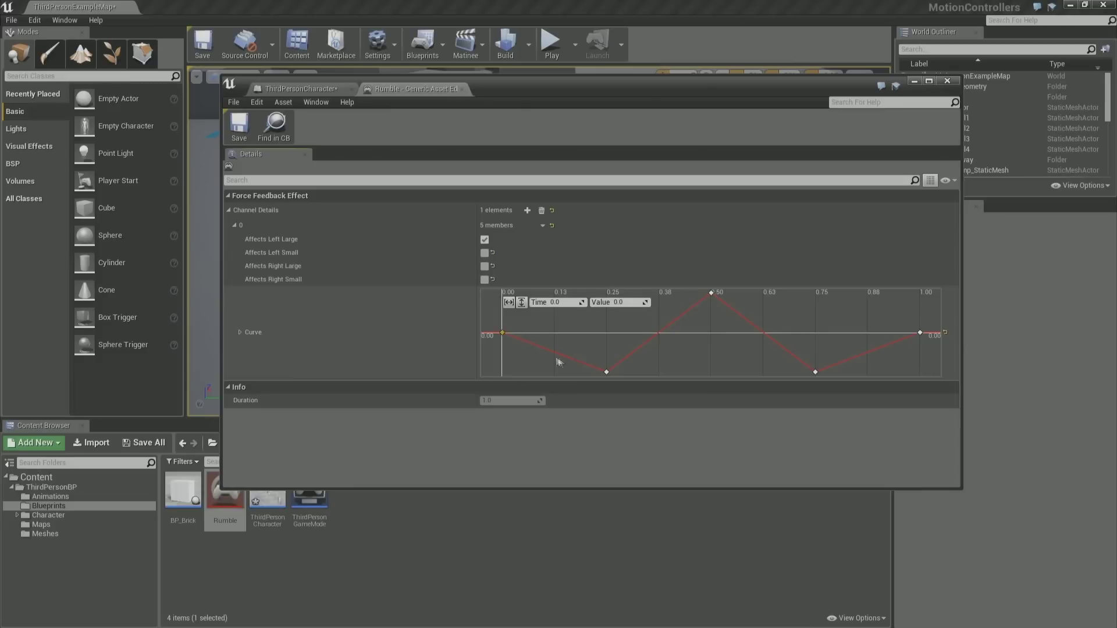
Add a trial key to the Rumble curve between the 0.25 and 0.5 keys, move it, and delete it.
{"action": "left_click", "coordinate": [658, 333], "text": "shift"}
{"action": "left_click_drag", "start_coordinate": [630, 303], "coordinate": [657, 336]}
{"action": "key", "text": "Delete"}
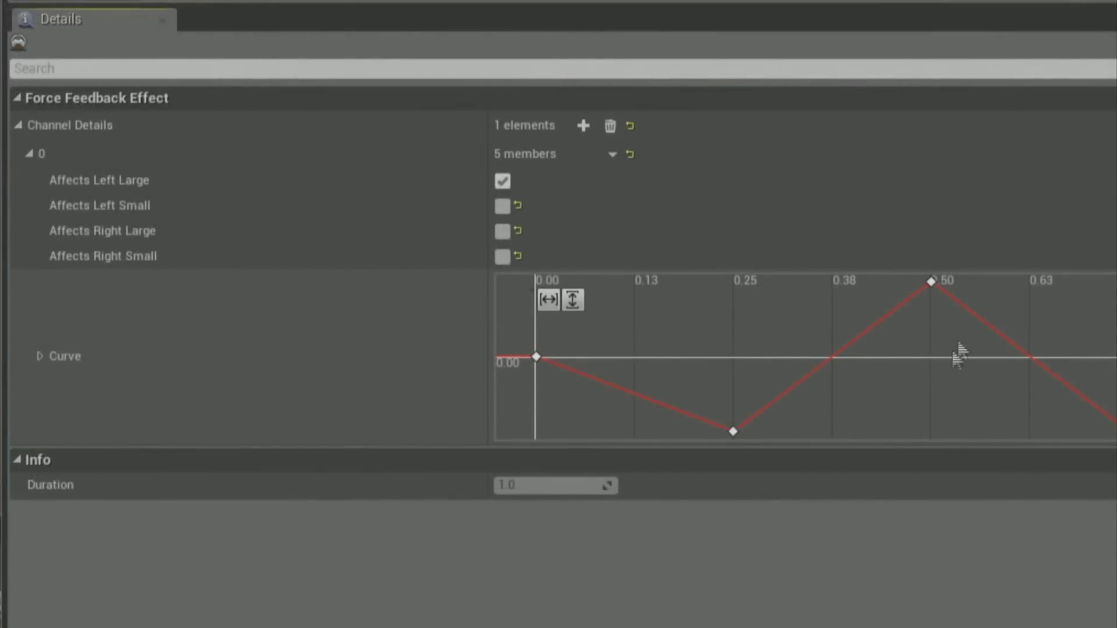
Inspect the time and value of each remaining Rumble curve key, from the 0.25 key through the last one.
{"action": "left_click", "coordinate": [733, 433]}
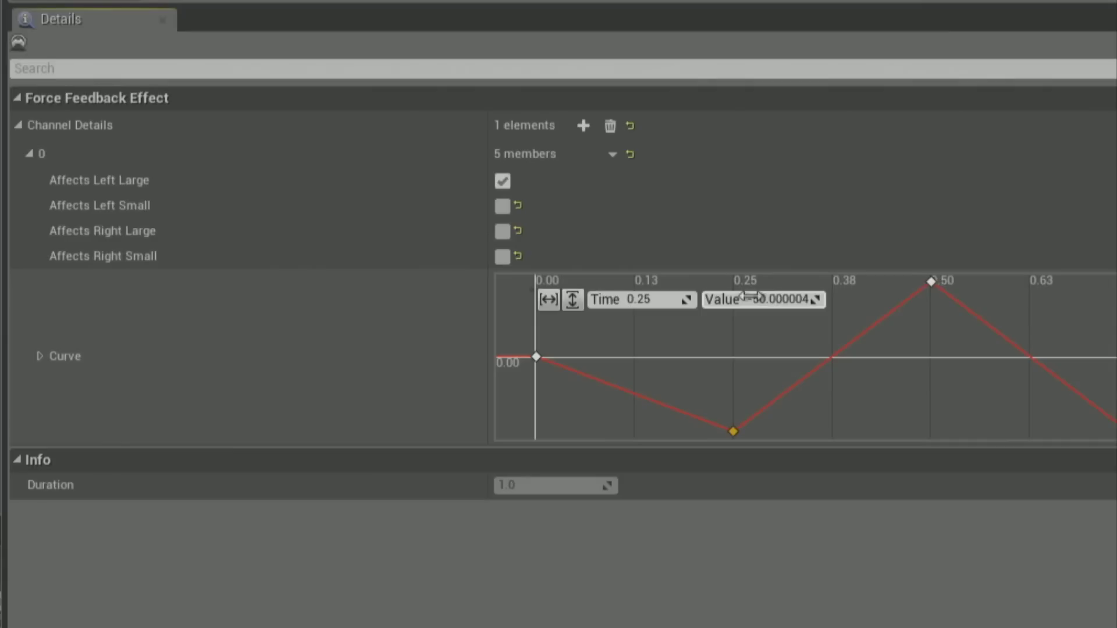
{"action": "left_click", "coordinate": [931, 282]}
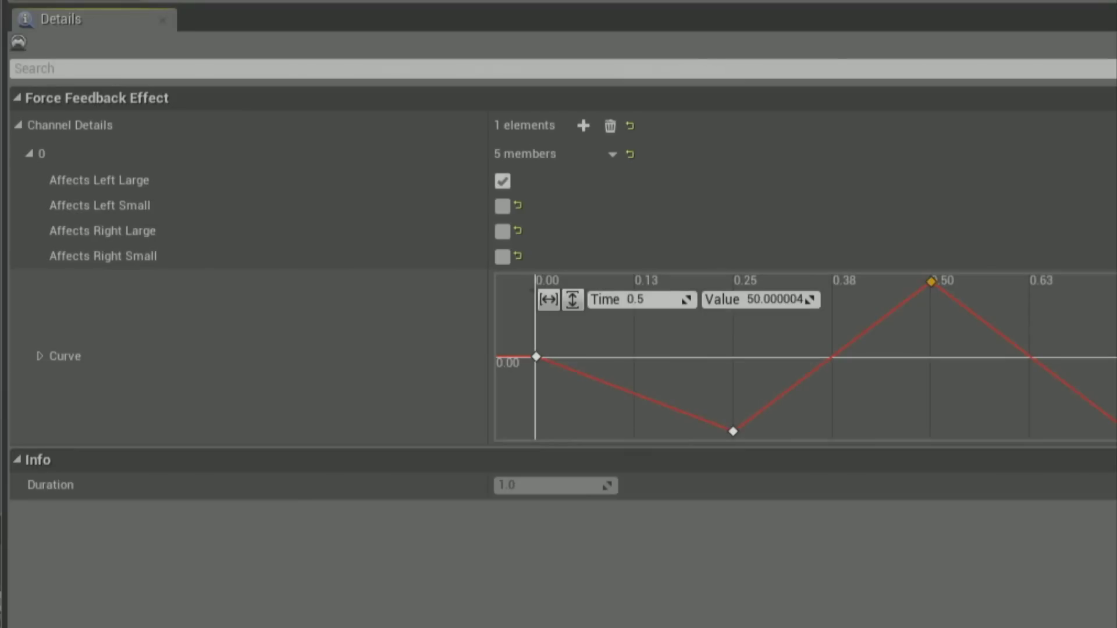
{"action": "left_click", "coordinate": [1116, 431]}
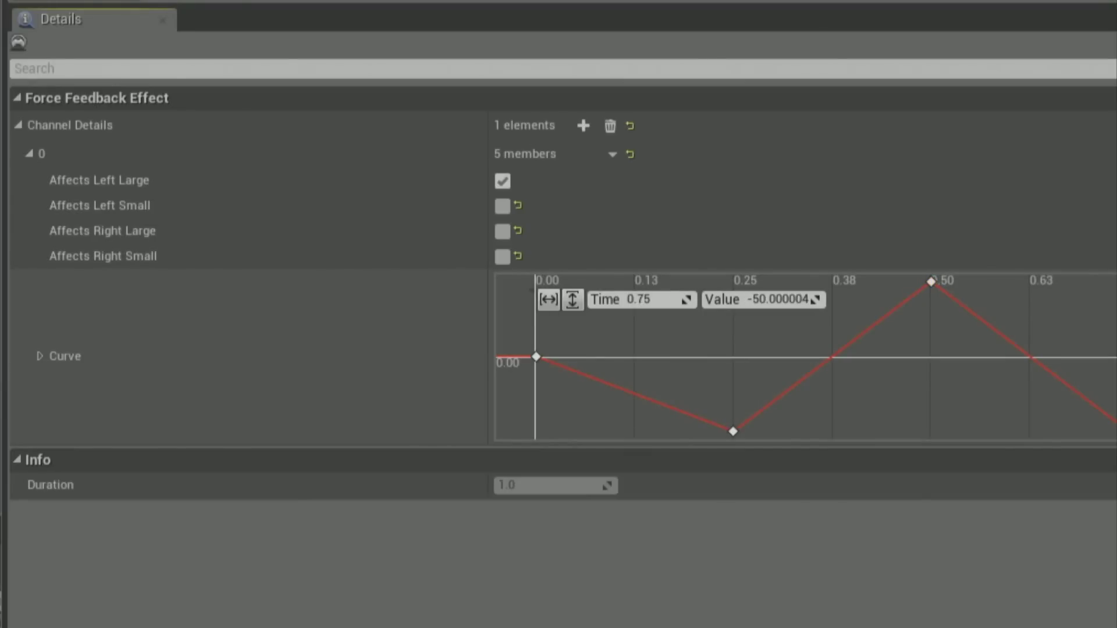
{"action": "left_click", "coordinate": [1116, 357]}
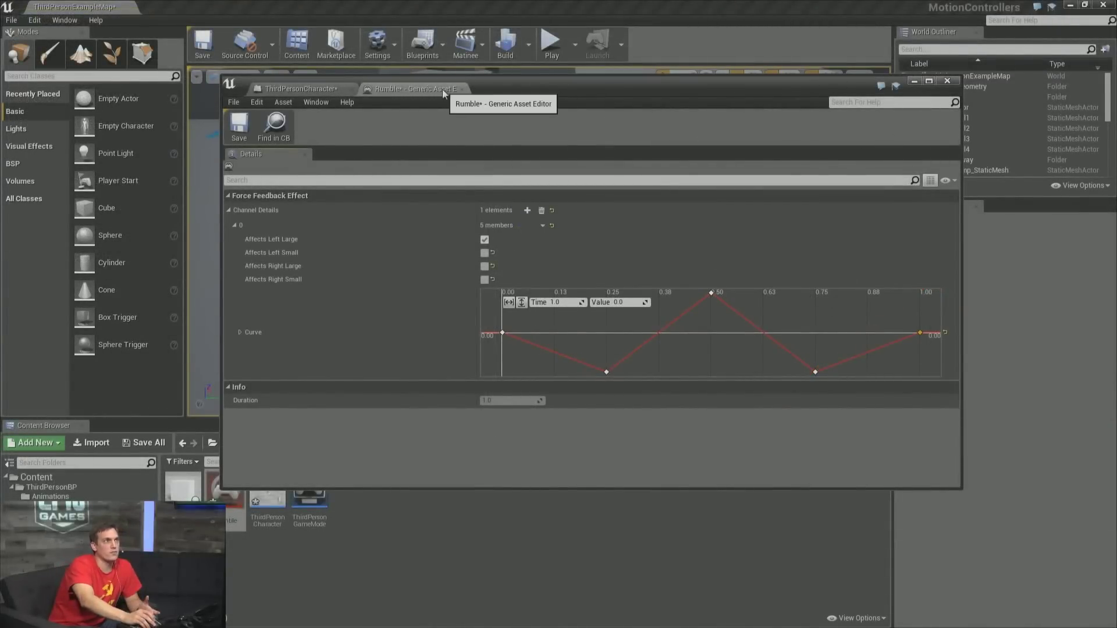
Close the Rumble effect, minimize the blueprint editor, and look up the Force Feedback Effect asset type among the Miscellaneous creation options.
{"action": "left_click", "coordinate": [462, 89]}
{"action": "left_click", "coordinate": [914, 81]}
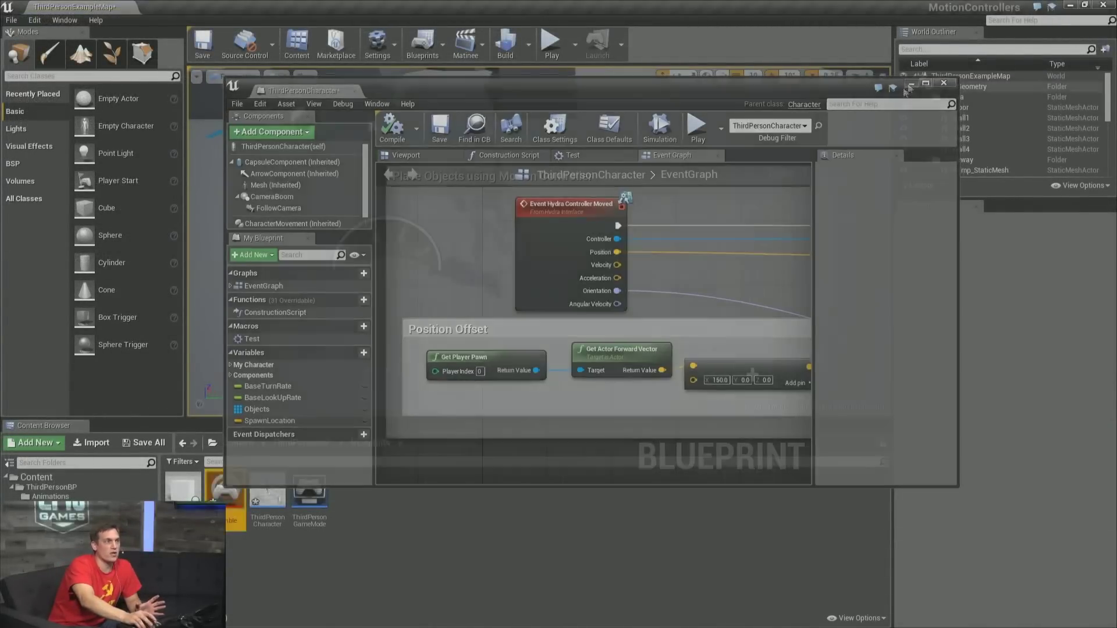
{"action": "right_click", "coordinate": [393, 489]}
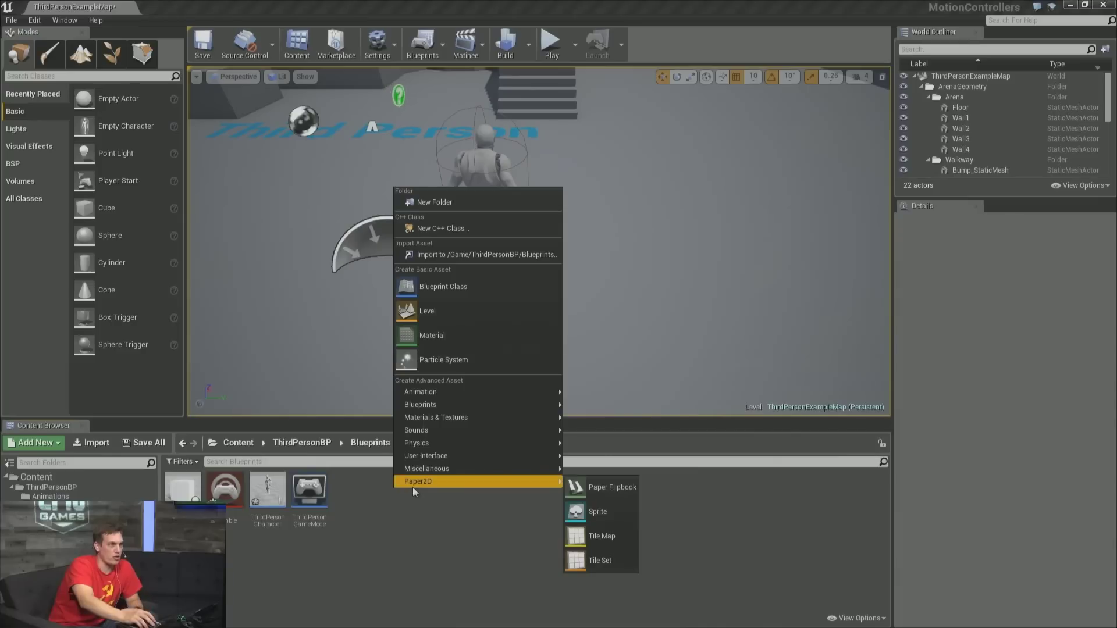
{"action": "mouse_move", "coordinate": [478, 468]}
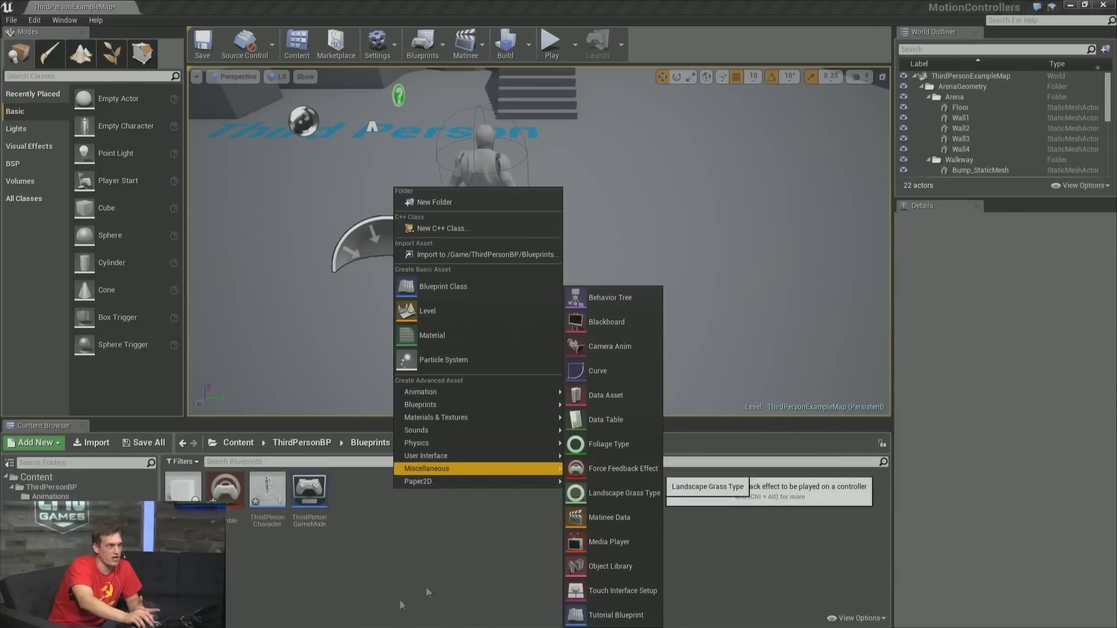
{"action": "left_click", "coordinate": [375, 583]}
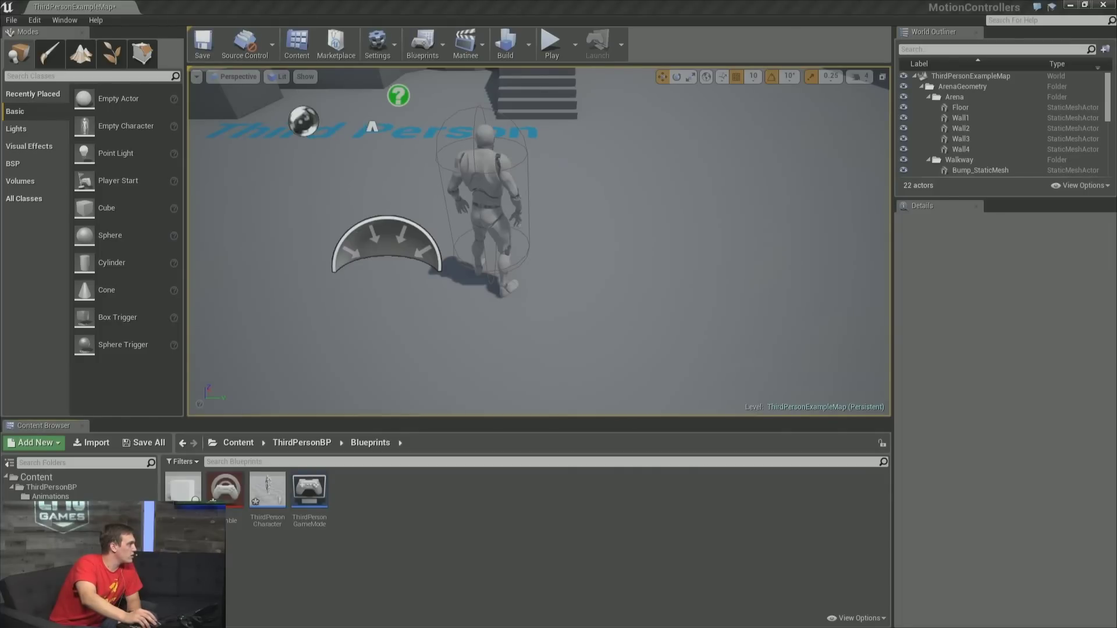
Return to the maximized ThirdPersonCharacter blueprint and select the DoRumble custom event in the Rumble Logic group.
{"action": "key", "text": "alt+Tab"}
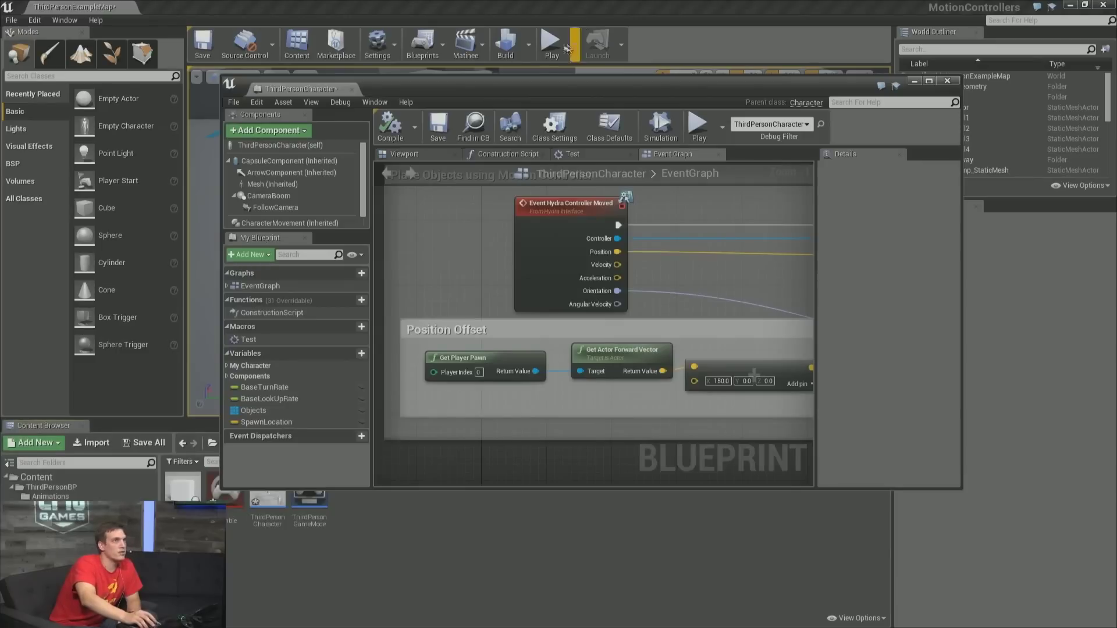
{"action": "double_click", "coordinate": [542, 83]}
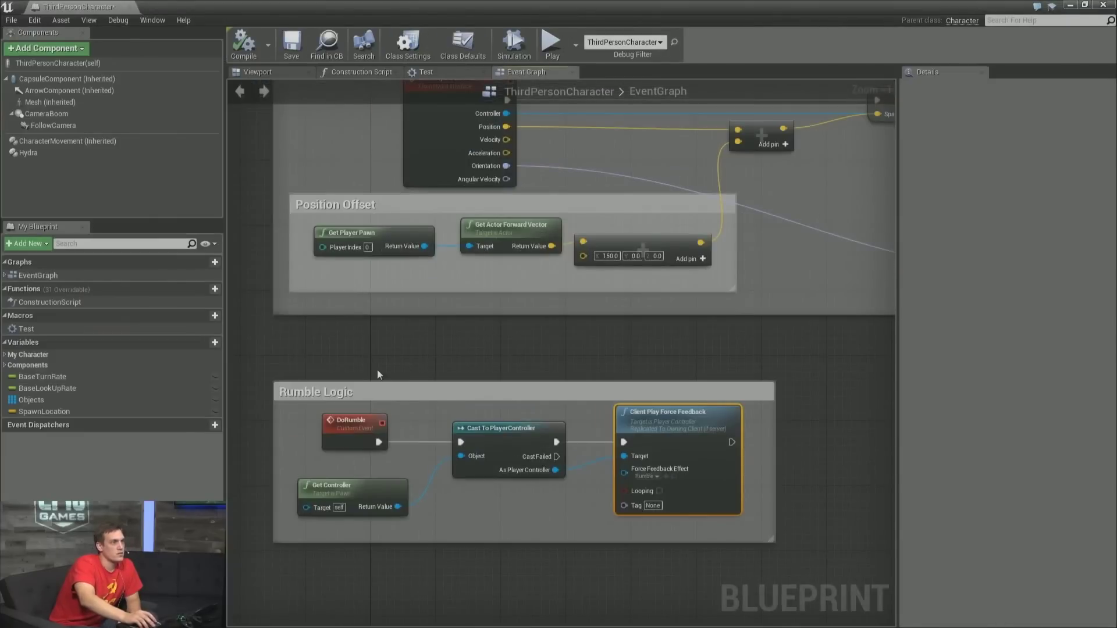
{"action": "left_click", "coordinate": [365, 430]}
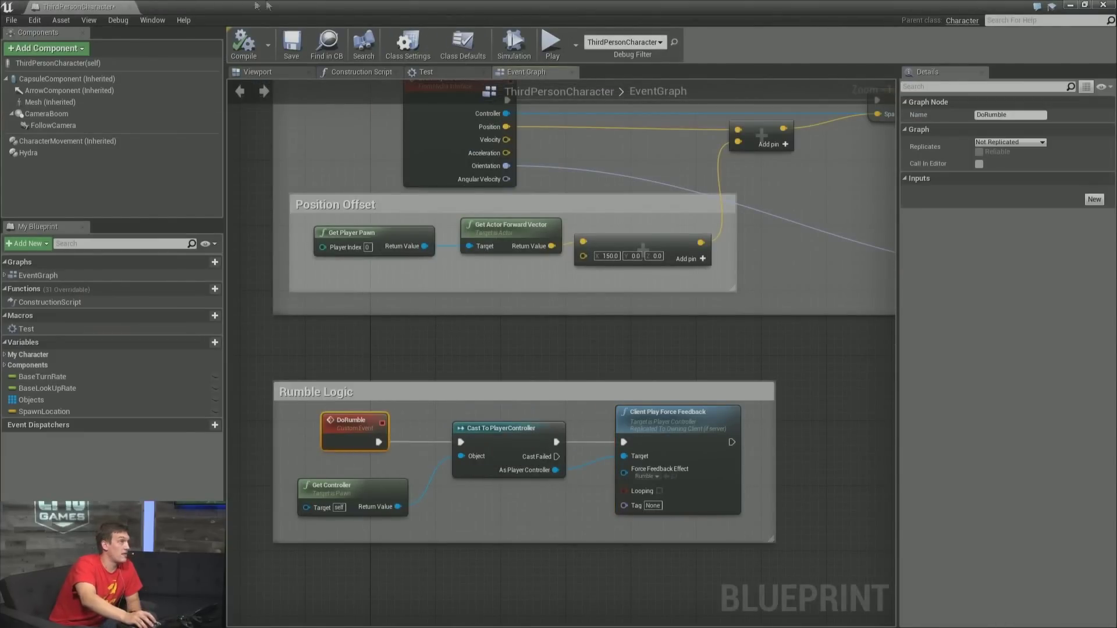
Open the BP_Brick blueprint and trace its Event ActorBeginOverlap chain through Do Rumble to the DoRumble event in ThirdPersonCharacter.
{"action": "left_click_drag", "start_coordinate": [297, 5], "coordinate": [0, 186]}
{"action": "double_click", "coordinate": [179, 496]}
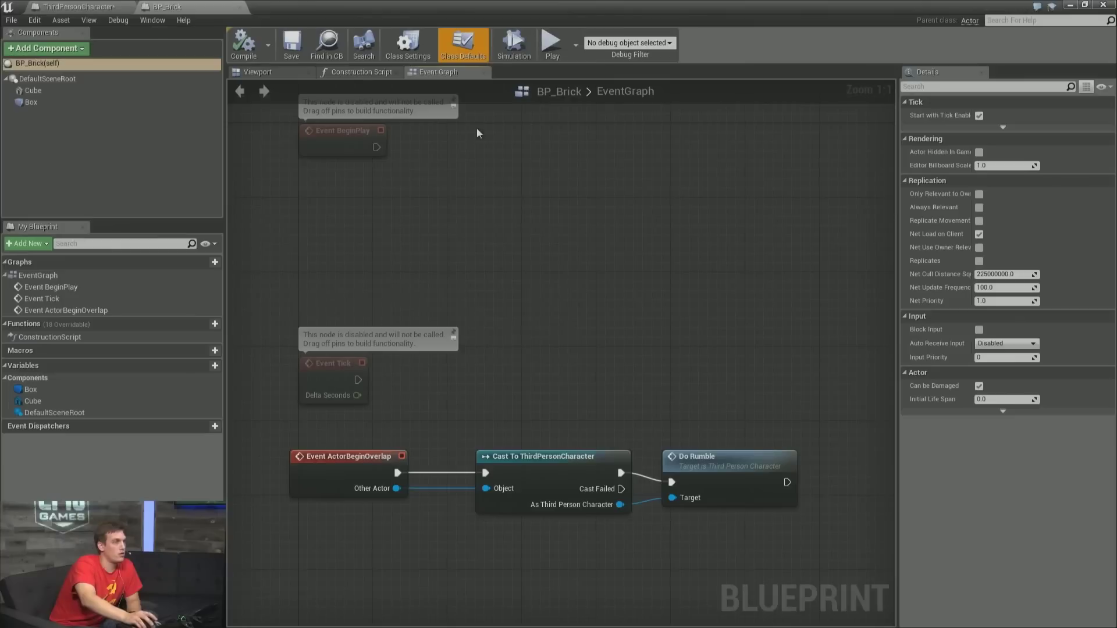
{"action": "right_click_drag", "start_coordinate": [408, 532], "coordinate": [424, 478]}
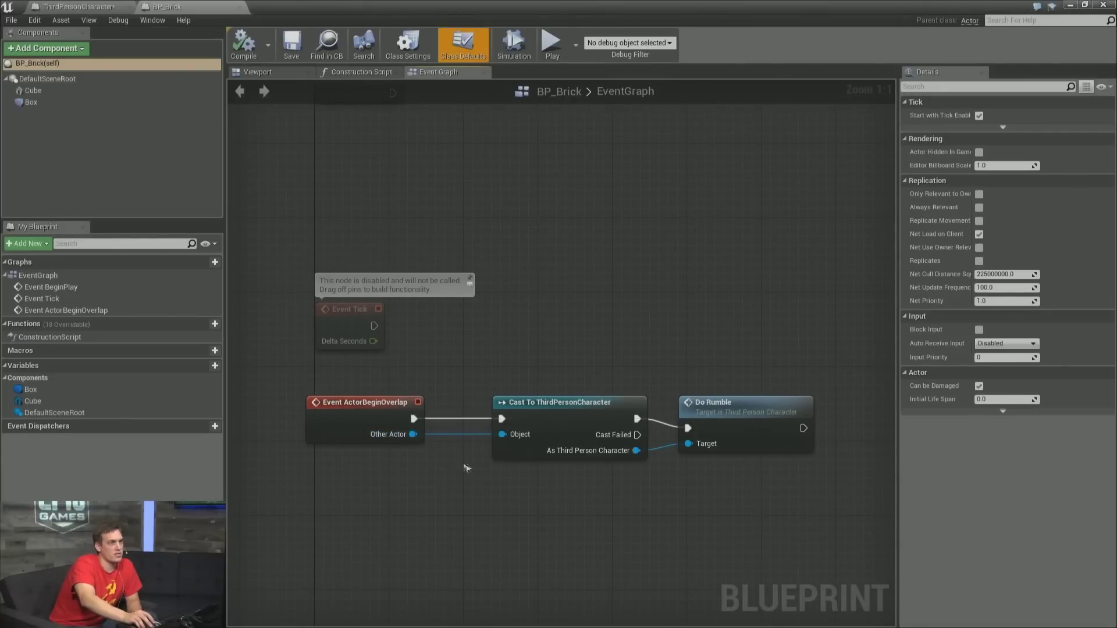
{"action": "double_click", "coordinate": [726, 402]}
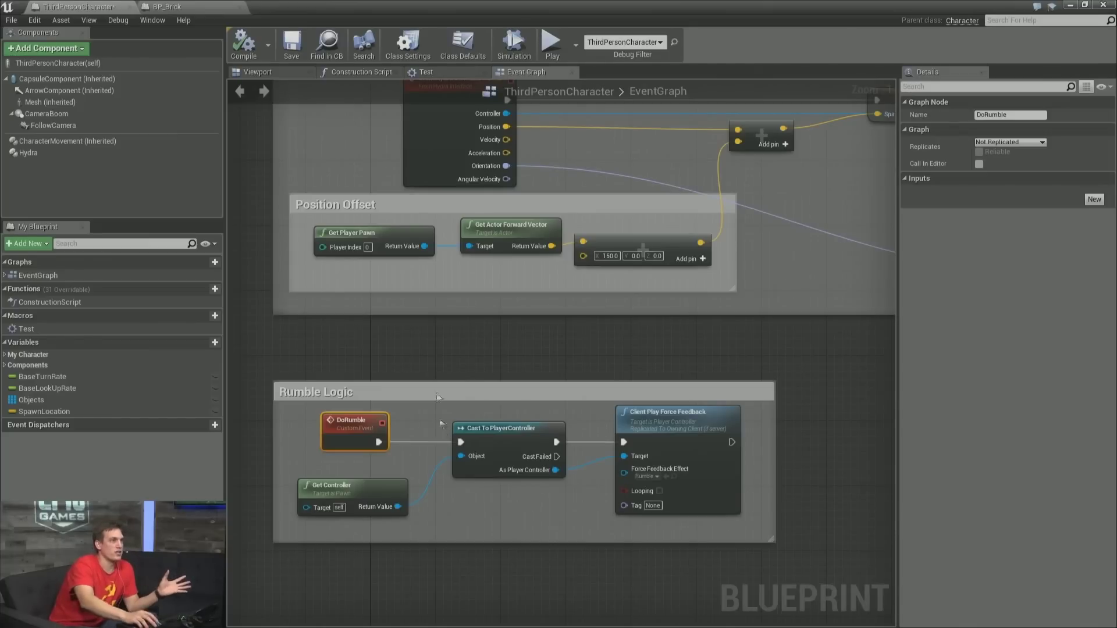
{"action": "right_click_drag", "start_coordinate": [414, 334], "coordinate": [416, 486]}
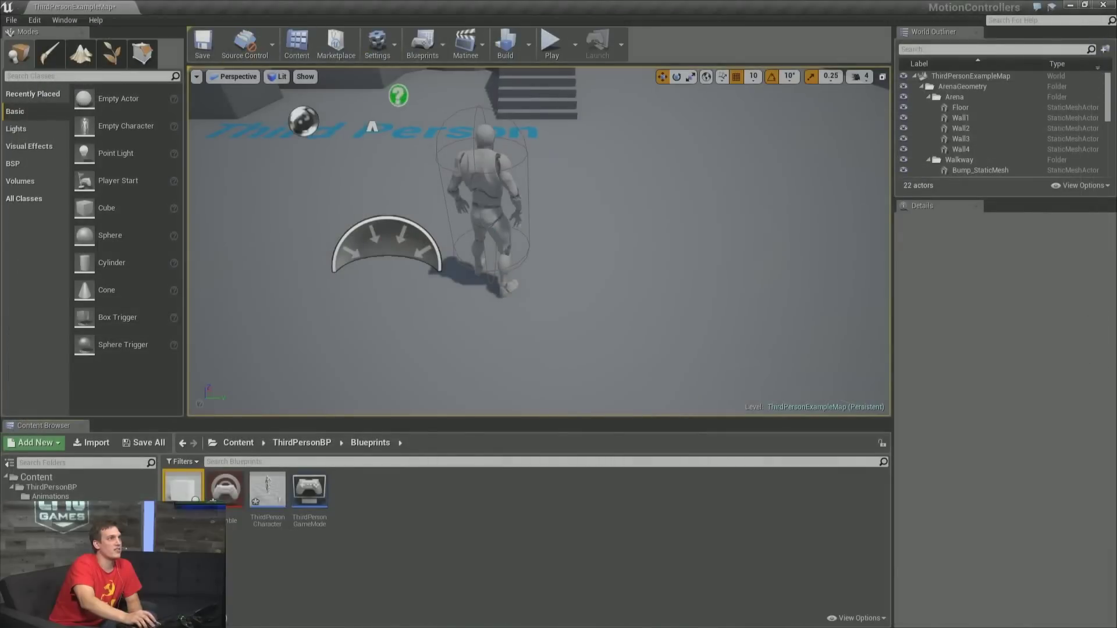
Open the project's Input settings from the level editor and examine the Hydra joystick entries in the axis mappings.
{"action": "right_click_drag", "start_coordinate": [523, 262], "coordinate": [524, 209]}
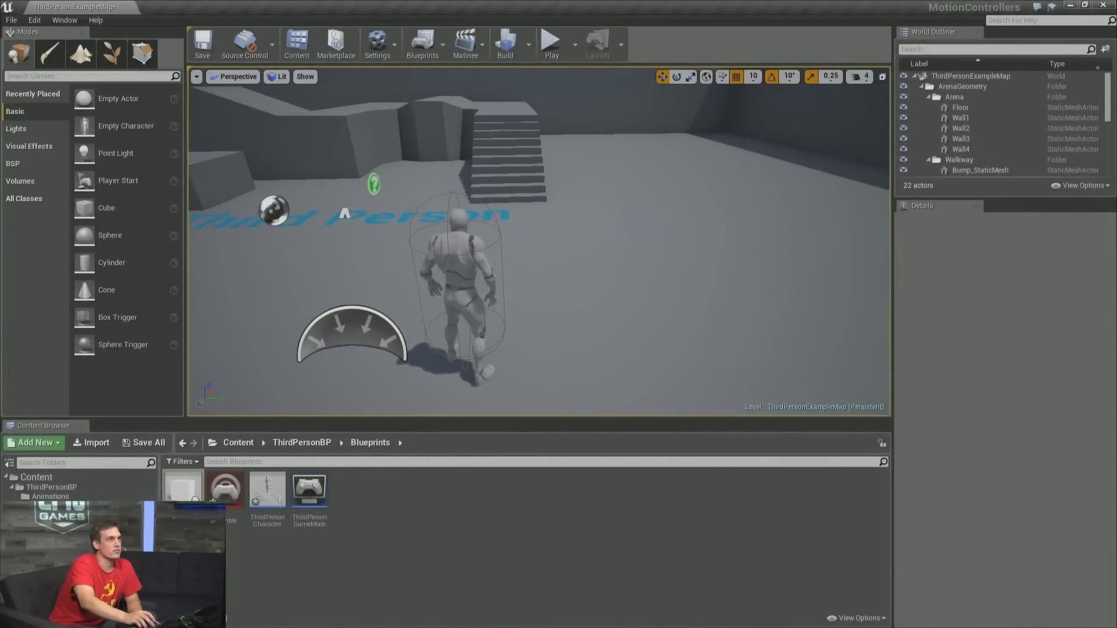
{"action": "left_click", "coordinate": [35, 20]}
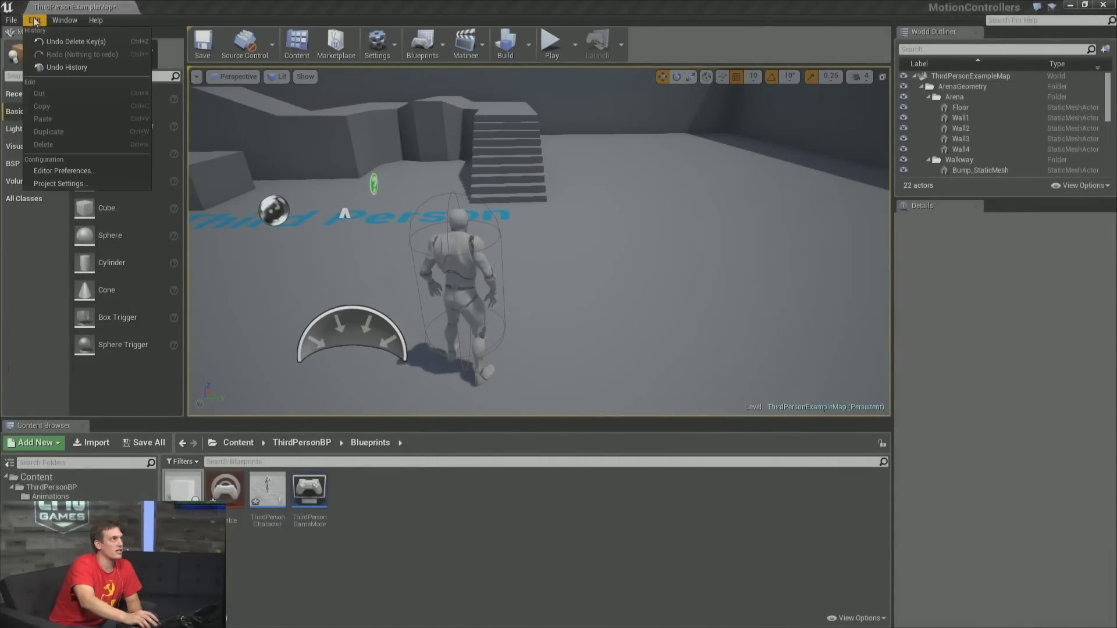
{"action": "left_click", "coordinate": [101, 183]}
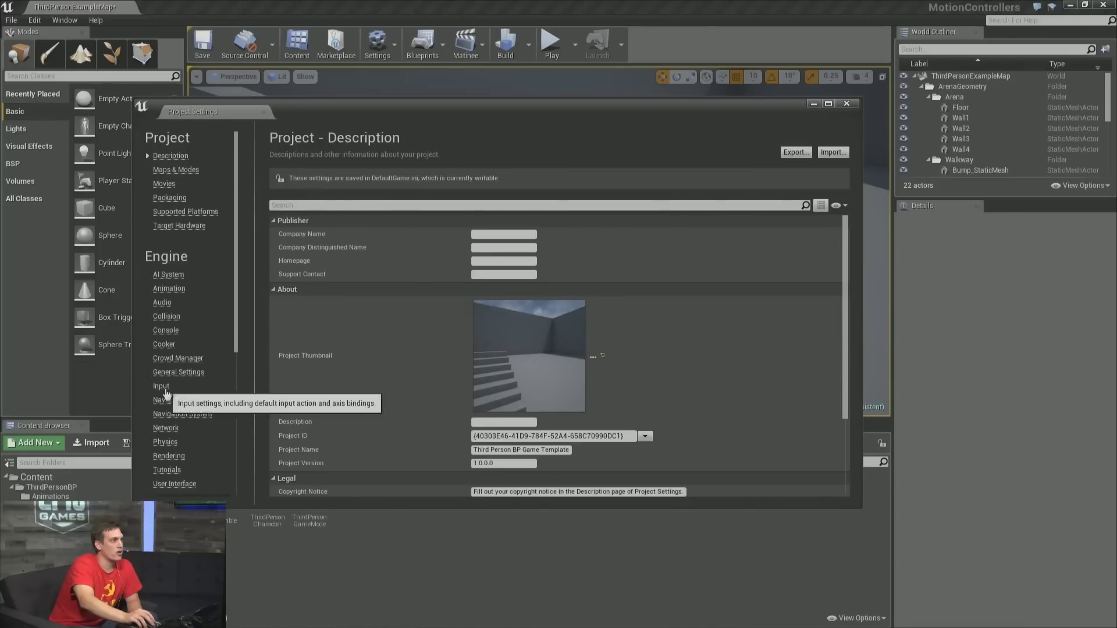
{"action": "left_click", "coordinate": [162, 386]}
{"action": "scroll", "coordinate": [372, 339], "scroll_direction": "down", "scroll_amount": 1}
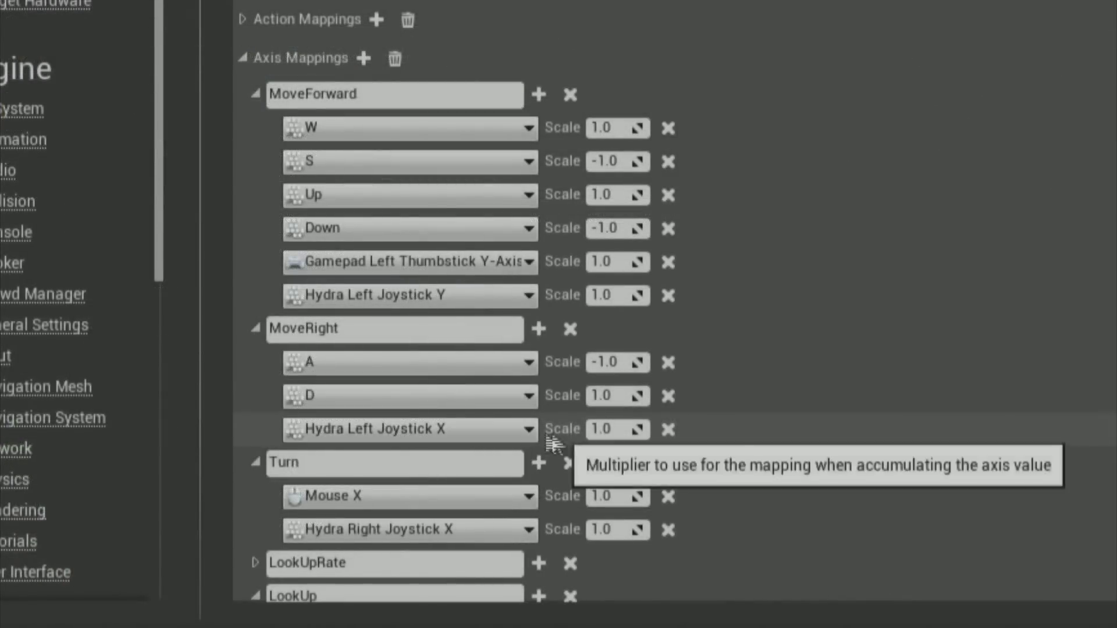
{"action": "scroll", "coordinate": [532, 457], "scroll_direction": "down", "scroll_amount": 3}
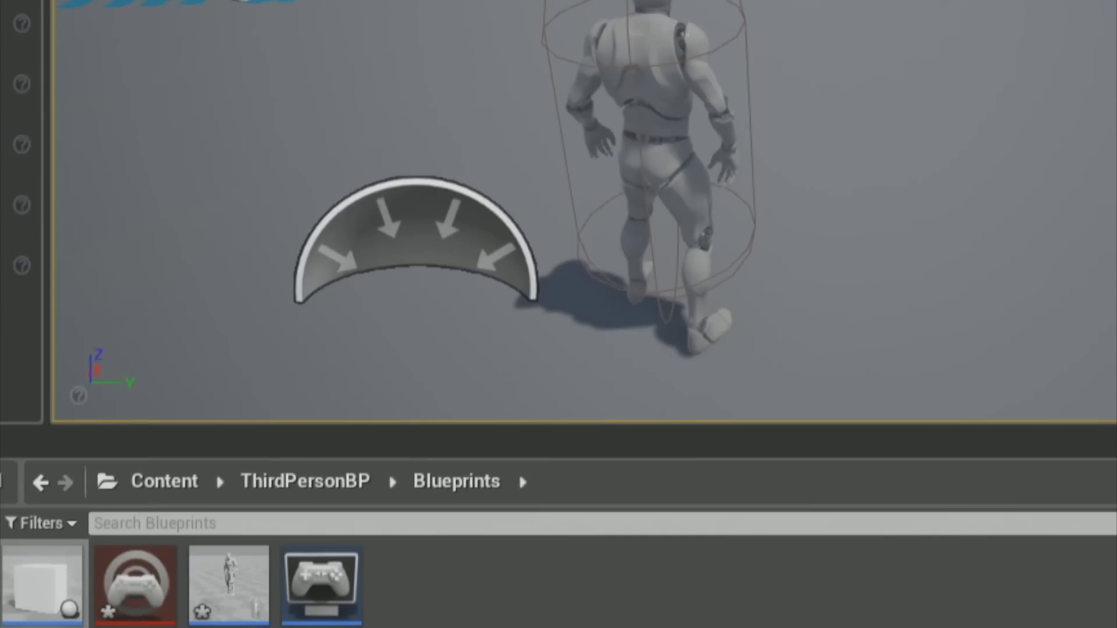
Play-test ThirdPersonExampleMap briefly with the Hydra controller and stop the session.
{"action": "left_click", "coordinate": [551, 56]}
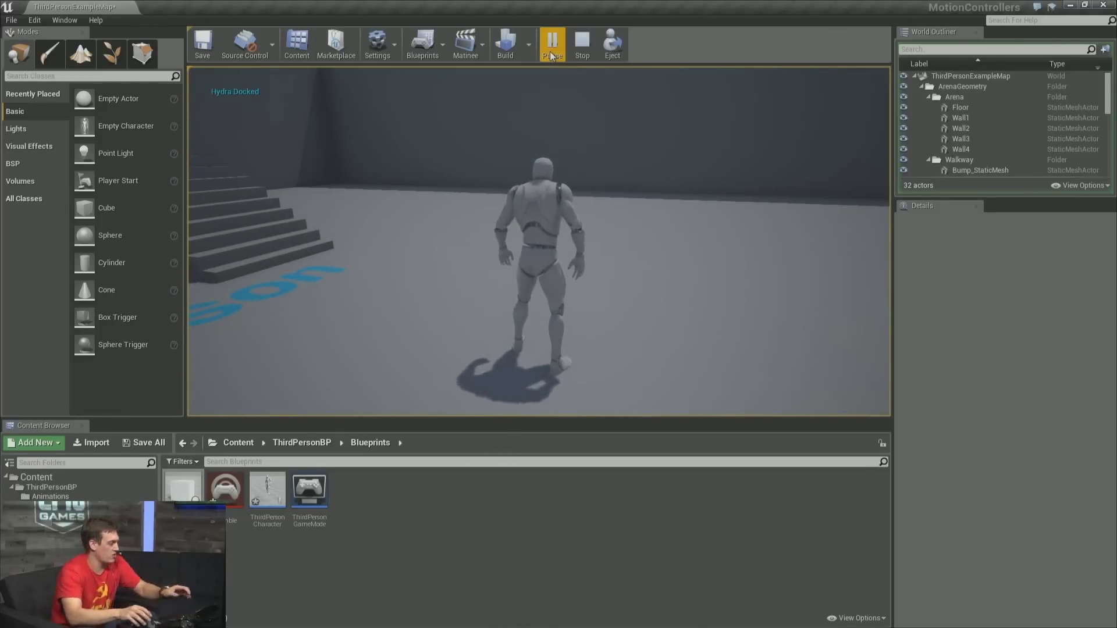
{"action": "key", "text": "Escape"}
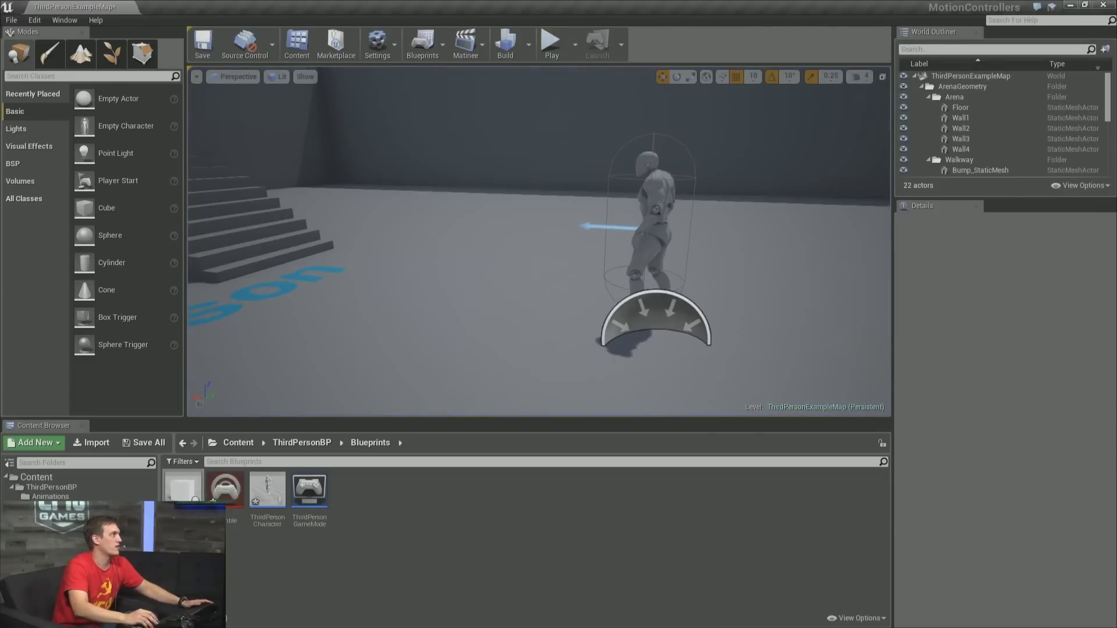
Narrow the Project Settings window, place it so the axis mappings sit beside the viewport, and start a play session.
{"action": "left_click_drag", "start_coordinate": [0, 180], "coordinate": [651, 146]}
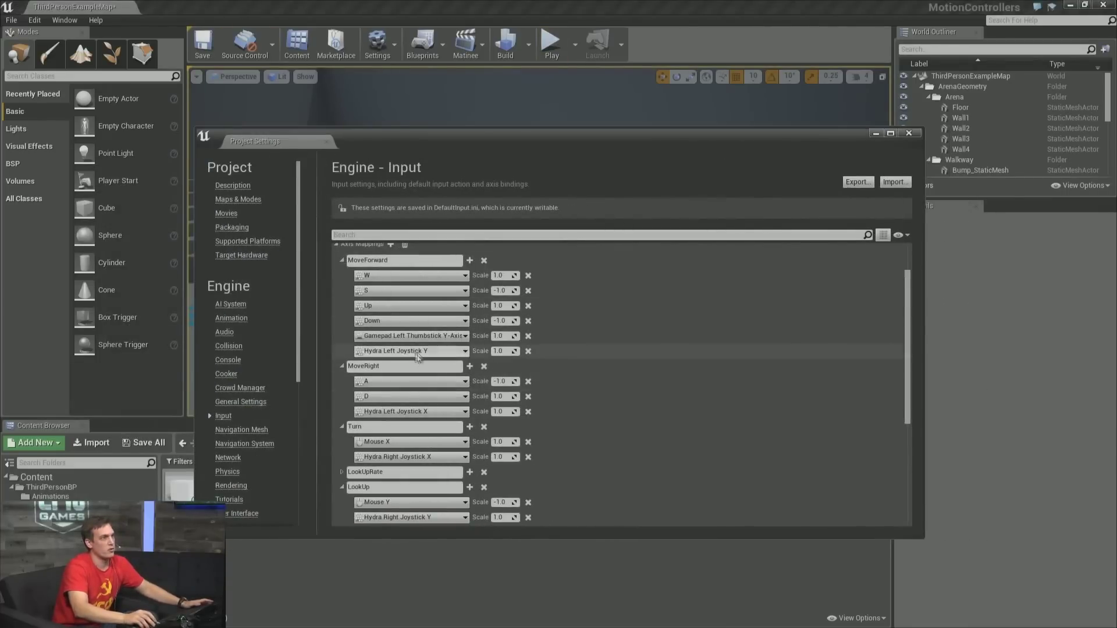
{"action": "left_click_drag", "start_coordinate": [545, 143], "coordinate": [162, 191]}
{"action": "right_click_drag", "start_coordinate": [553, 215], "coordinate": [527, 216]}
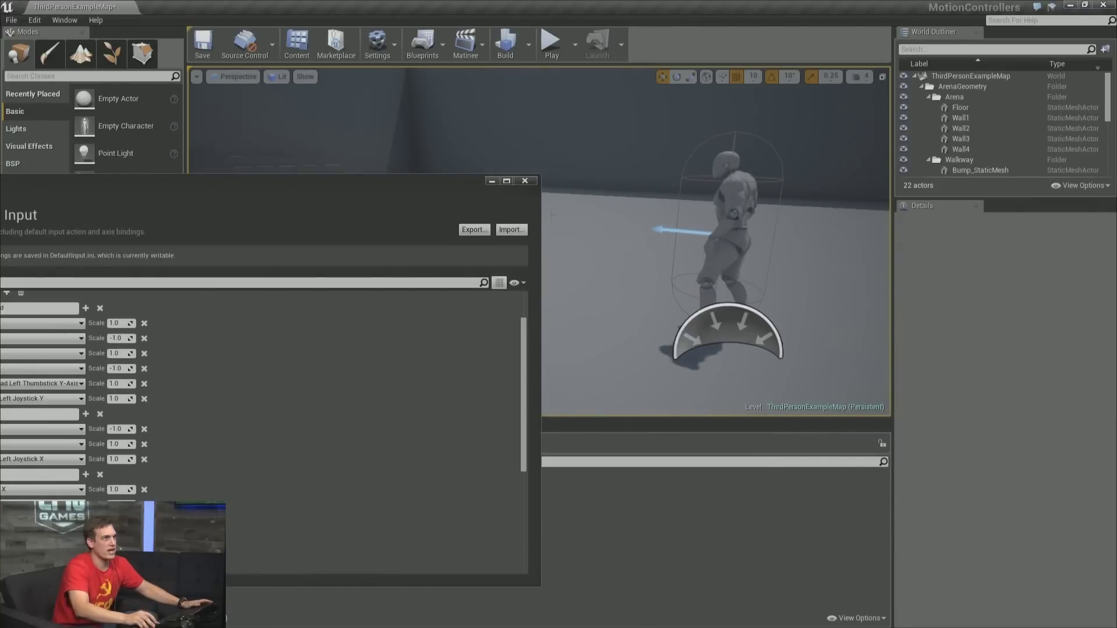
{"action": "left_click_drag", "start_coordinate": [540, 213], "coordinate": [227, 213]}
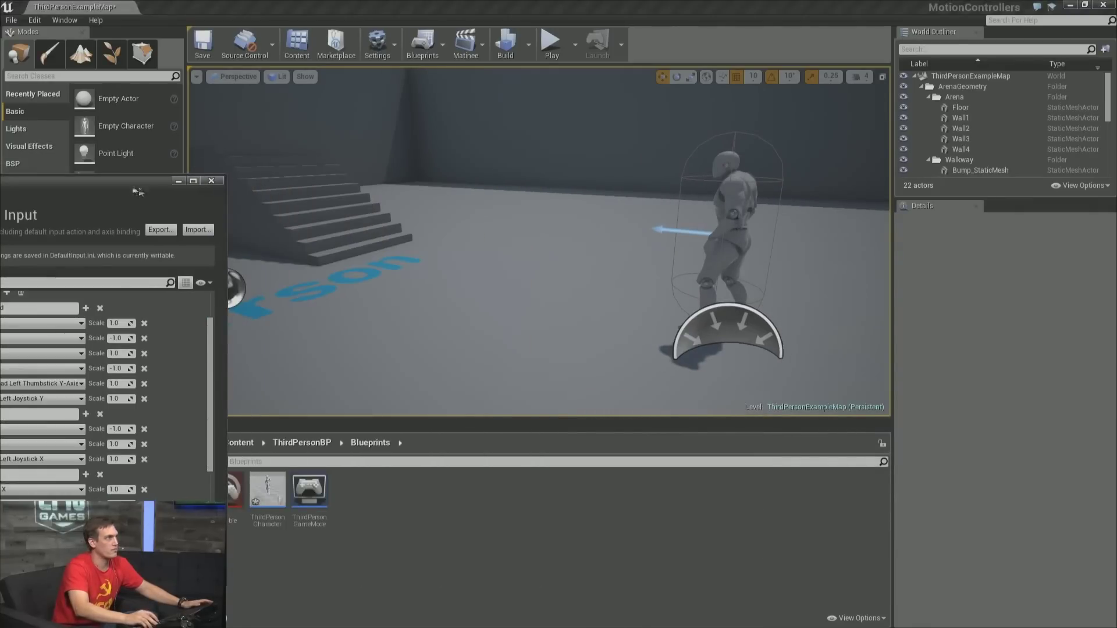
{"action": "left_click_drag", "start_coordinate": [98, 189], "coordinate": [180, 135]}
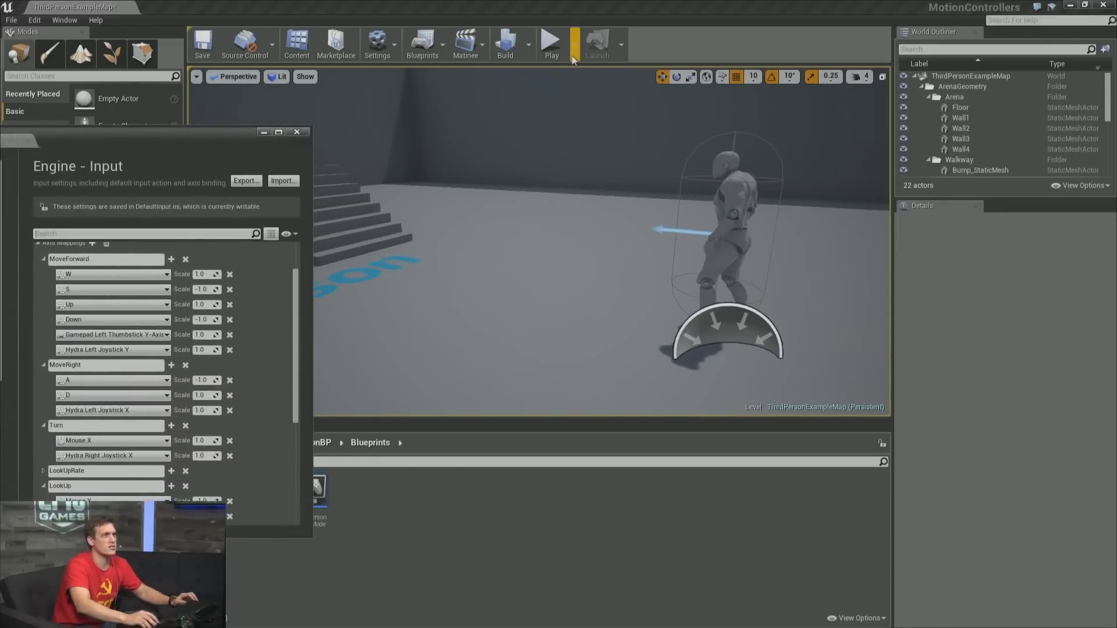
{"action": "left_click", "coordinate": [552, 47]}
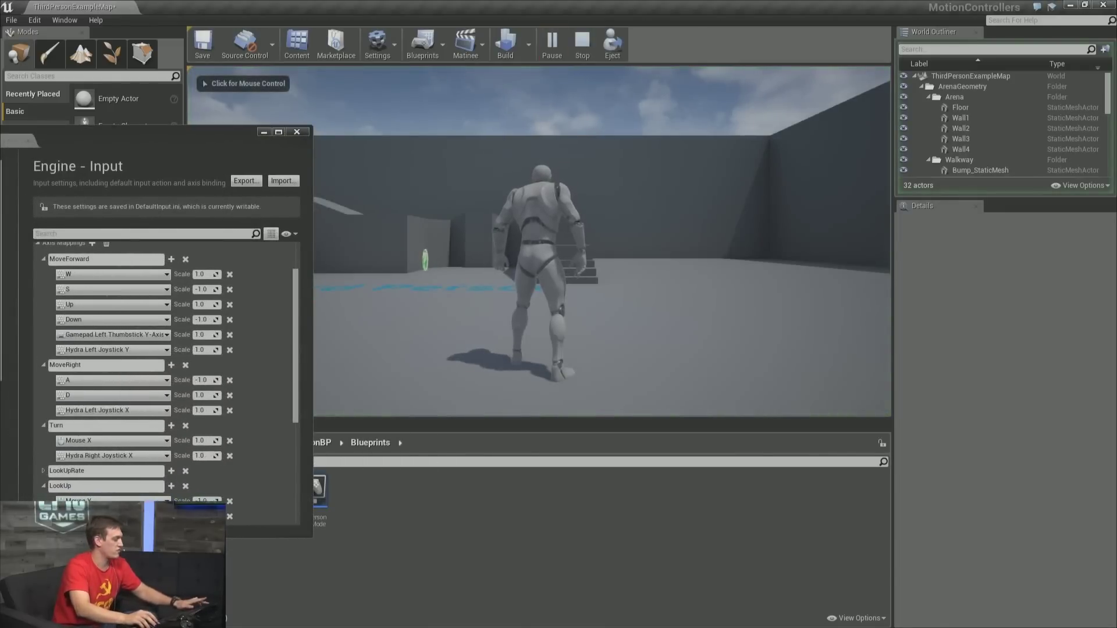
{"action": "left_click_drag", "start_coordinate": [181, 135], "coordinate": [166, 136]}
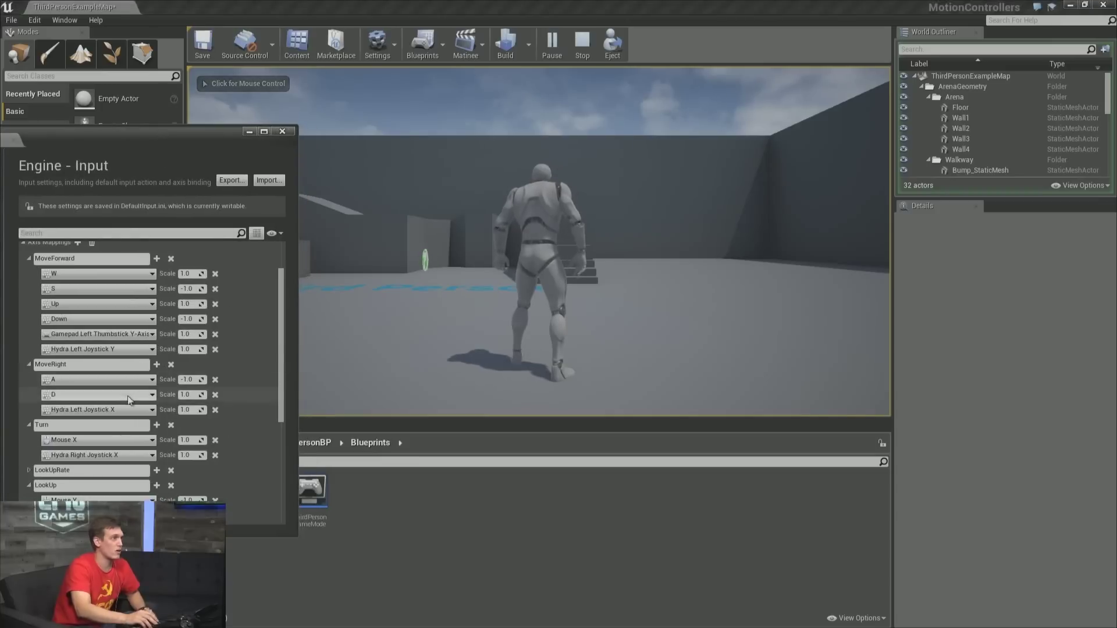
Rebind the Hydra entry of MoveRight to Hydra Left Joystick Y and return to the running play session to test it.
{"action": "left_click", "coordinate": [118, 410]}
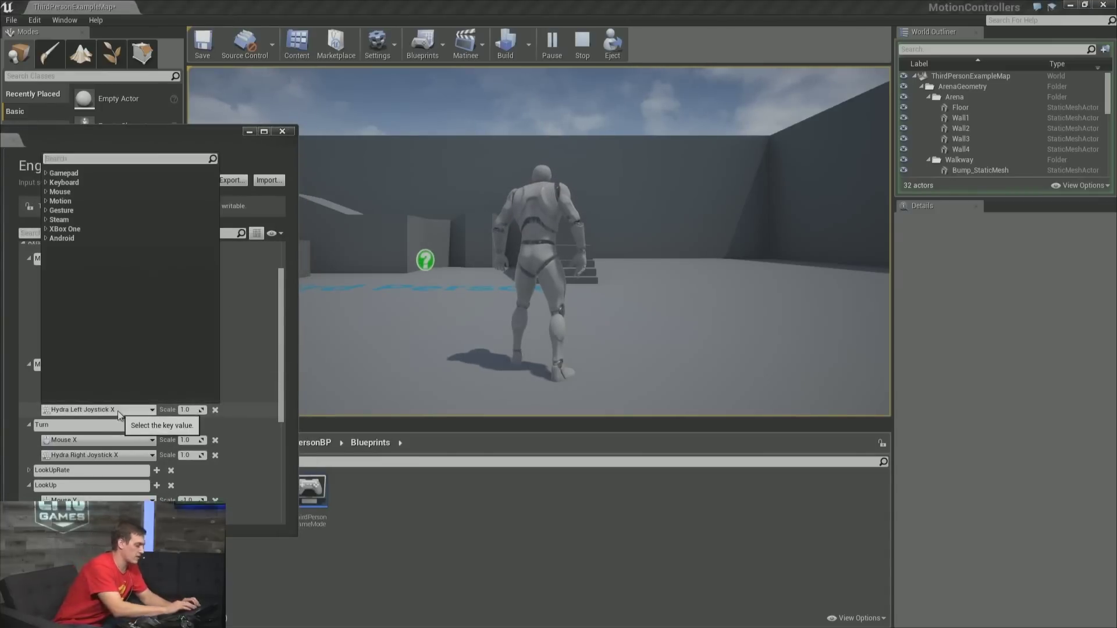
{"action": "type", "text": "hydra"}
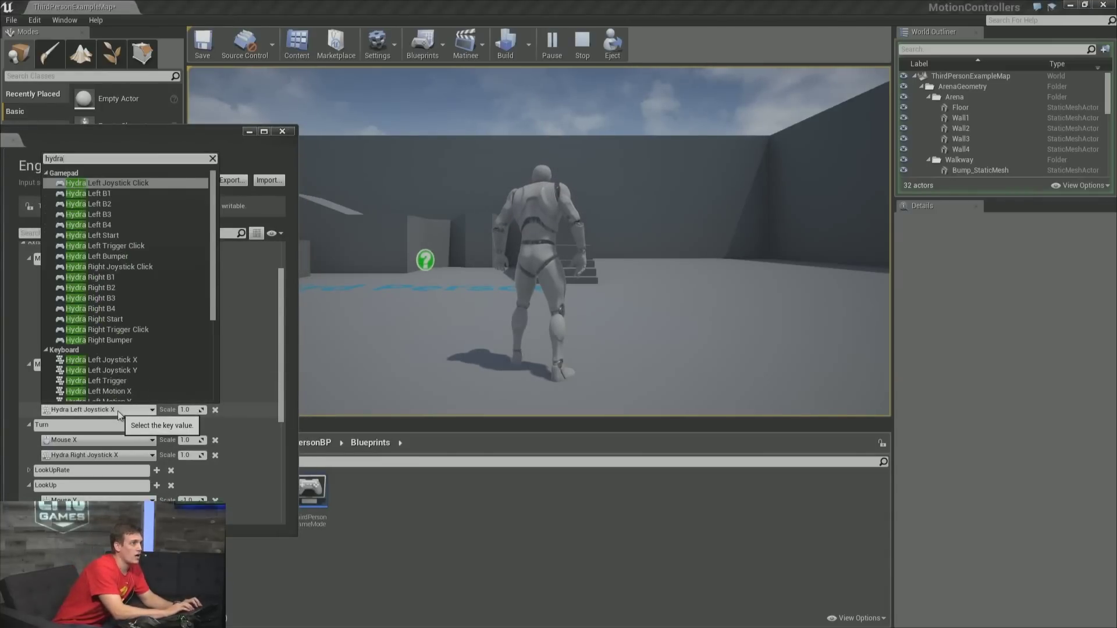
{"action": "type", "text": " left"}
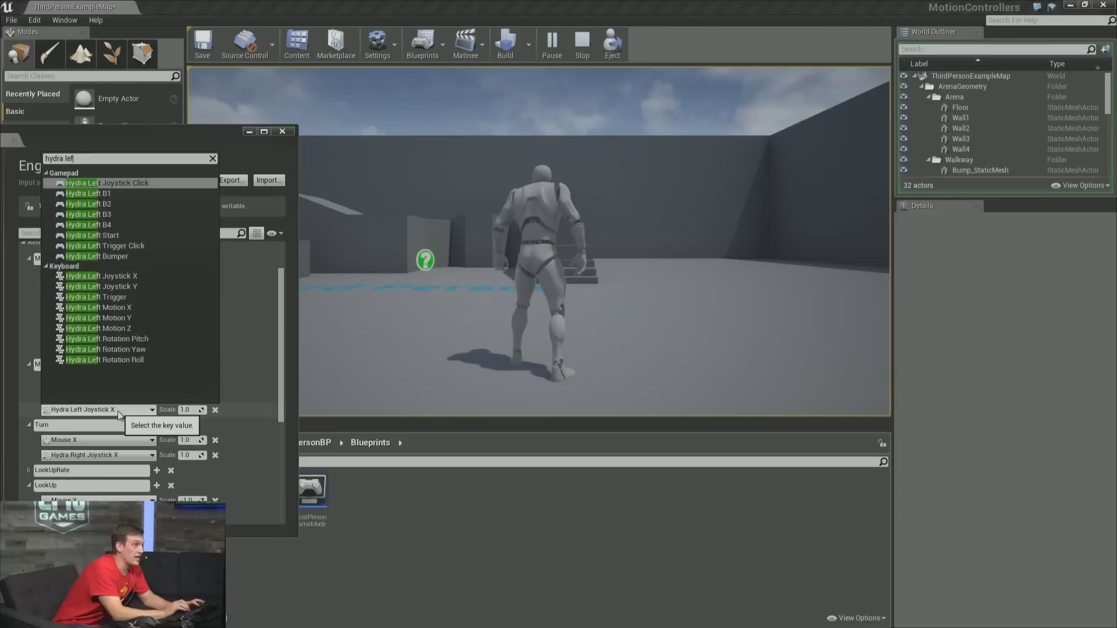
{"action": "left_click", "coordinate": [123, 286]}
{"action": "left_click", "coordinate": [386, 338]}
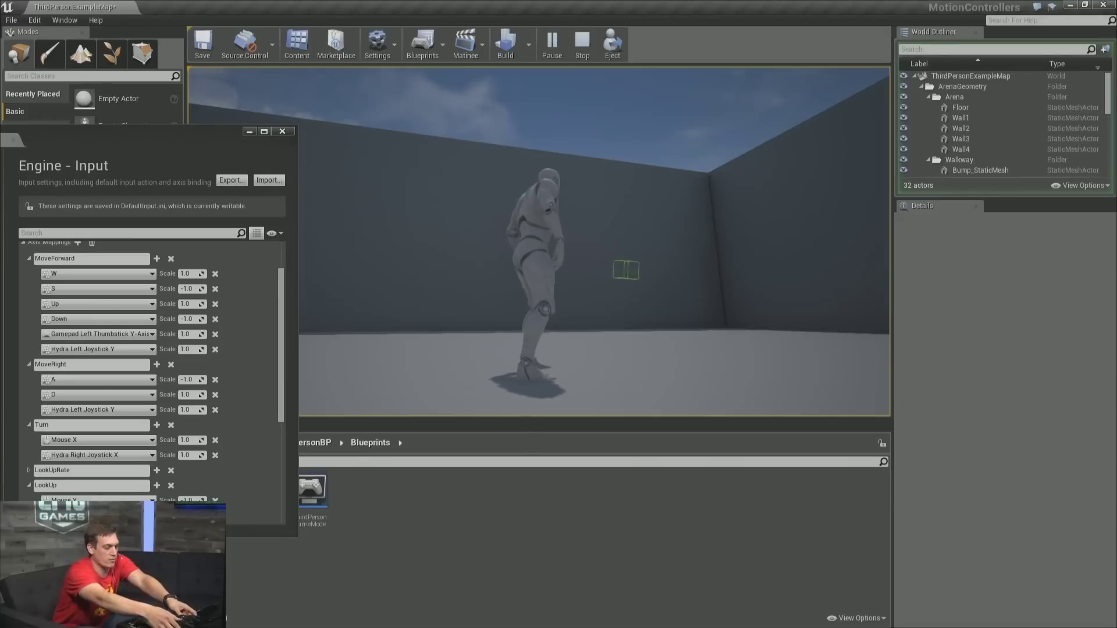
Rebind the Hydra entry of MoveForward to Hydra Left Joystick X and release the mouse from the play session.
{"action": "key", "text": "shift+F1"}
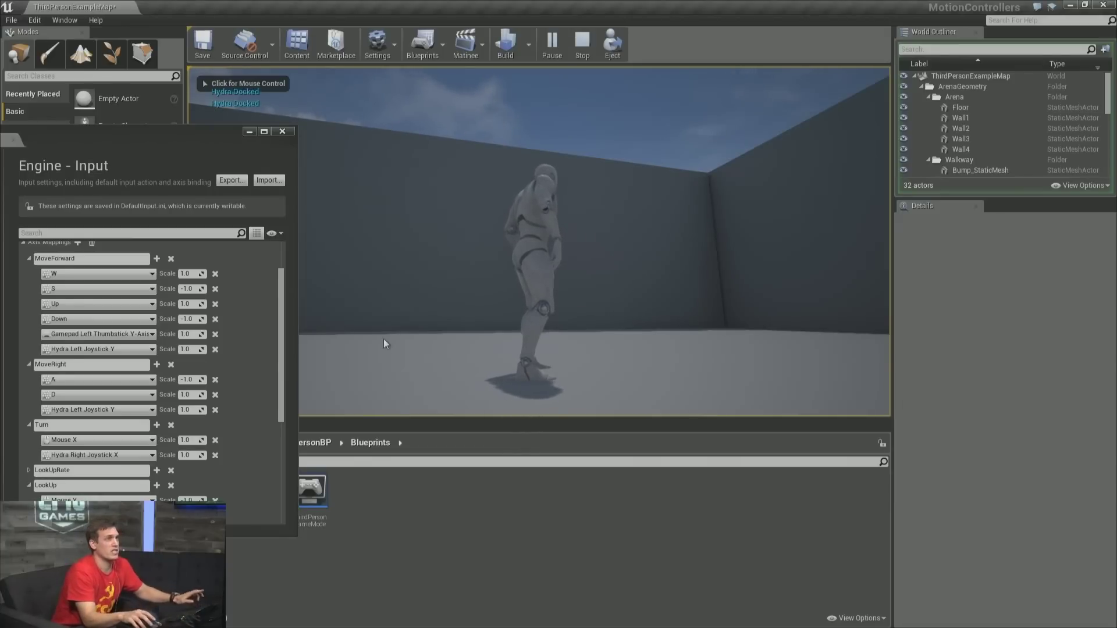
{"action": "left_click", "coordinate": [125, 352]}
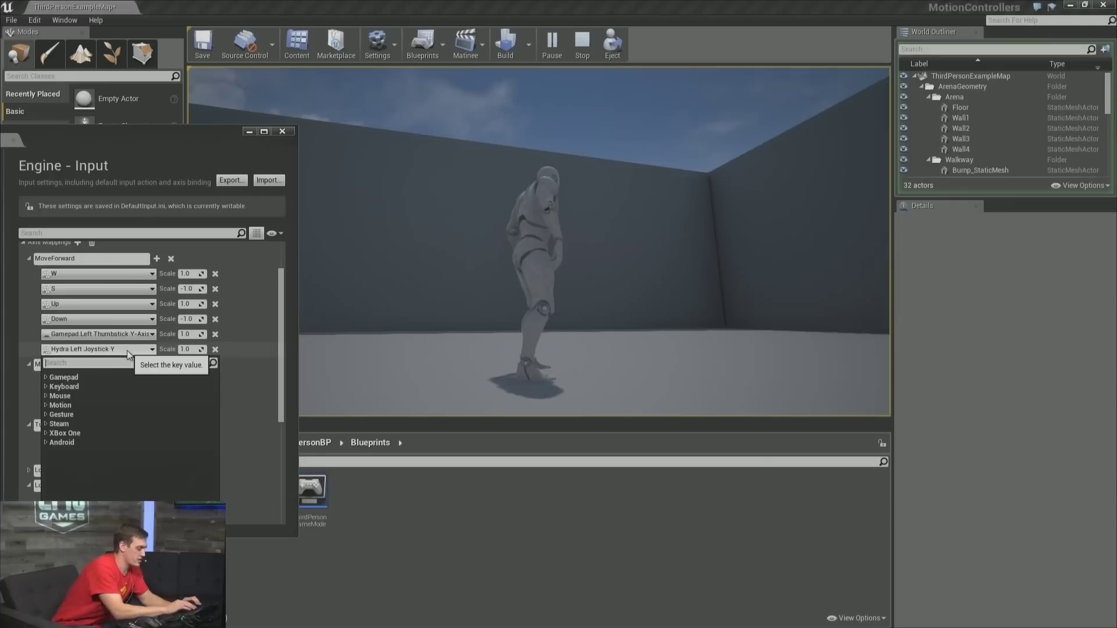
{"action": "type", "text": "hydra left"}
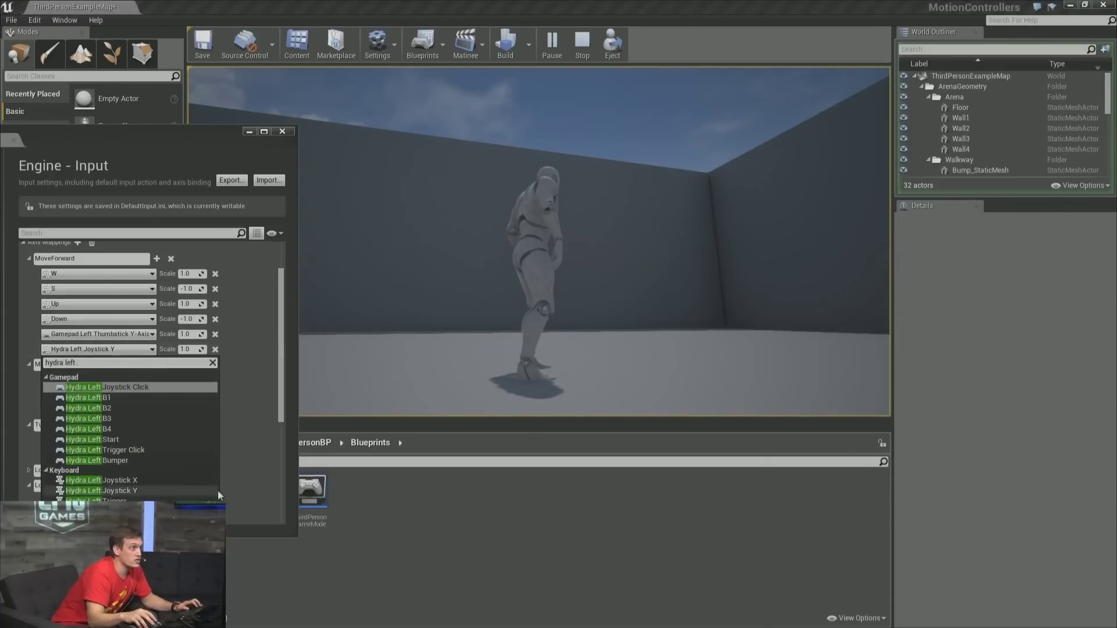
{"action": "left_click", "coordinate": [163, 484]}
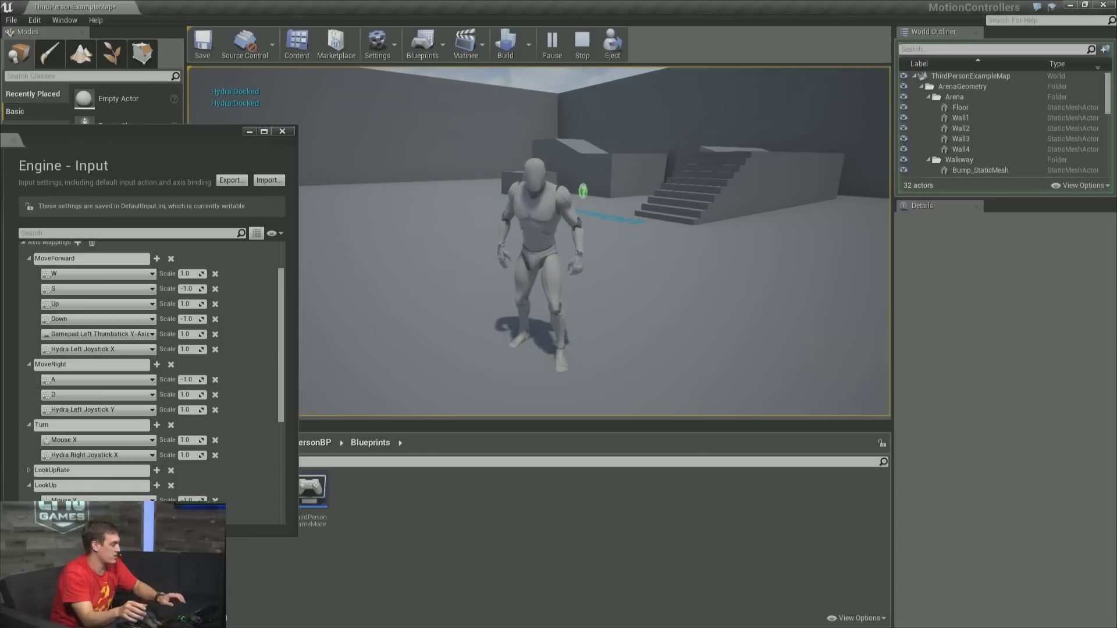
{"action": "key", "text": "shift+F1"}
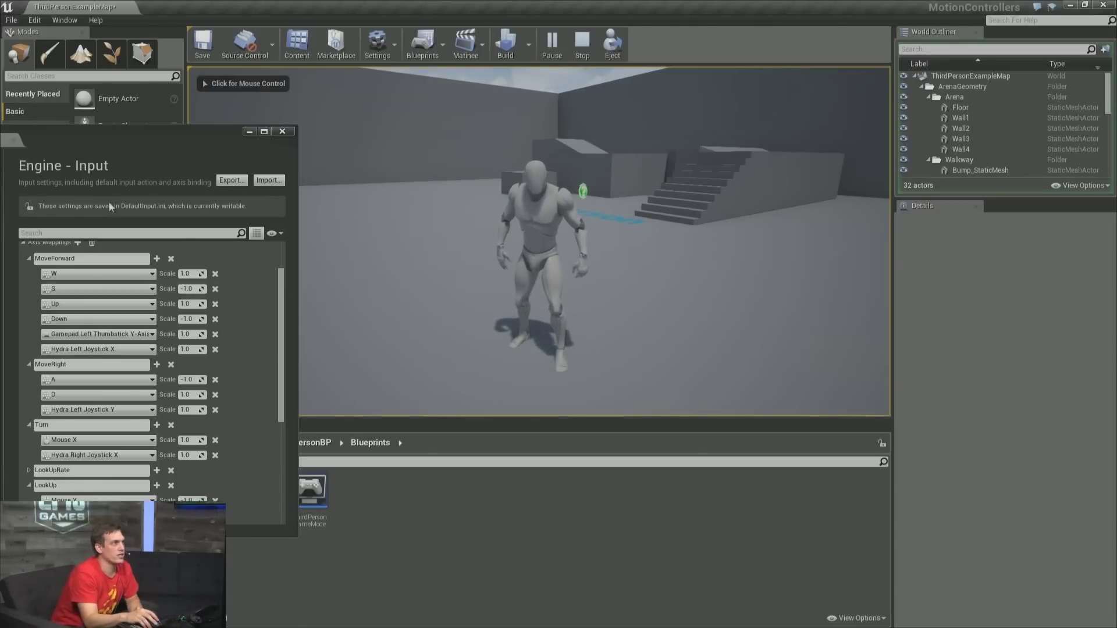
Search the available actions for "hydra" in an empty area of the ThirdPersonCharacter event graph.
{"action": "scroll", "coordinate": [217, 459], "scroll_direction": "down", "scroll_amount": 3}
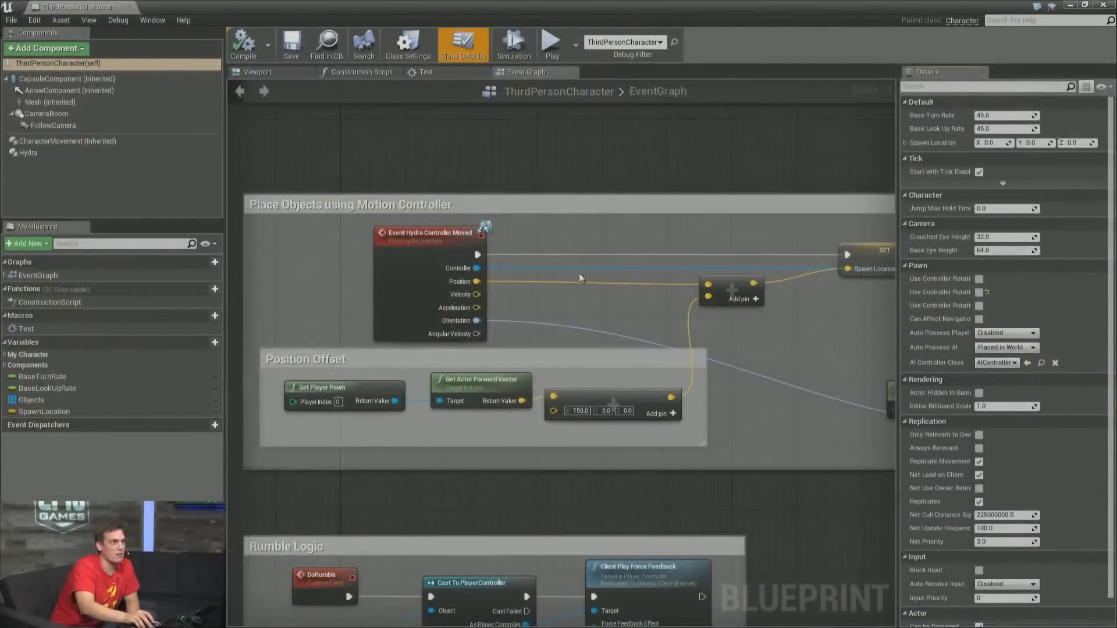
{"action": "right_click_drag", "start_coordinate": [580, 278], "coordinate": [477, 529]}
{"action": "scroll", "coordinate": [496, 282], "scroll_direction": "down", "scroll_amount": 3}
{"action": "right_click_drag", "start_coordinate": [517, 142], "coordinate": [514, 364]}
{"action": "right_click_drag", "start_coordinate": [634, 167], "coordinate": [413, 248]}
{"action": "right_click_drag", "start_coordinate": [444, 206], "coordinate": [422, 257]}
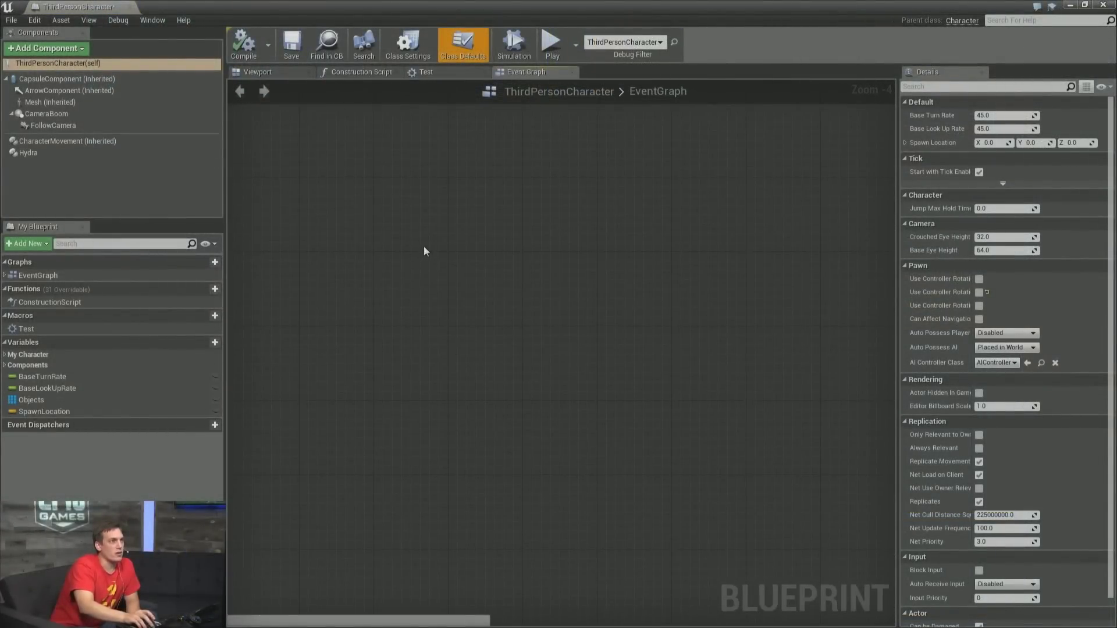
{"action": "right_click", "coordinate": [424, 251]}
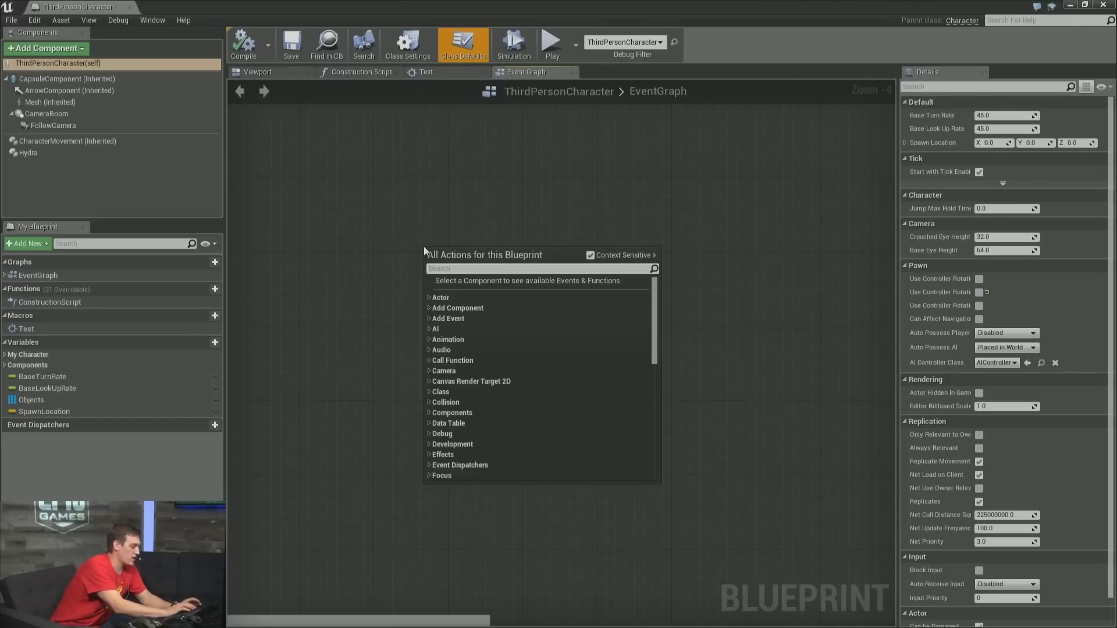
{"action": "type", "text": "hydra"}
{"action": "key", "text": "Down"}
{"action": "key", "text": "Down"}
{"action": "key", "text": "Down"}
{"action": "key", "text": "Down"}
{"action": "key", "text": "Down"}
{"action": "key", "text": "Down"}
{"action": "key", "text": "Down"}
{"action": "key", "text": "Down"}
{"action": "key", "text": "Down"}
{"action": "key", "text": "Down"}
{"action": "key", "text": "Down"}
{"action": "key", "text": "Down"}
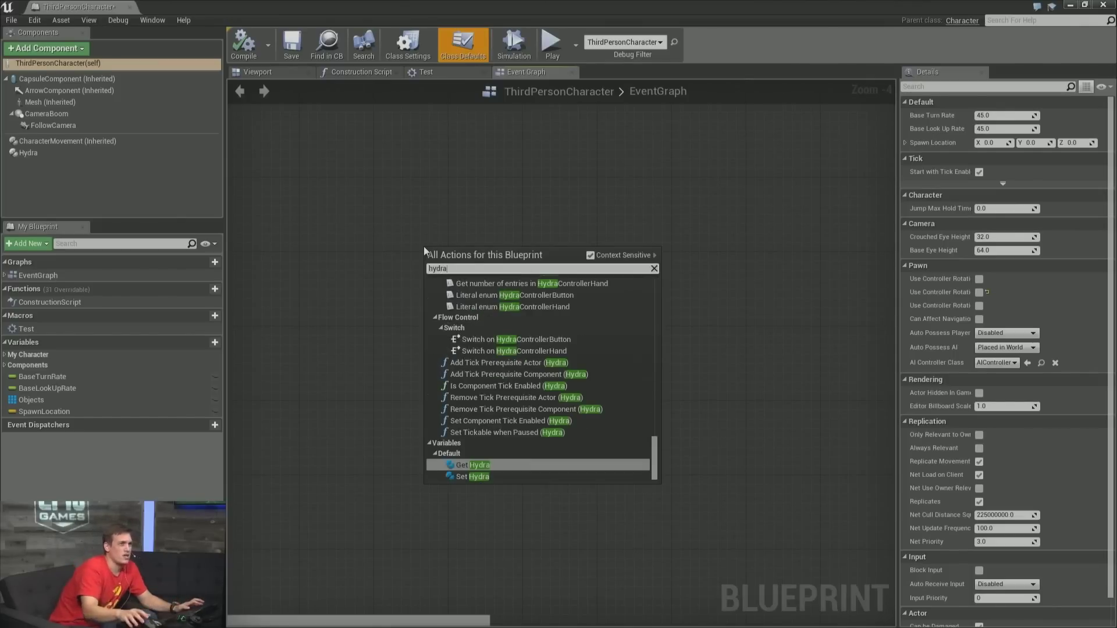
Examine the Hydra input values, gamepad events, functions and interface events in the action list.
{"action": "scroll", "coordinate": [584, 401], "scroll_direction": "up", "scroll_amount": 10}
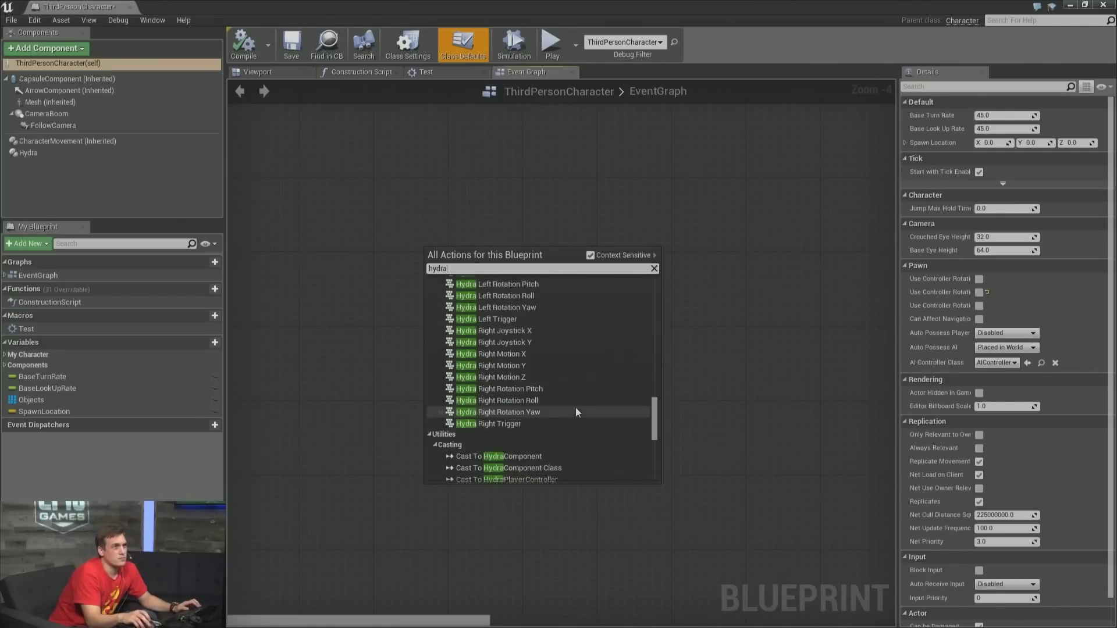
{"action": "scroll", "coordinate": [575, 410], "scroll_direction": "up", "scroll_amount": 5}
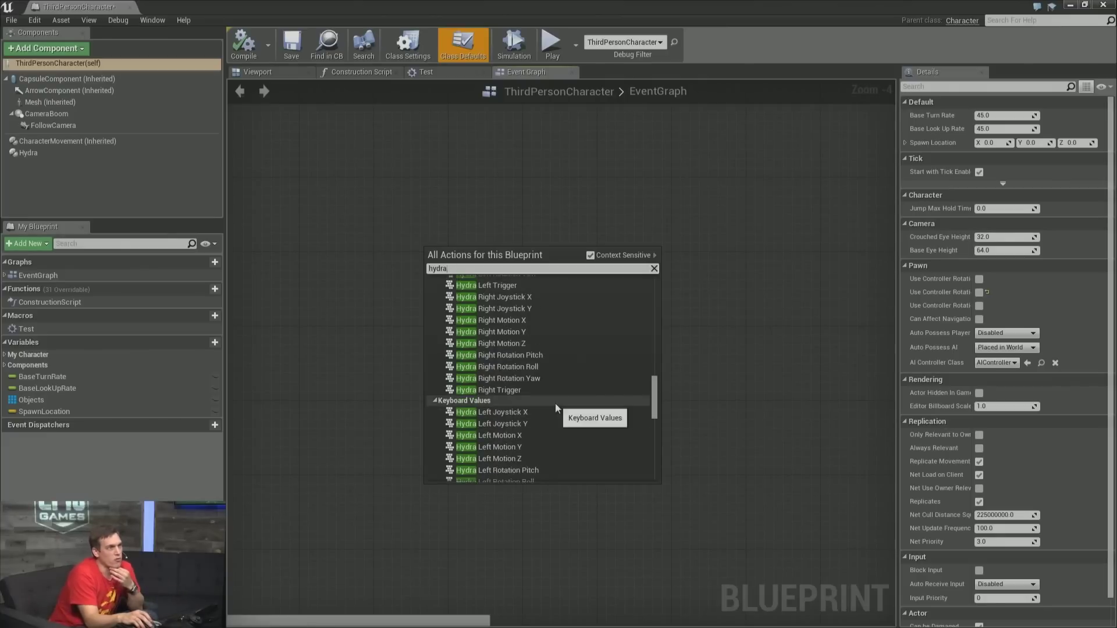
{"action": "scroll", "coordinate": [555, 403], "scroll_direction": "up", "scroll_amount": 5}
{"action": "scroll", "coordinate": [545, 377], "scroll_direction": "up", "scroll_amount": 15}
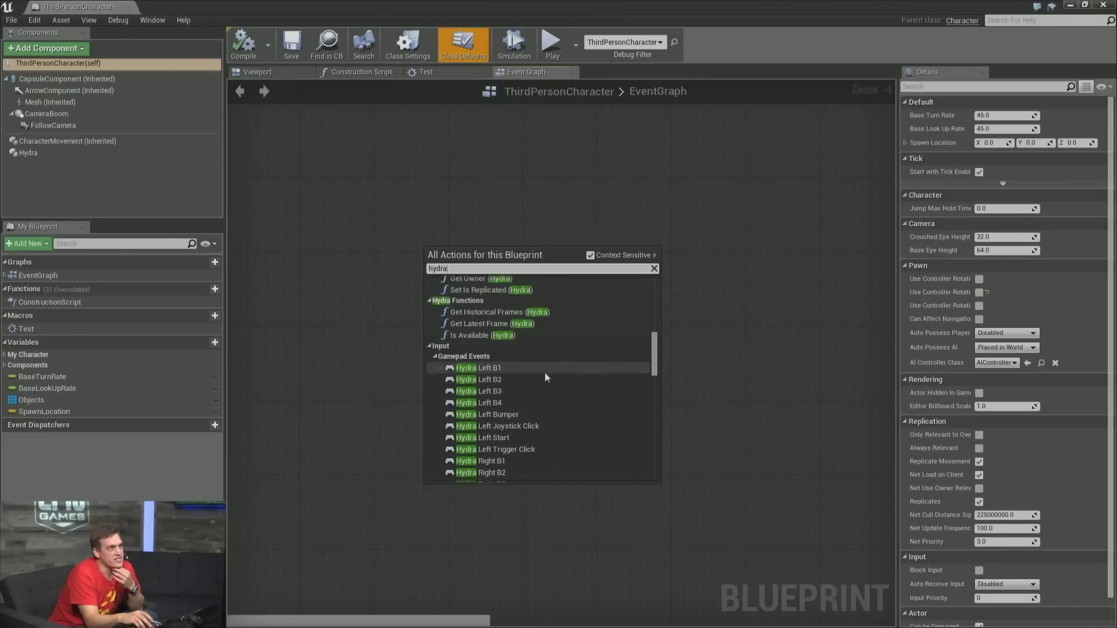
{"action": "scroll", "coordinate": [546, 375], "scroll_direction": "up", "scroll_amount": 13}
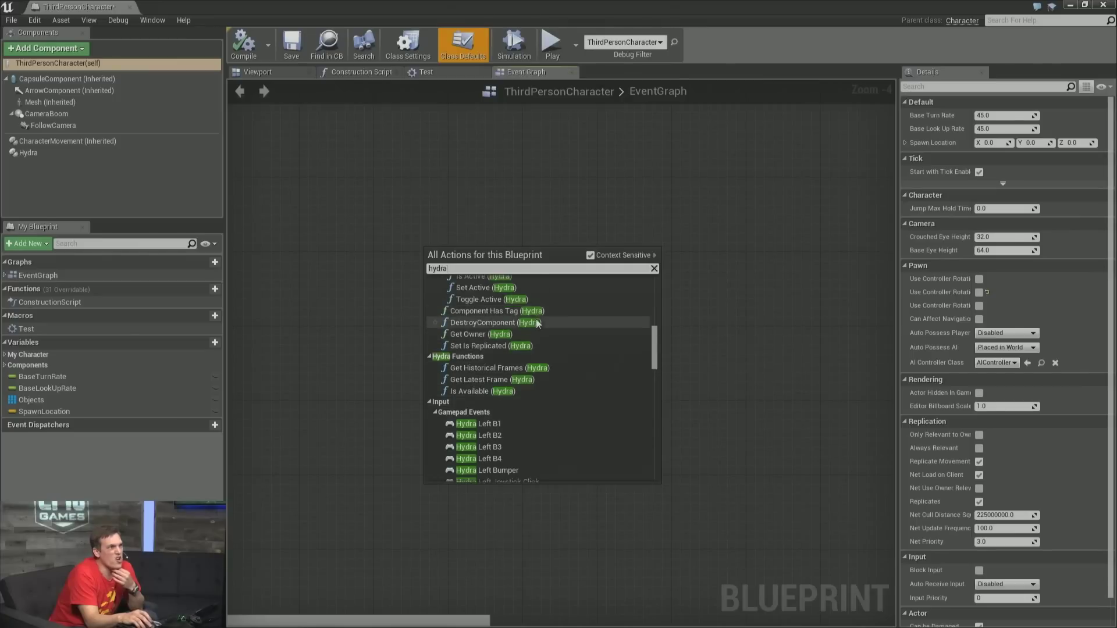
{"action": "scroll", "coordinate": [537, 324], "scroll_direction": "up", "scroll_amount": 5}
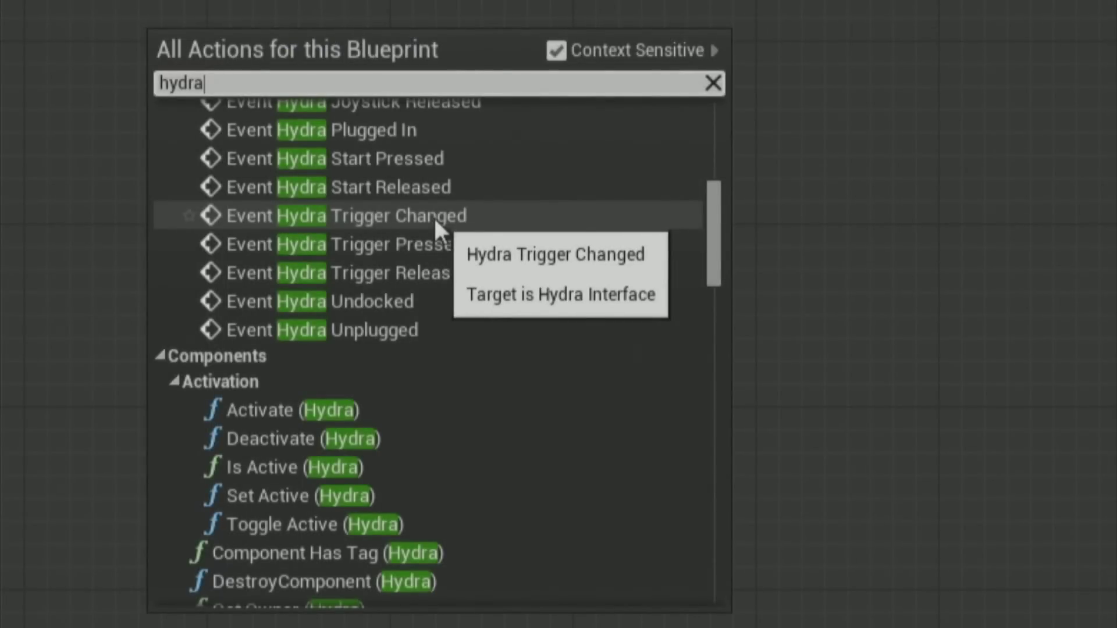
{"action": "scroll", "coordinate": [434, 216], "scroll_direction": "up", "scroll_amount": 1}
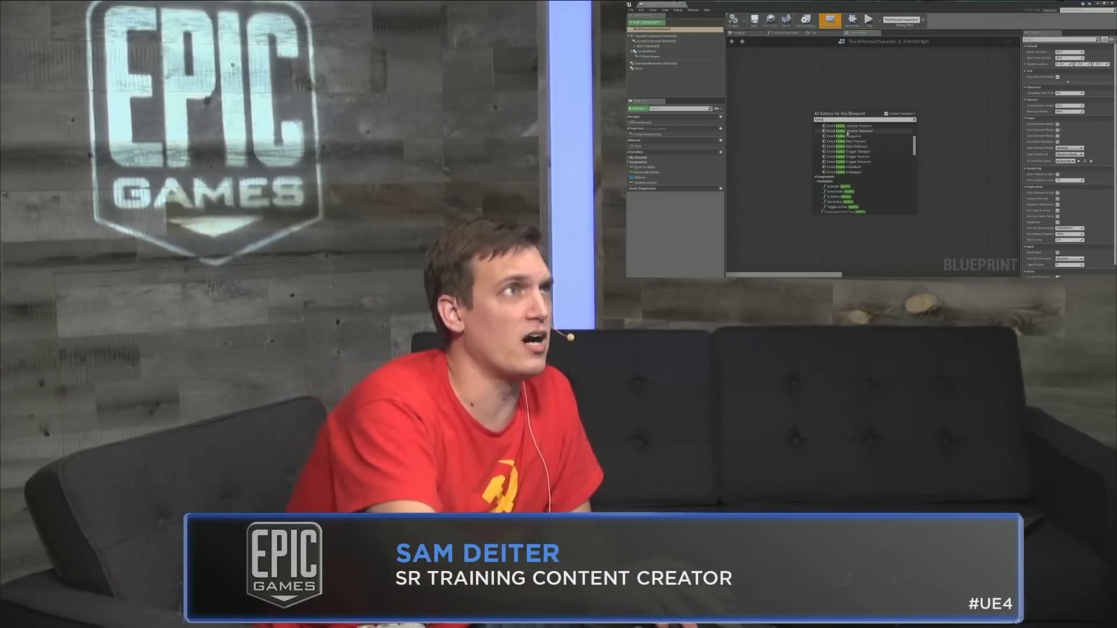
Restore the ThirdPersonCharacter editor to a smaller window and switch to the SteamVRPawn blueprint's event graph in the other Unreal Editor project.
{"action": "left_click", "coordinate": [812, 4]}
{"action": "double_click", "coordinate": [813, 3]}
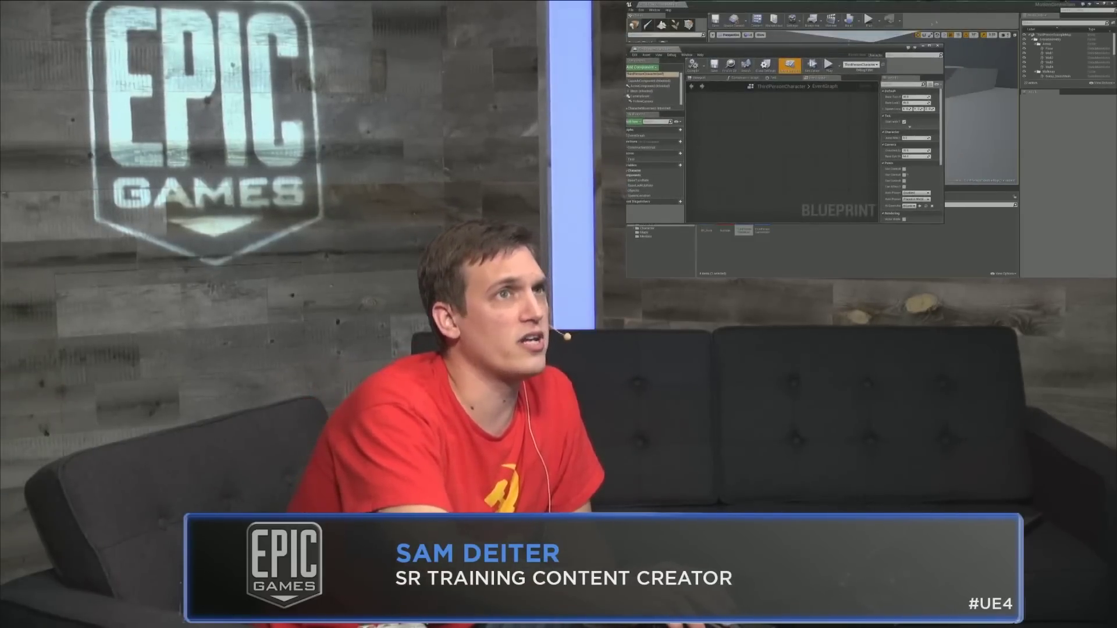
{"action": "left_click", "coordinate": [1099, 3]}
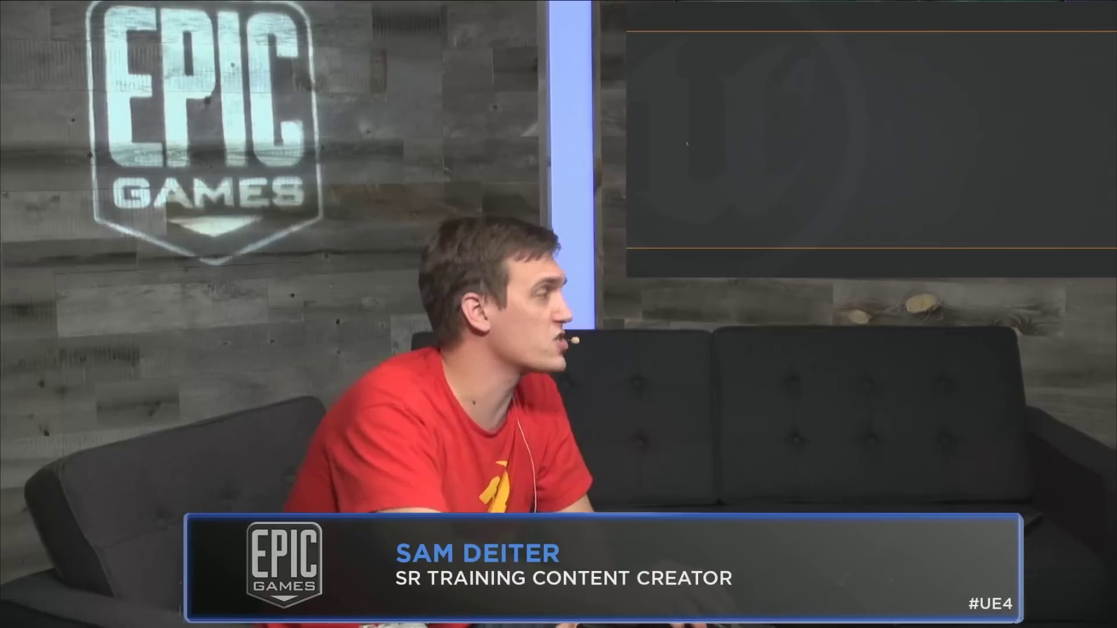
{"action": "key", "text": "alt+Tab"}
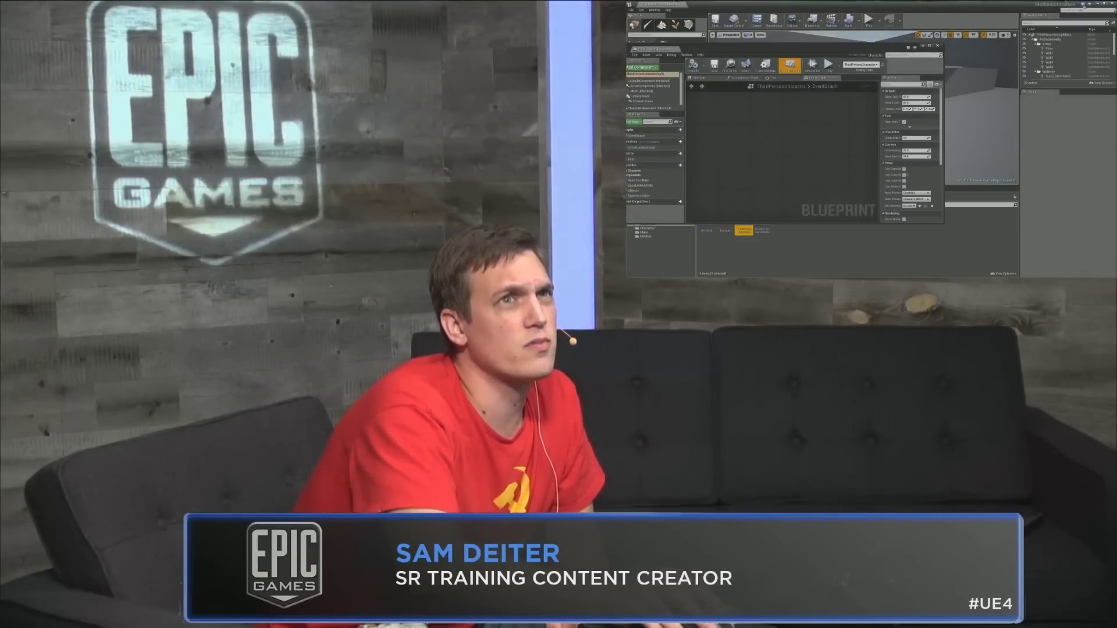
{"action": "key", "text": "alt+Tab"}
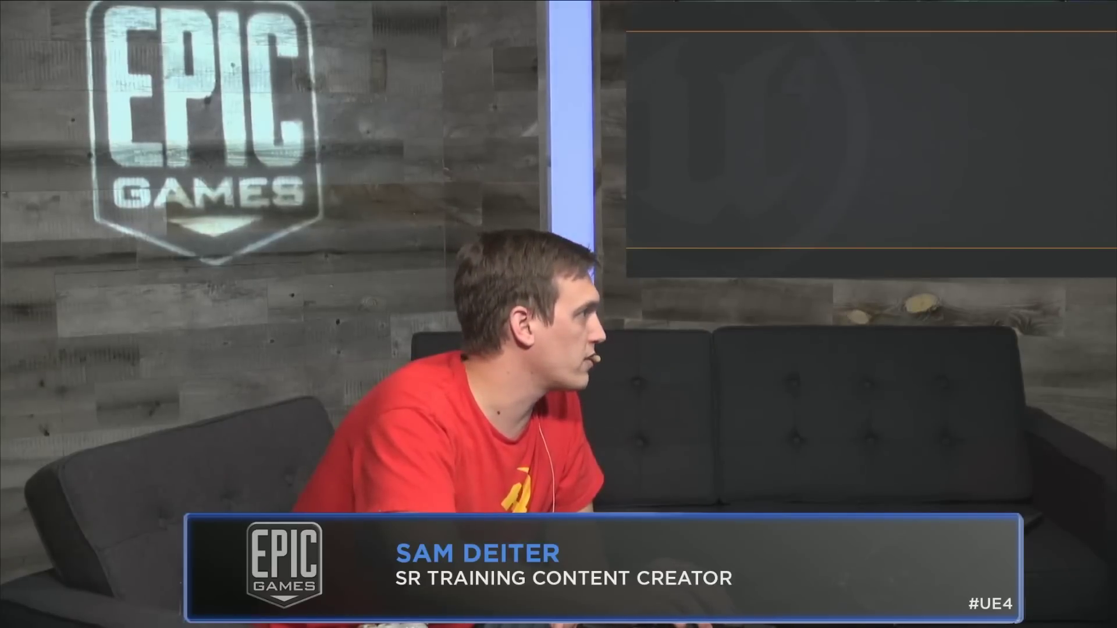
{"action": "key", "text": "alt+Tab"}
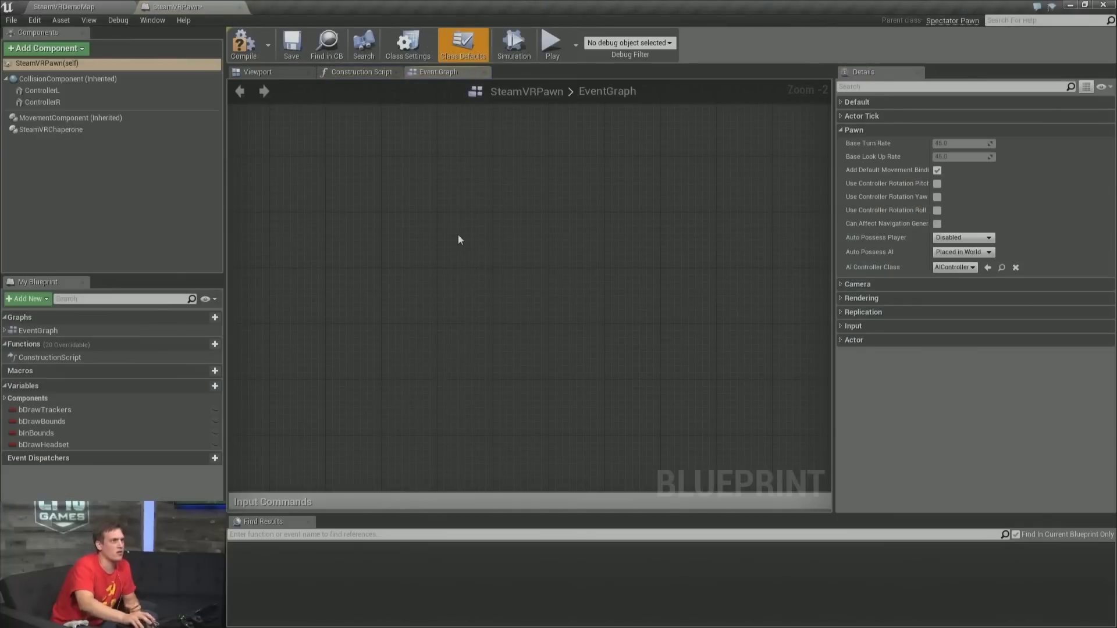
Search SteamVRPawn's available graph actions for "motion", examine the MotionController input events and component entries, and dismiss the list.
{"action": "right_click", "coordinate": [460, 240]}
{"action": "type", "text": "motion"}
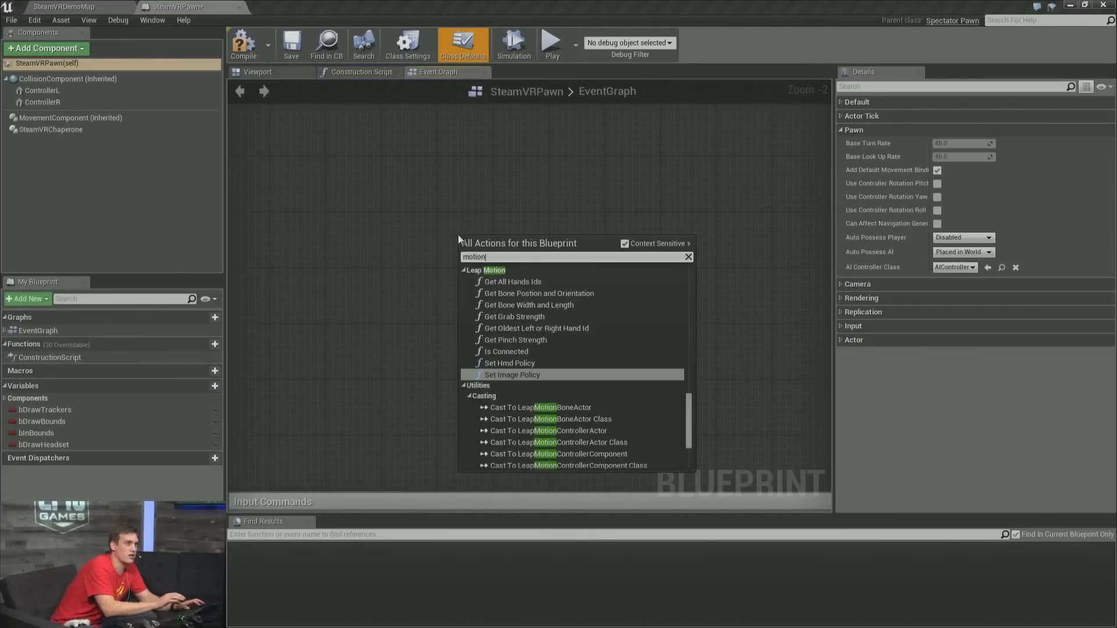
{"action": "scroll", "coordinate": [528, 344], "scroll_direction": "up", "scroll_amount": 5}
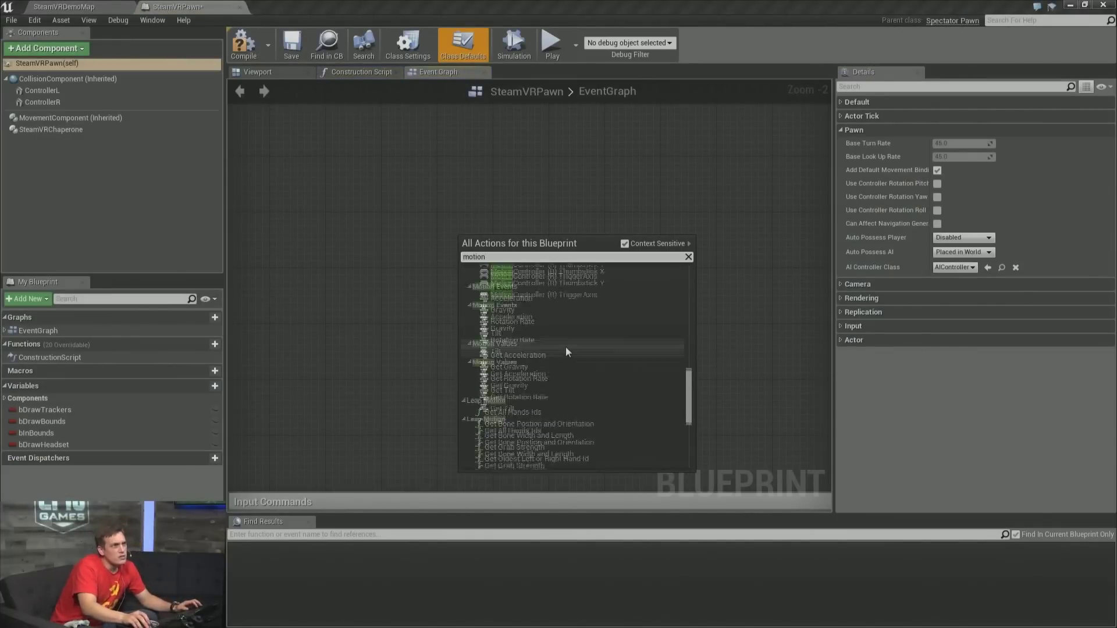
{"action": "scroll", "coordinate": [570, 300], "scroll_direction": "up", "scroll_amount": 5}
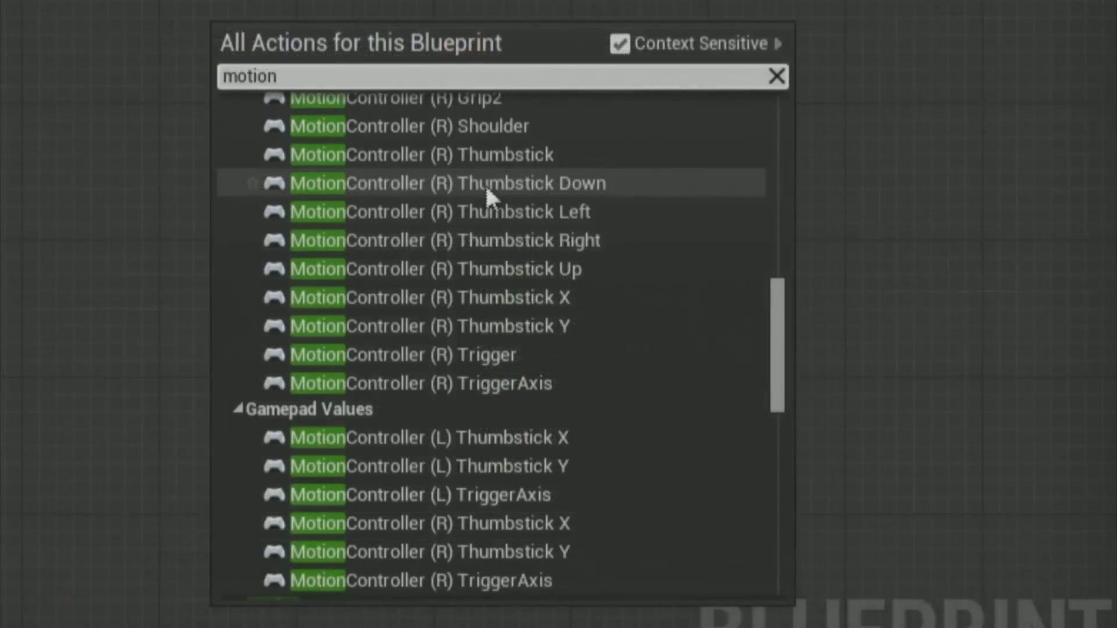
{"action": "scroll", "coordinate": [585, 321], "scroll_direction": "up", "scroll_amount": 1}
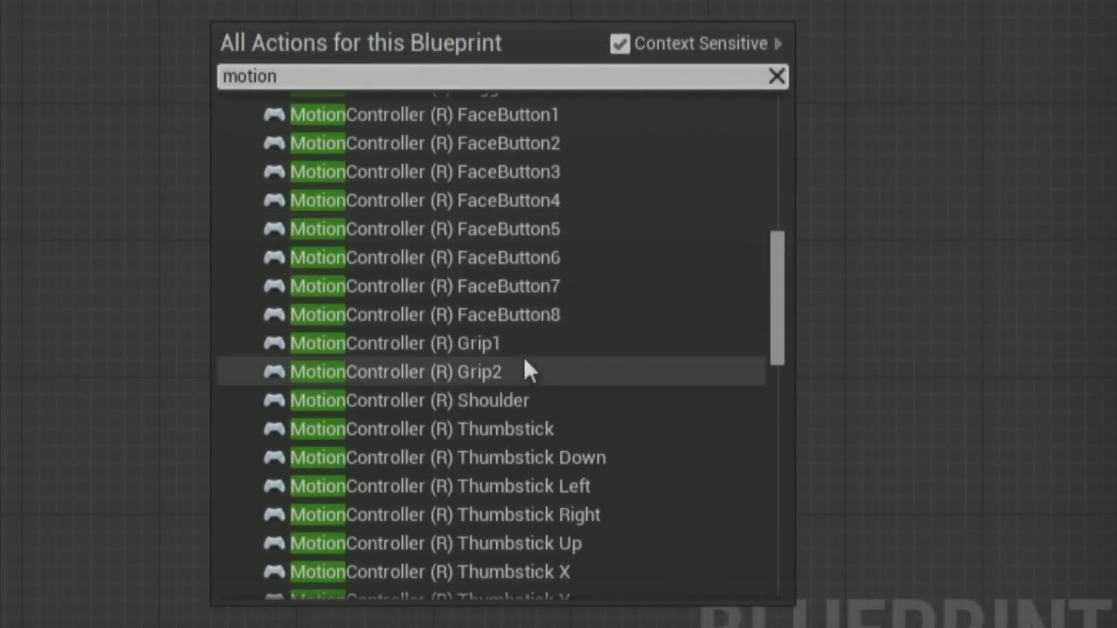
{"action": "scroll", "coordinate": [541, 379], "scroll_direction": "down", "scroll_amount": 3}
{"action": "scroll", "coordinate": [539, 384], "scroll_direction": "up", "scroll_amount": 12}
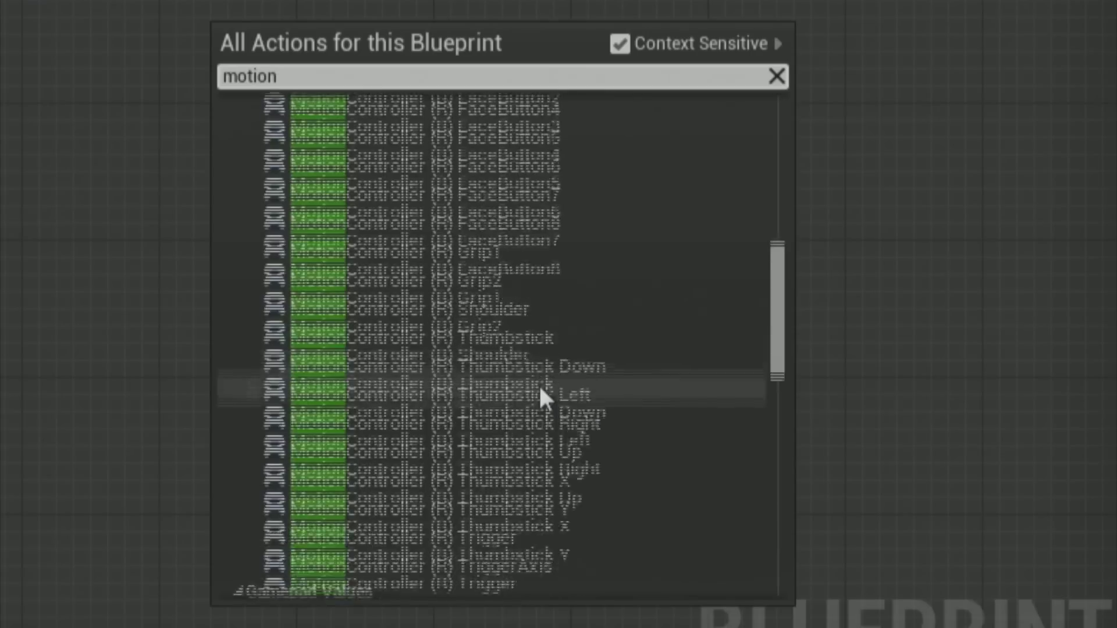
{"action": "scroll", "coordinate": [543, 262], "scroll_direction": "up", "scroll_amount": 5}
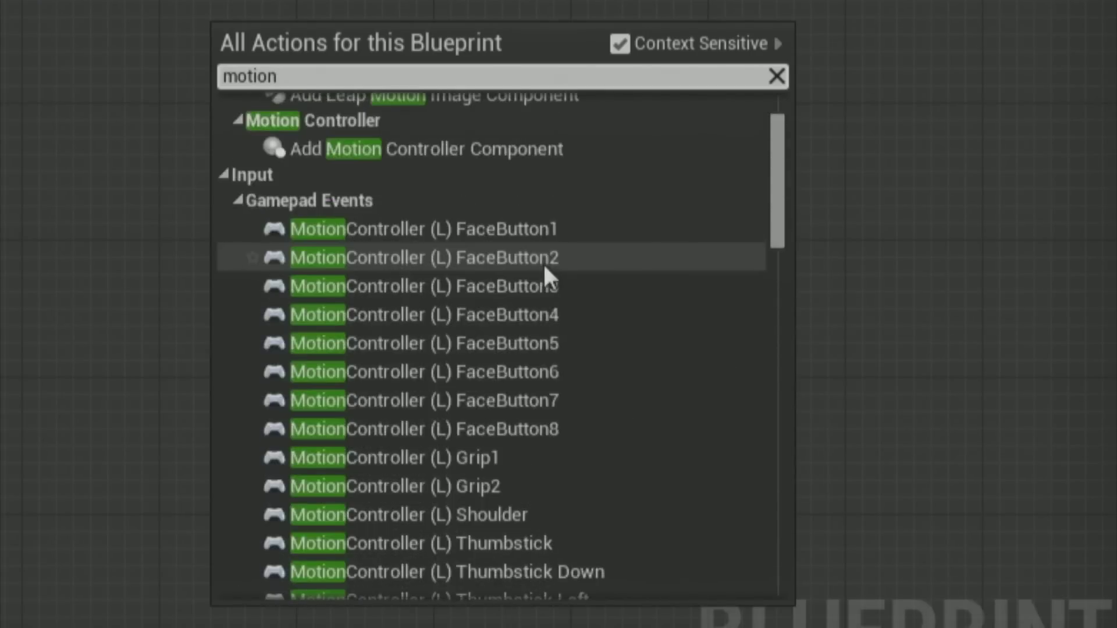
{"action": "scroll", "coordinate": [539, 358], "scroll_direction": "up", "scroll_amount": 1}
{"action": "scroll", "coordinate": [539, 357], "scroll_direction": "up", "scroll_amount": 2}
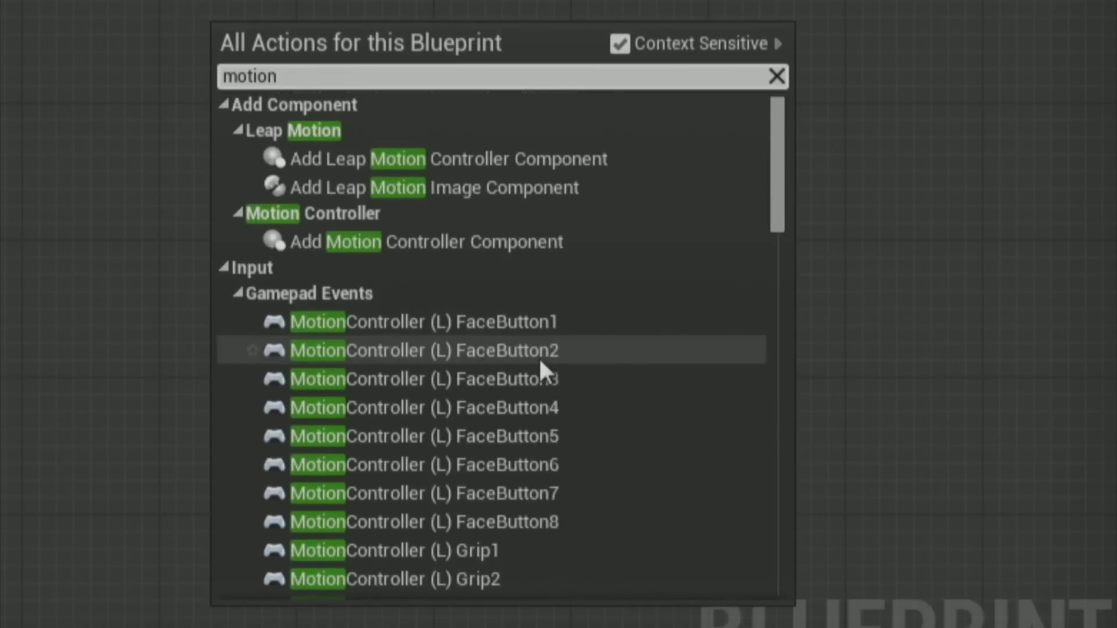
{"action": "scroll", "coordinate": [547, 361], "scroll_direction": "down", "scroll_amount": 6}
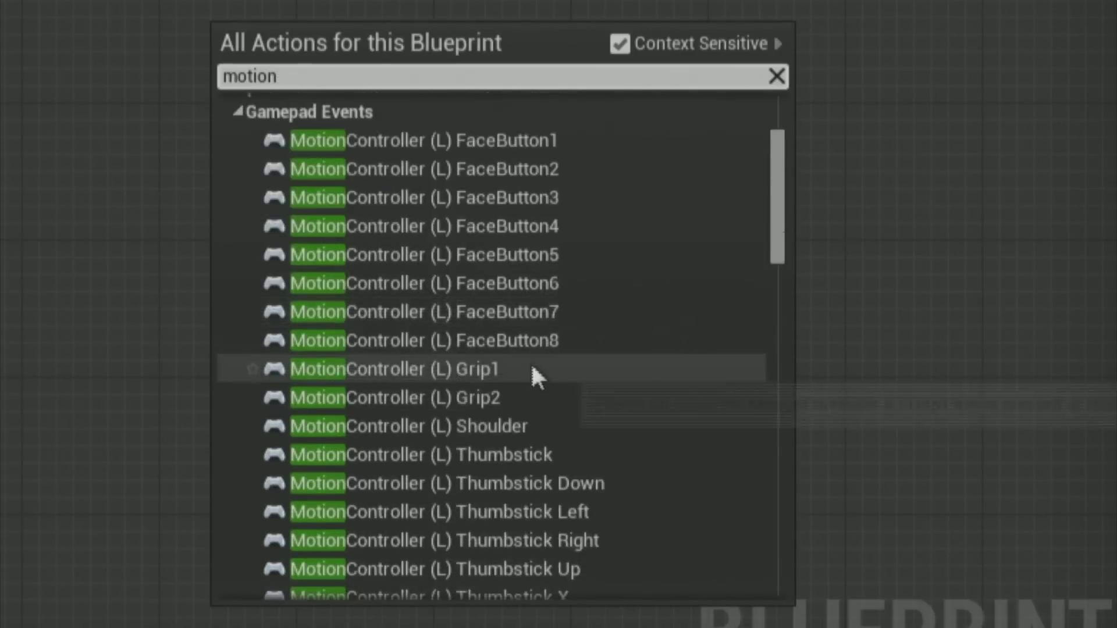
{"action": "left_click", "coordinate": [24, 239]}
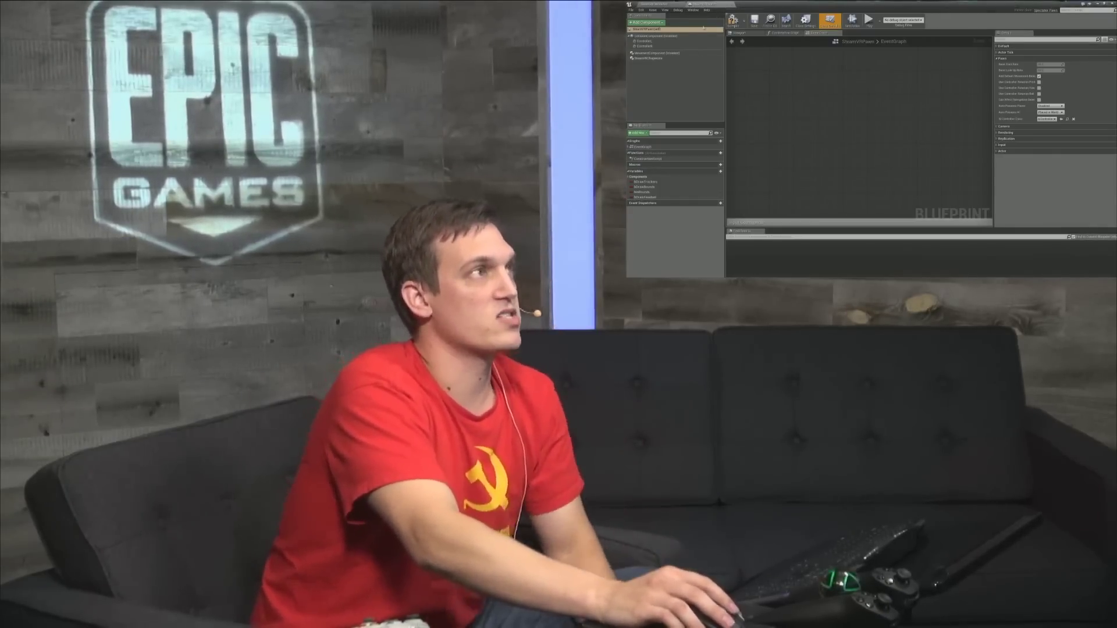
Search SteamVRPawn's addable components for "cha" and for "moti" to examine the motion controller components, without adding any.
{"action": "left_click", "coordinate": [656, 23]}
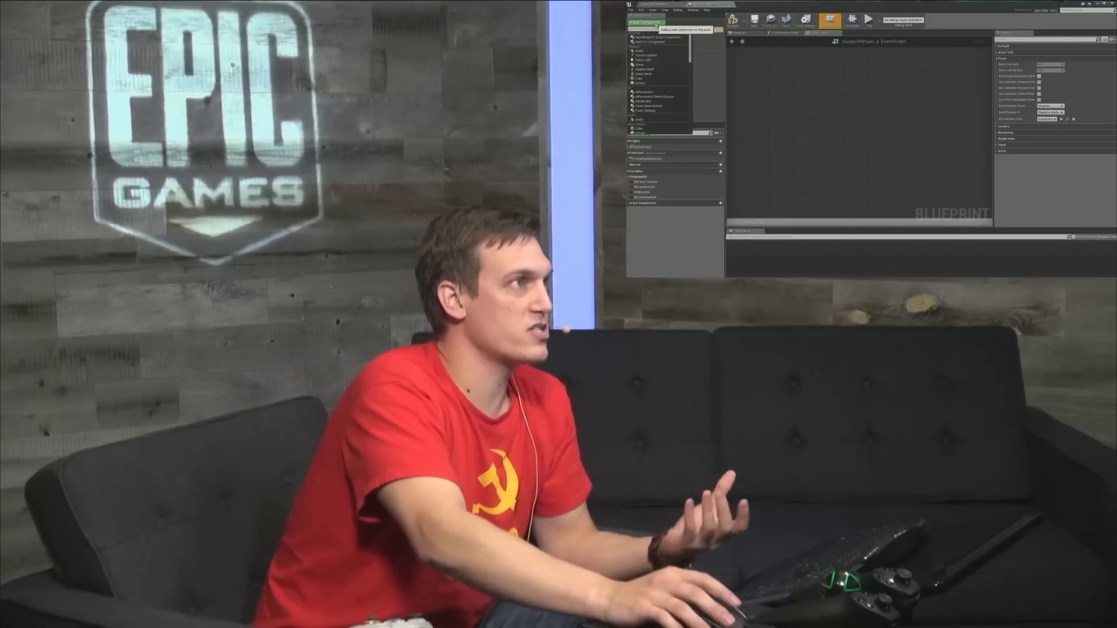
{"action": "type", "text": "cha"}
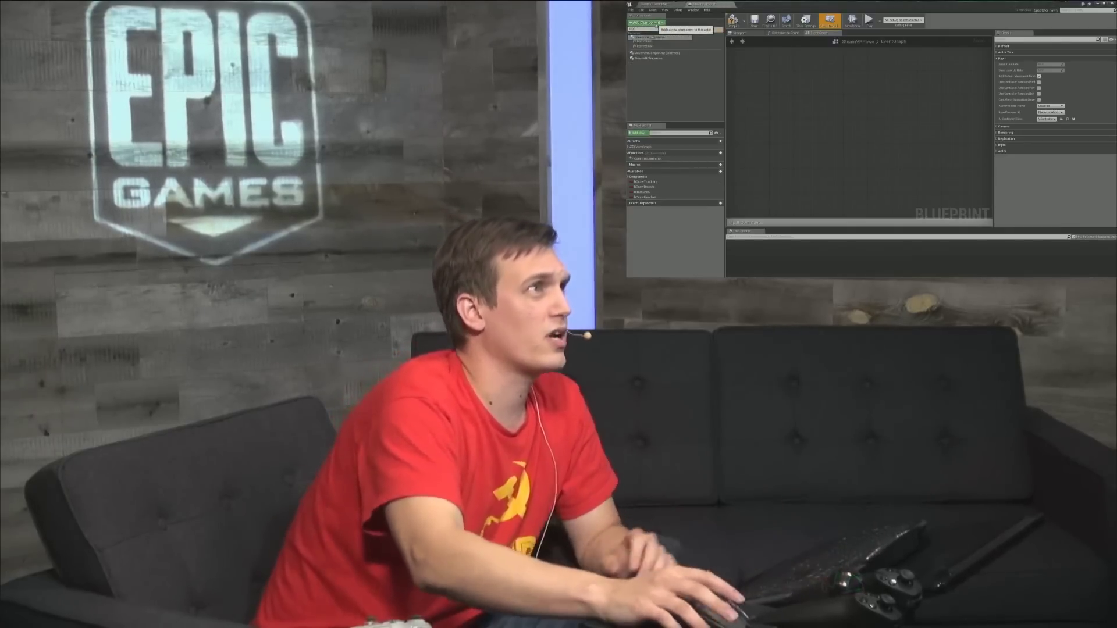
{"action": "left_click", "coordinate": [661, 70]}
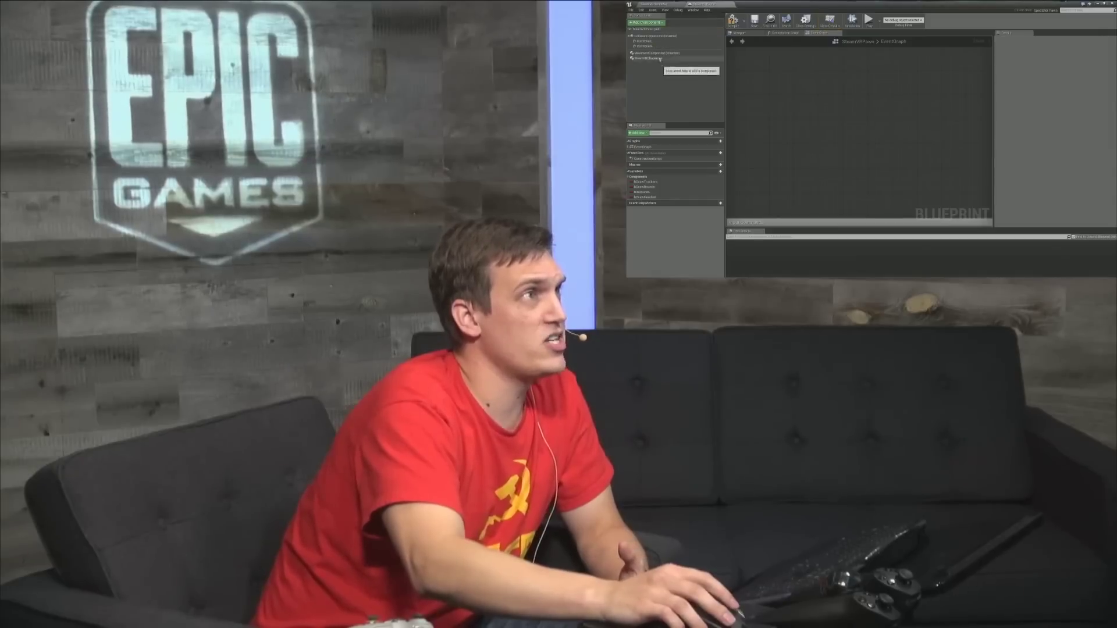
{"action": "left_click", "coordinate": [646, 22]}
{"action": "type", "text": "m"}
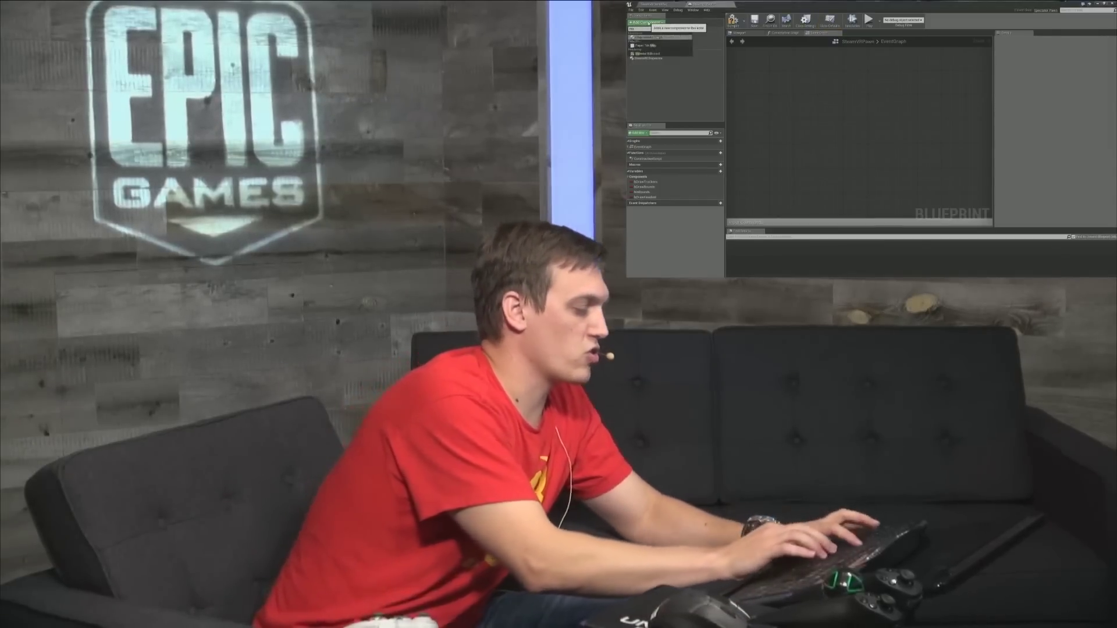
{"action": "type", "text": "oti"}
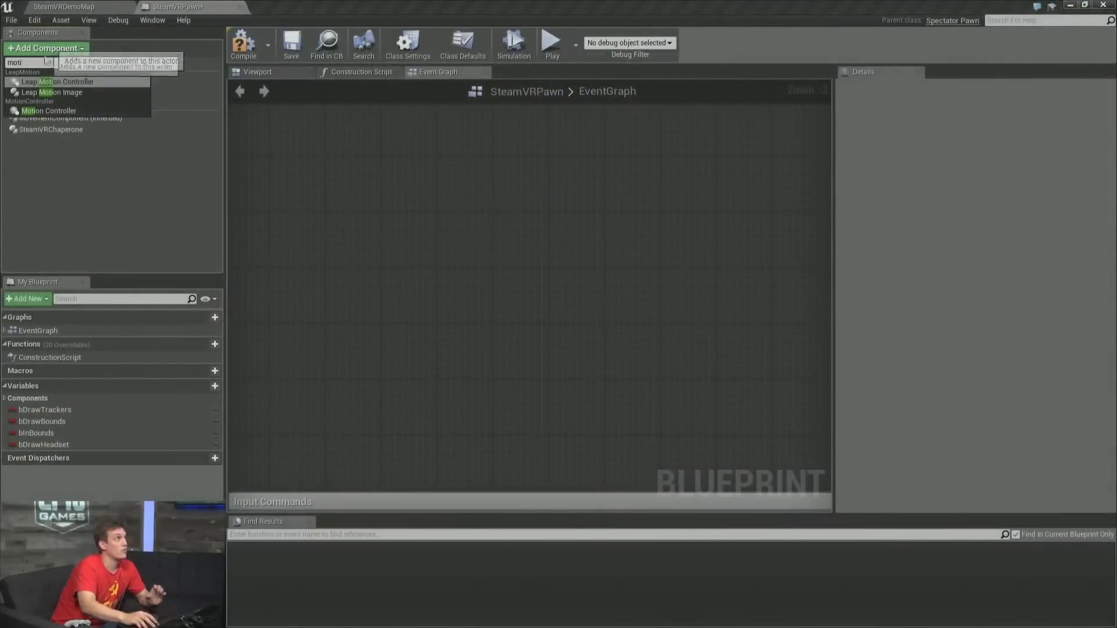
{"action": "left_click", "coordinate": [72, 211]}
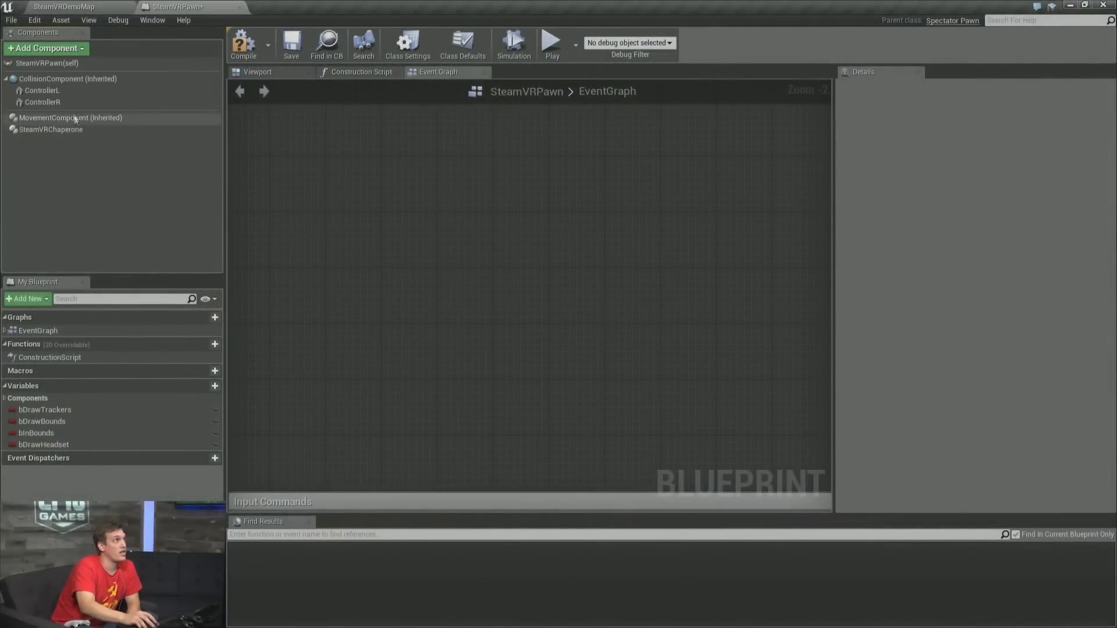
Examine the transform, static mesh and other property categories of SteamVRPawn's ControllerR component, and compare with ControllerL.
{"action": "left_click", "coordinate": [69, 103]}
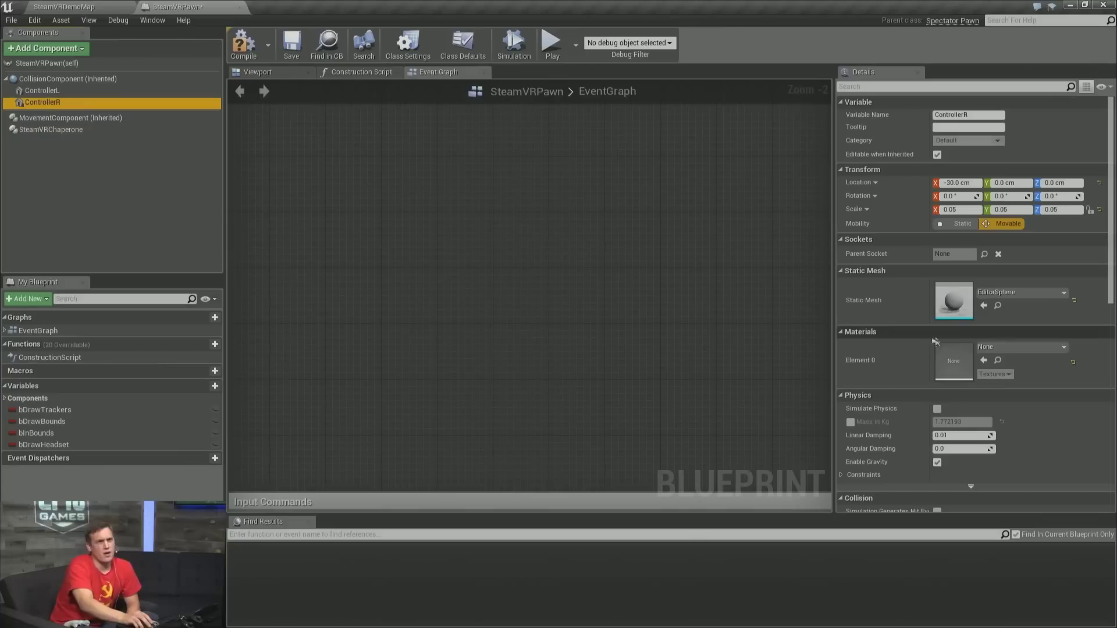
{"action": "scroll", "coordinate": [917, 361], "scroll_direction": "down", "scroll_amount": 3}
{"action": "scroll", "coordinate": [916, 360], "scroll_direction": "down", "scroll_amount": 5}
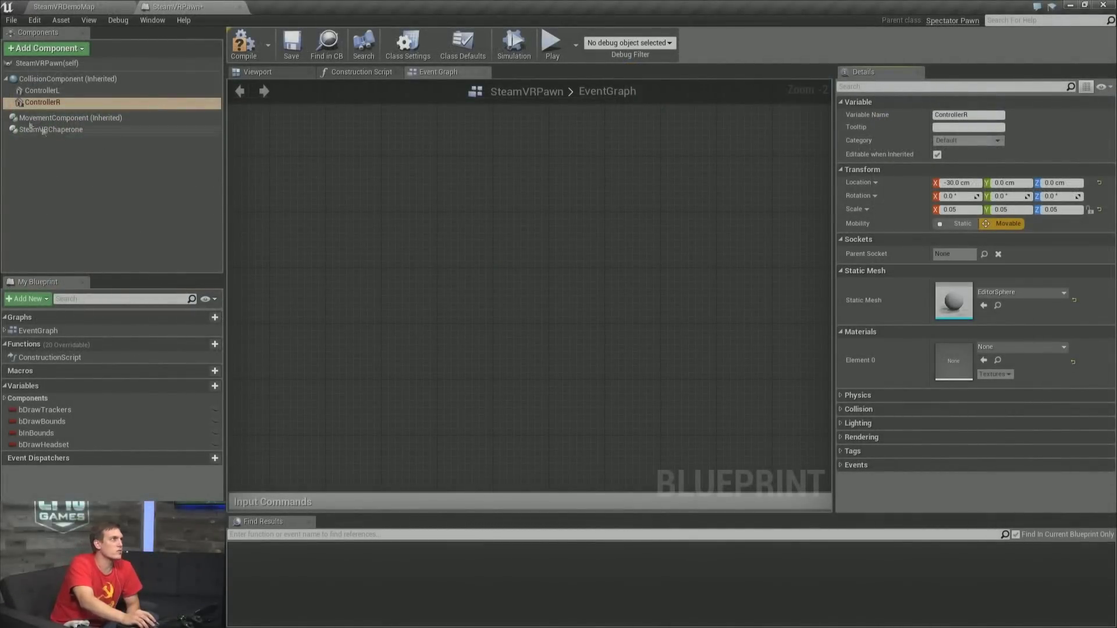
{"action": "left_click", "coordinate": [42, 91]}
{"action": "left_click", "coordinate": [42, 102]}
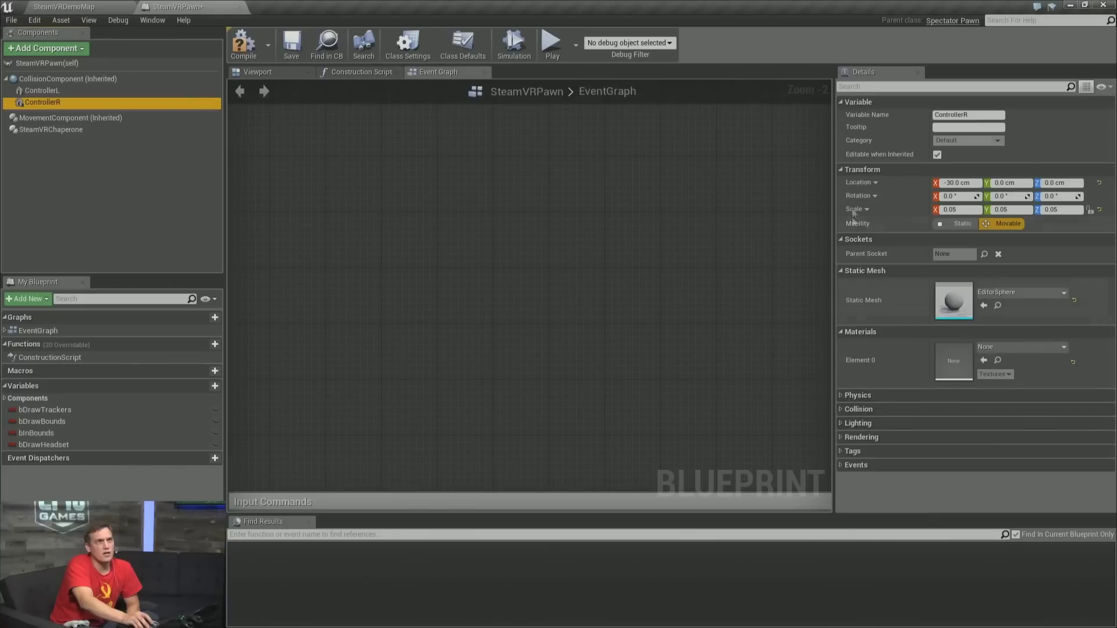
Search ControllerR's details for "left" and for "rig", clearing the filter after each search.
{"action": "left_click", "coordinate": [858, 87]}
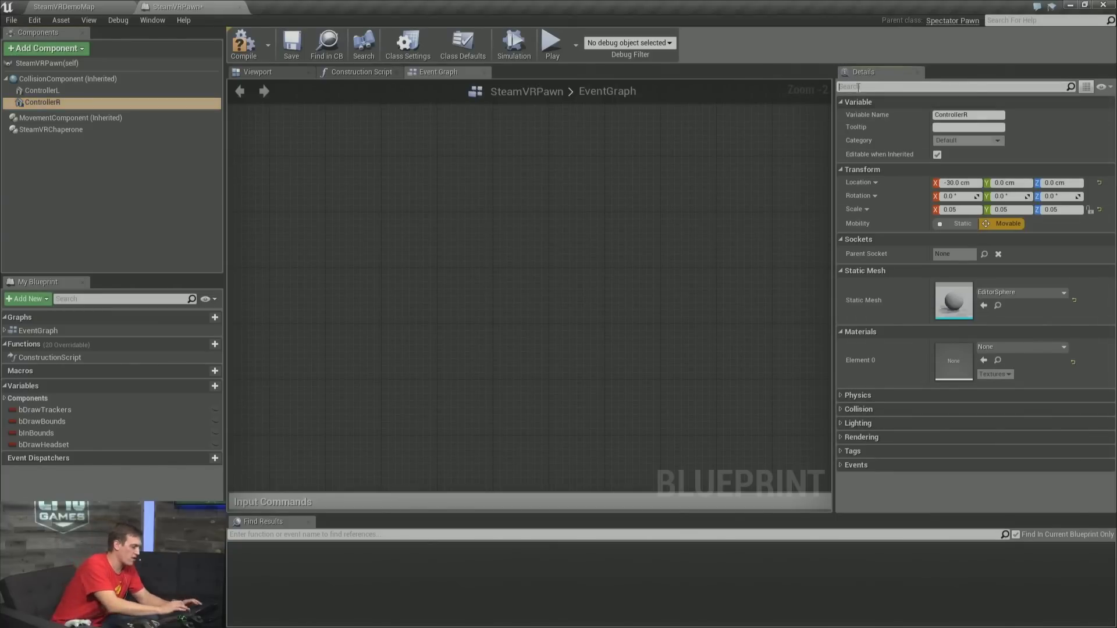
{"action": "type", "text": "left"}
{"action": "key", "text": "BackSpace"}
{"action": "key", "text": "BackSpace"}
{"action": "key", "text": "BackSpace"}
{"action": "key", "text": "BackSpace"}
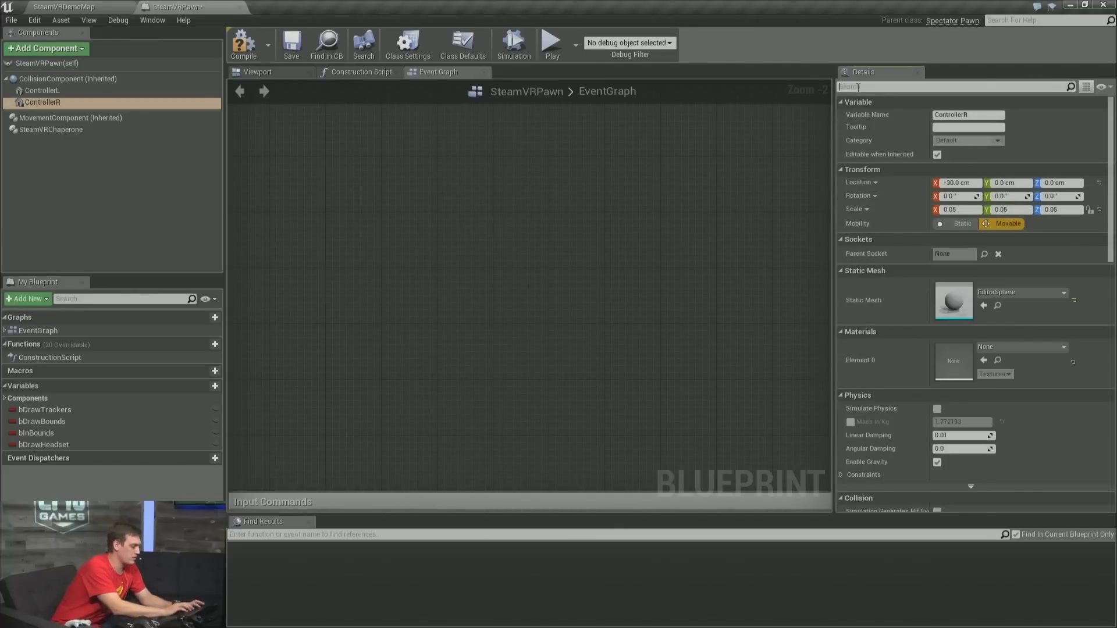
{"action": "type", "text": "rig"}
{"action": "key", "text": "BackSpace"}
{"action": "key", "text": "BackSpace"}
{"action": "key", "text": "BackSpace"}
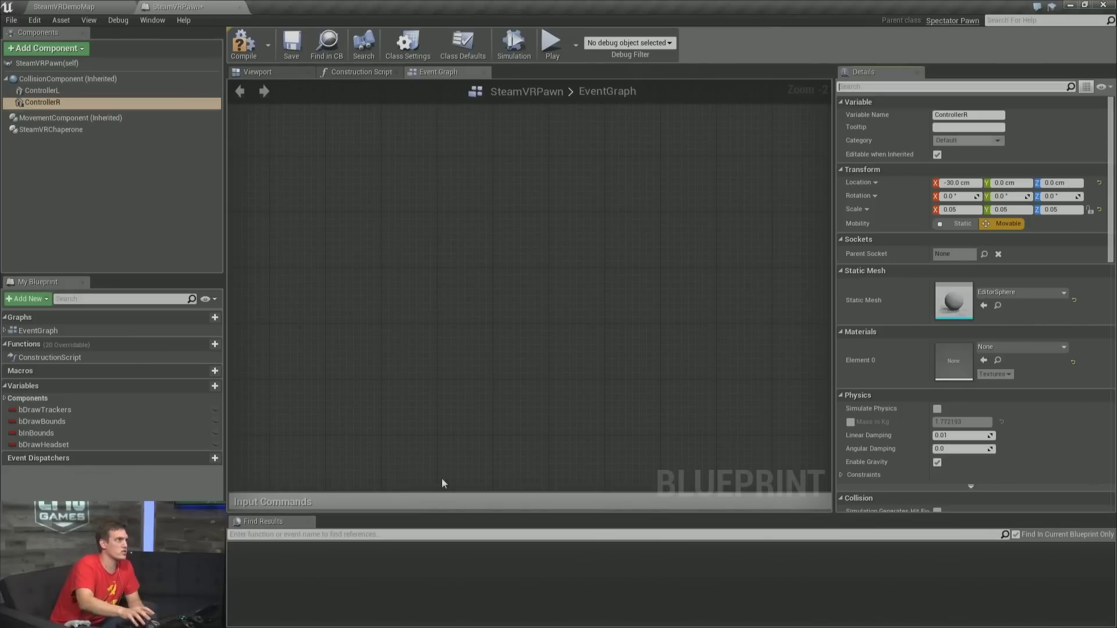
Go through SteamVRPawn's controller and movement components and display the details of the SteamVRChaperone component.
{"action": "left_click", "coordinate": [42, 91]}
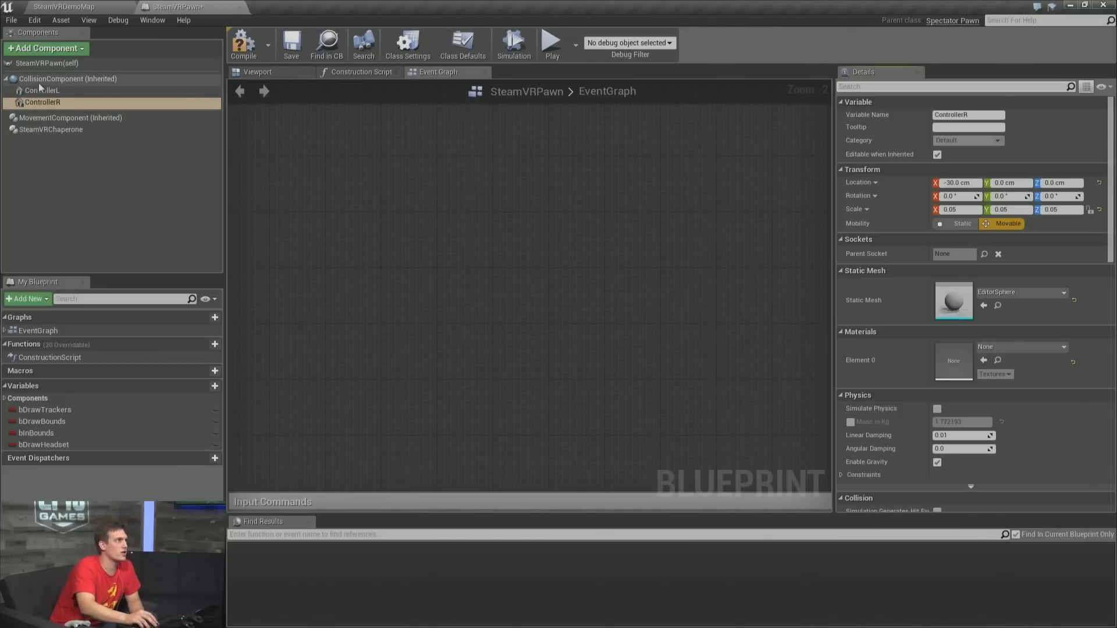
{"action": "left_click", "coordinate": [64, 103]}
{"action": "left_click", "coordinate": [68, 119]}
{"action": "left_click", "coordinate": [68, 129]}
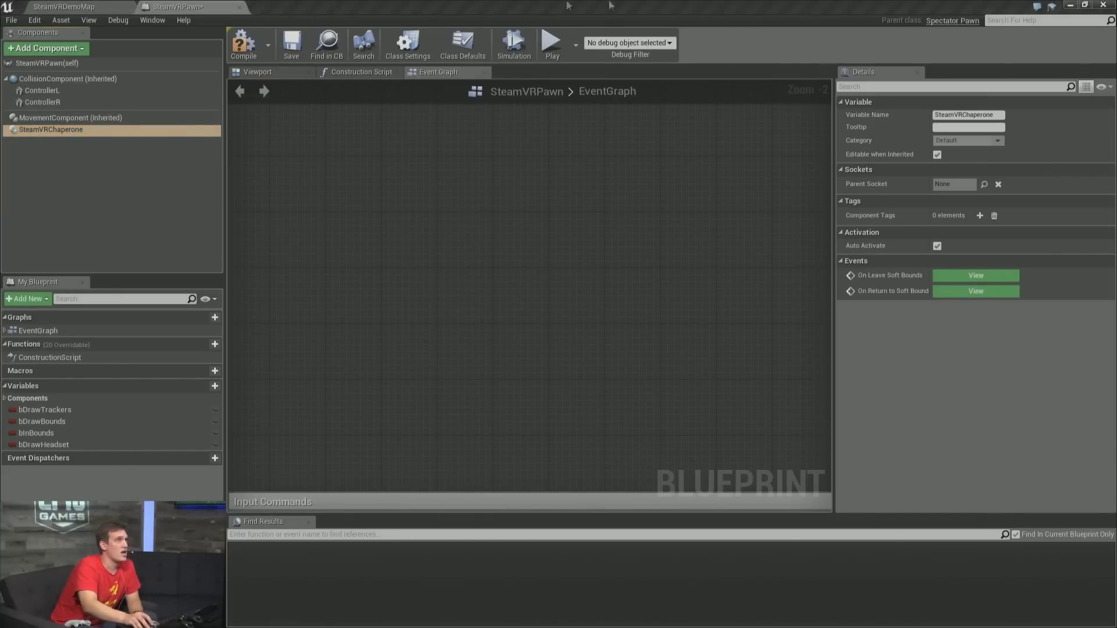
Minimize the SteamVRPawn editor, review the motion controller sections of ThirdPersonCharacter's event graph, and return to the ThirdPersonExampleMap level.
{"action": "left_click", "coordinate": [1073, 7]}
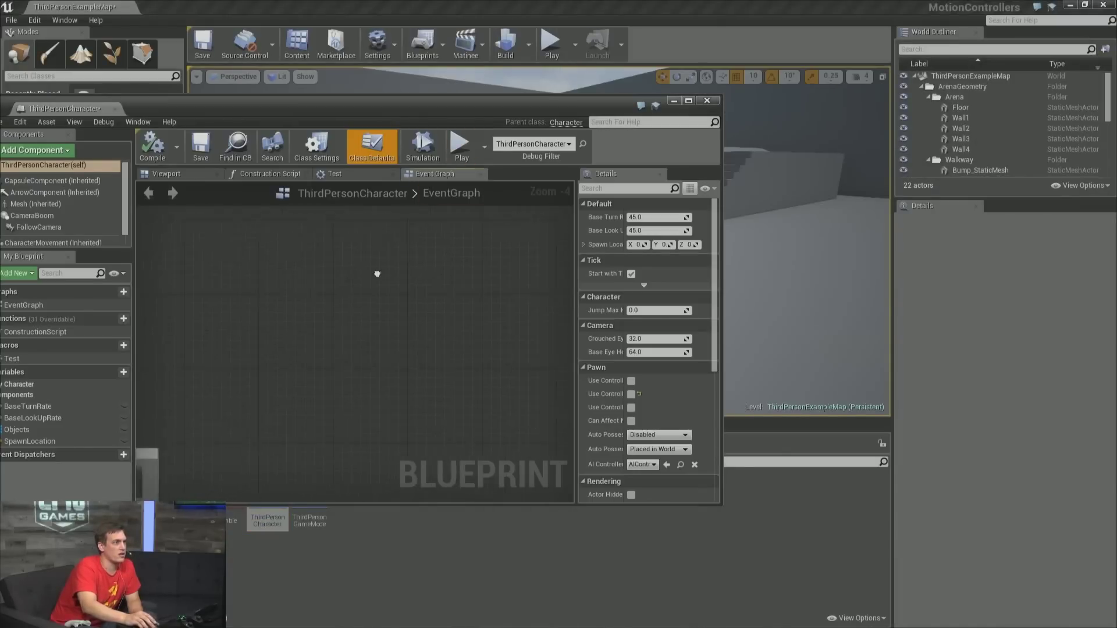
{"action": "scroll", "coordinate": [419, 252], "scroll_direction": "down", "scroll_amount": 4}
{"action": "scroll", "coordinate": [419, 252], "scroll_direction": "up", "scroll_amount": 3}
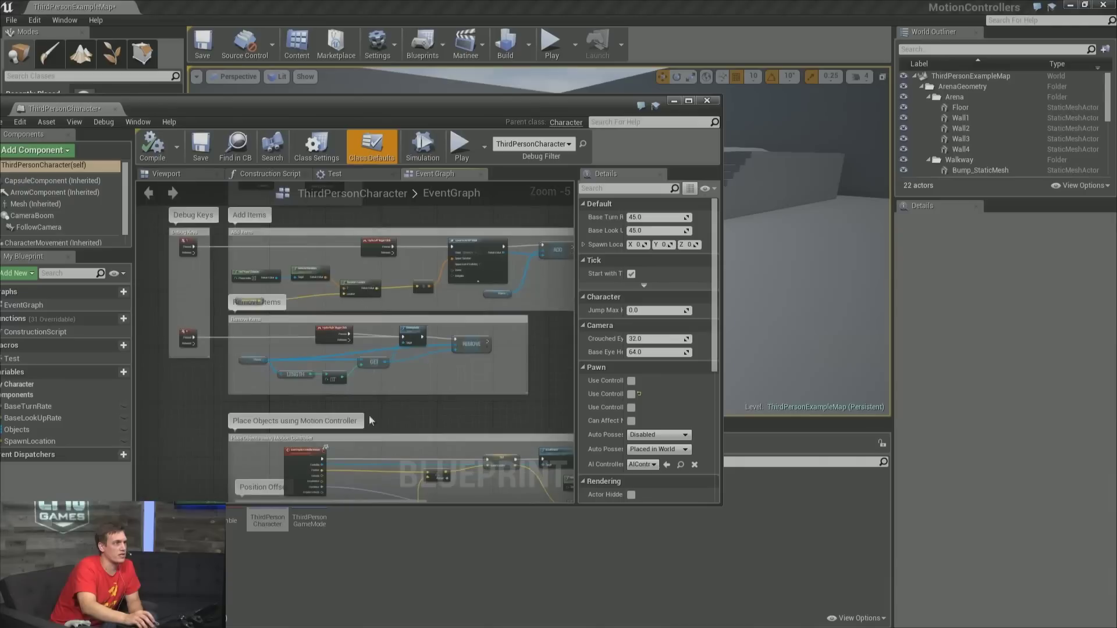
{"action": "right_click_drag", "start_coordinate": [381, 346], "coordinate": [359, 249]}
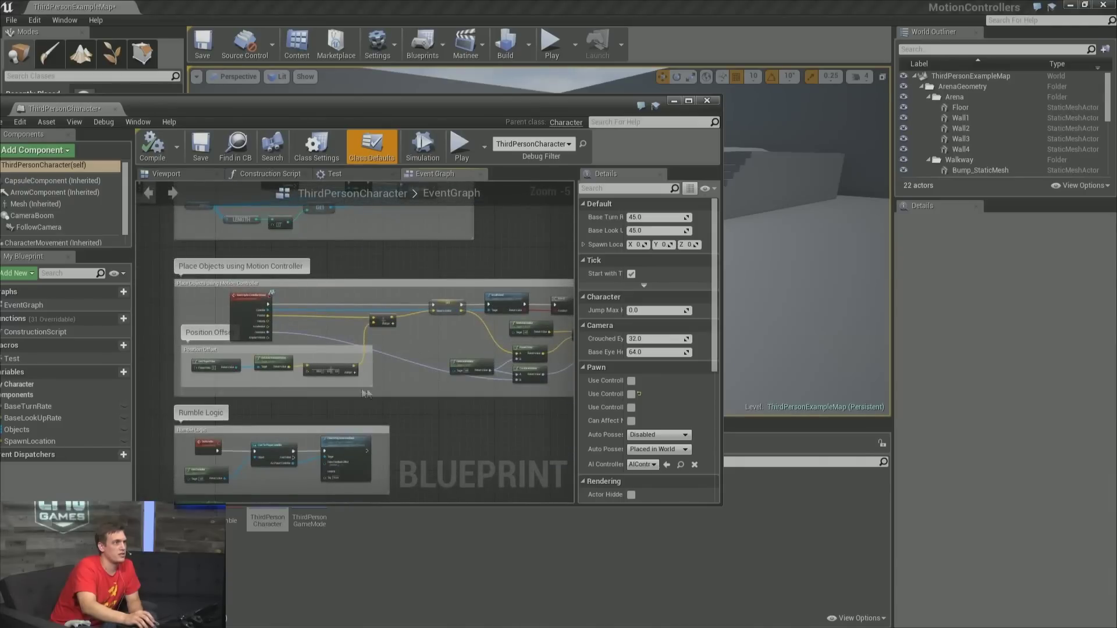
{"action": "right_click_drag", "start_coordinate": [398, 397], "coordinate": [334, 462]}
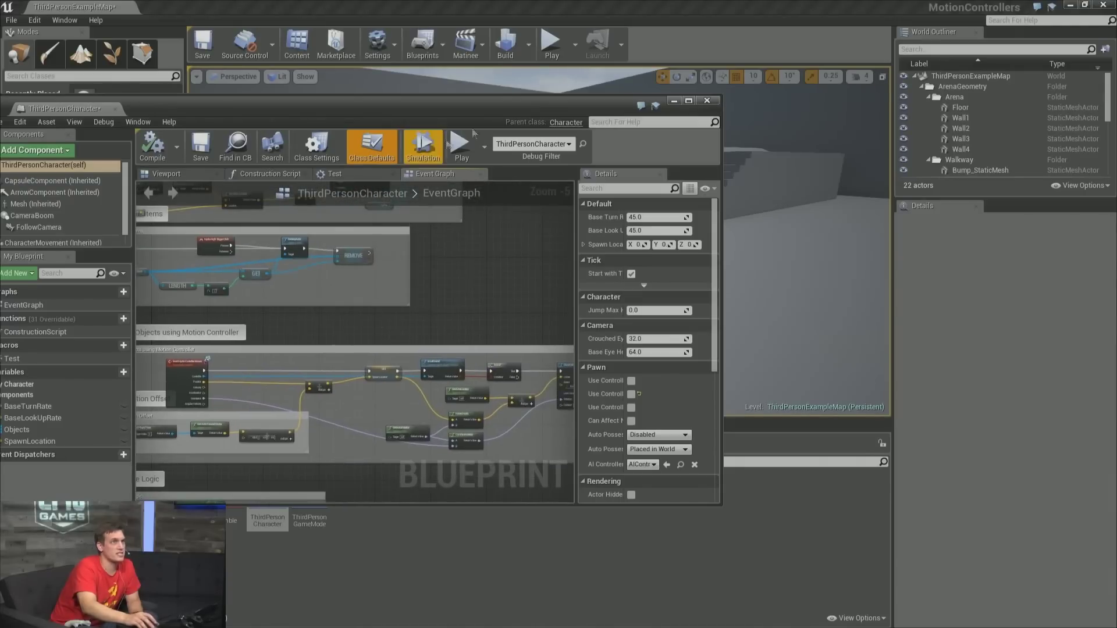
{"action": "left_click", "coordinate": [674, 101]}
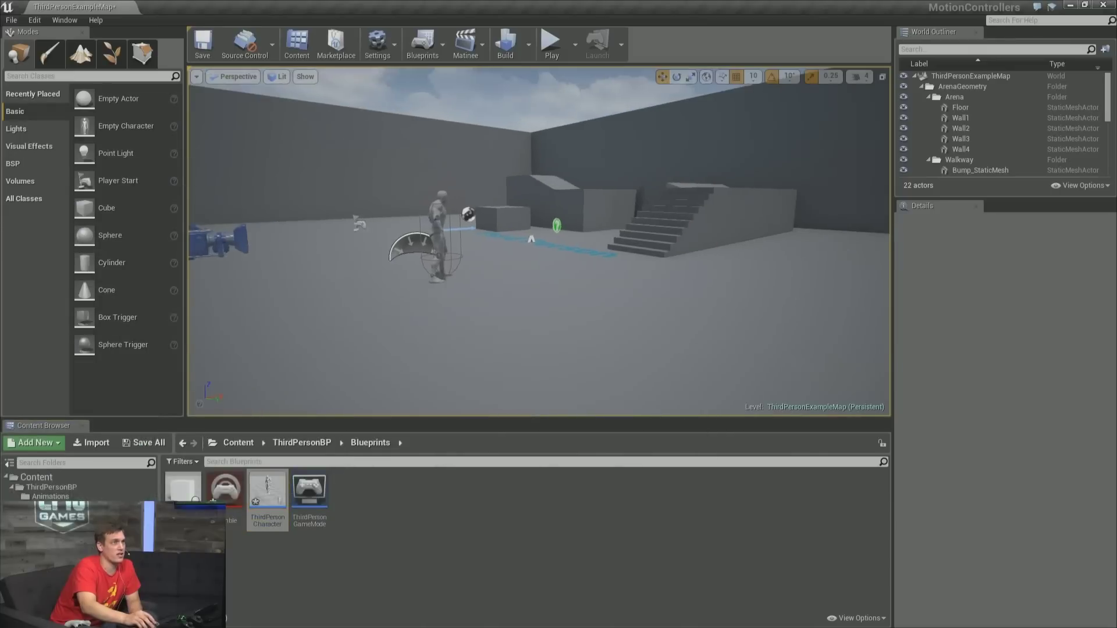
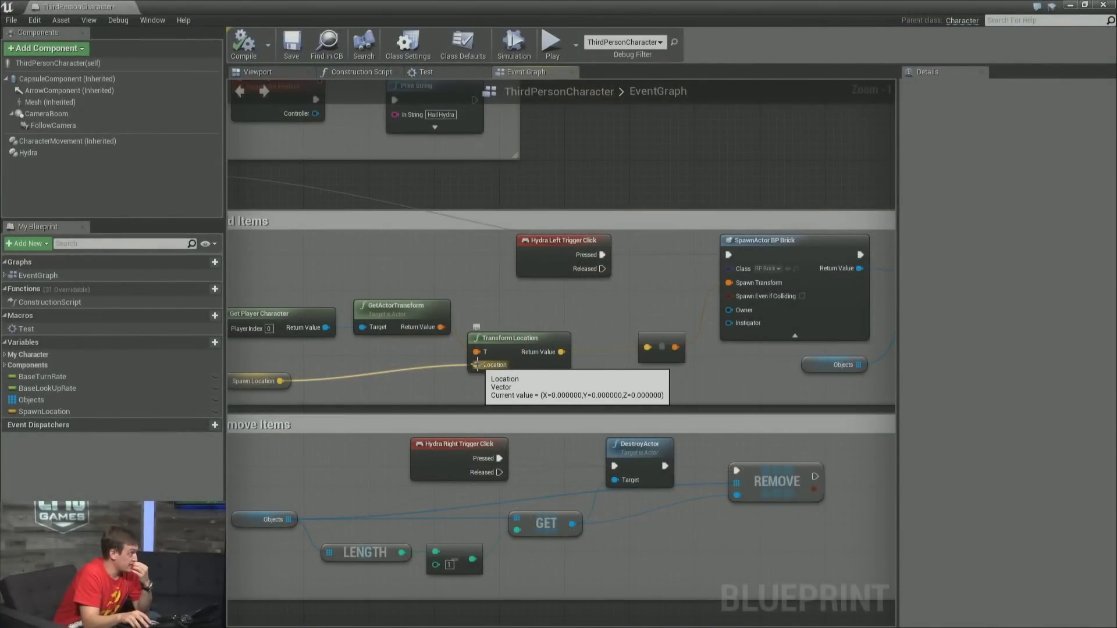
Examine how Spawn Location and the player character's transform feed the Transform Location node in the Add Items section.
{"action": "left_click_drag", "start_coordinate": [356, 7], "coordinate": [581, 2]}
{"action": "right_click_drag", "start_coordinate": [395, 352], "coordinate": [465, 348]}
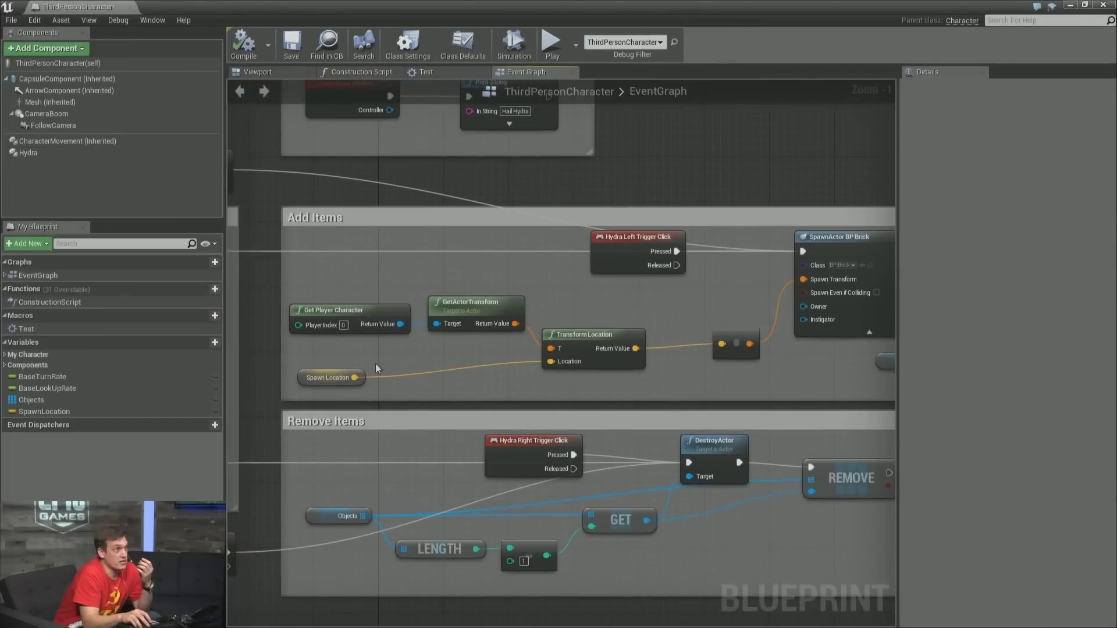
{"action": "left_click", "coordinate": [580, 344]}
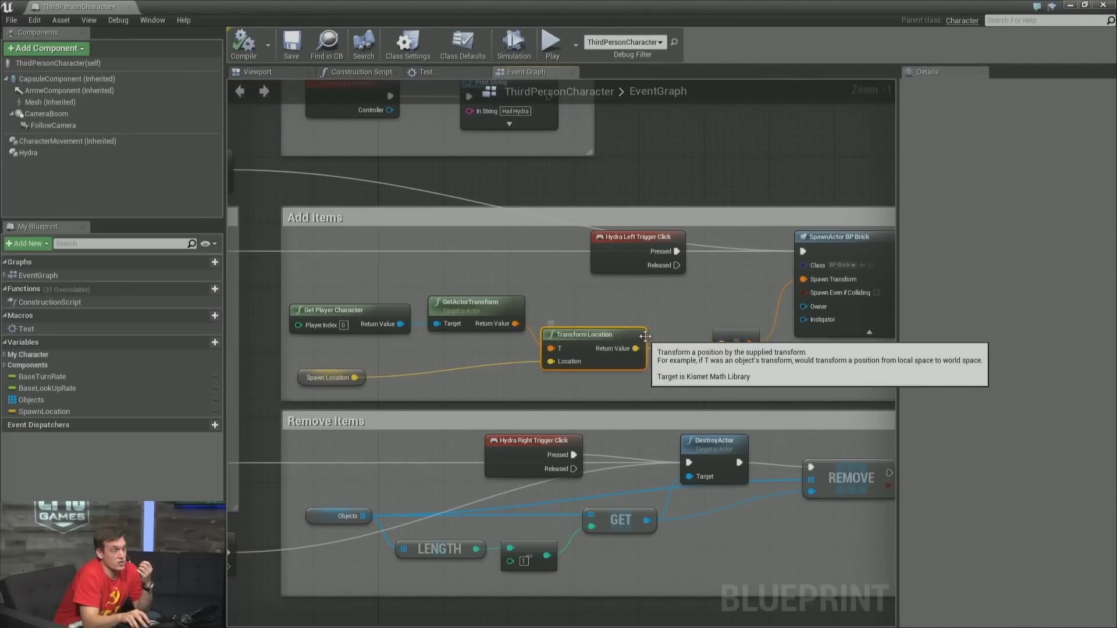
{"action": "right_click_drag", "start_coordinate": [659, 339], "coordinate": [556, 366]}
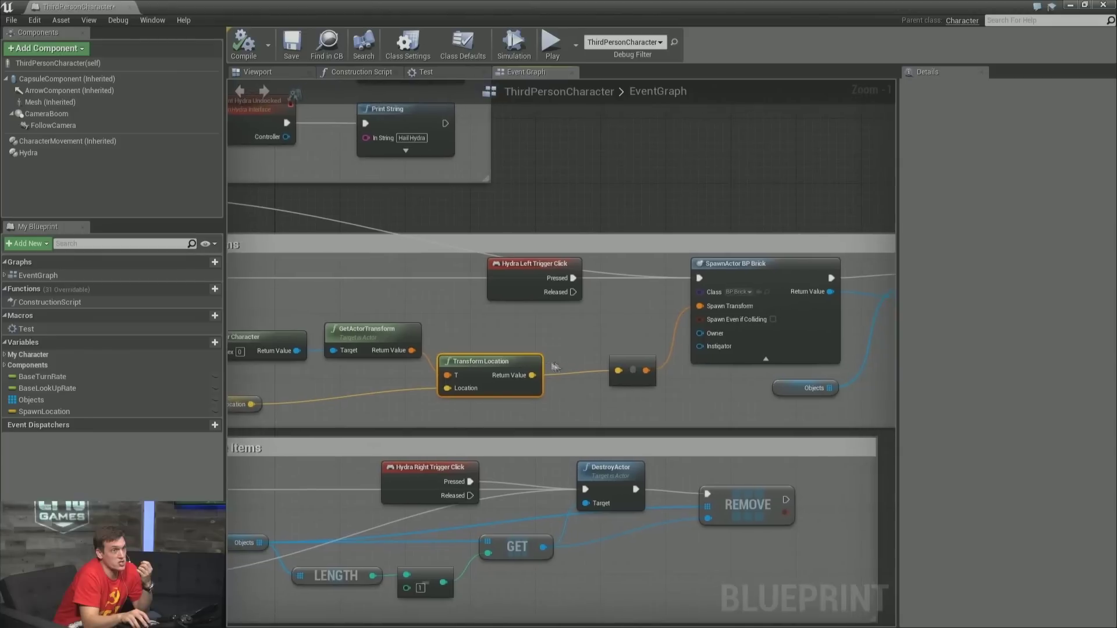
Detach the Transform Location result from the vector-to-transform conversion node and reconnect it to the same input.
{"action": "left_click", "coordinate": [629, 362]}
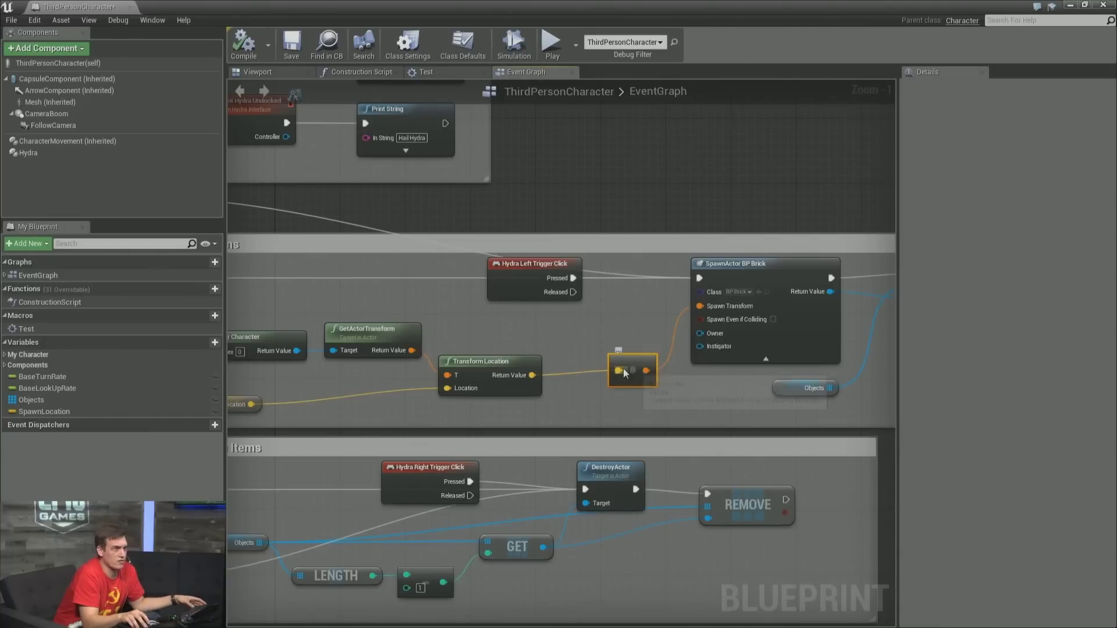
{"action": "left_click_drag", "start_coordinate": [619, 370], "coordinate": [552, 375], "text": "ctrl"}
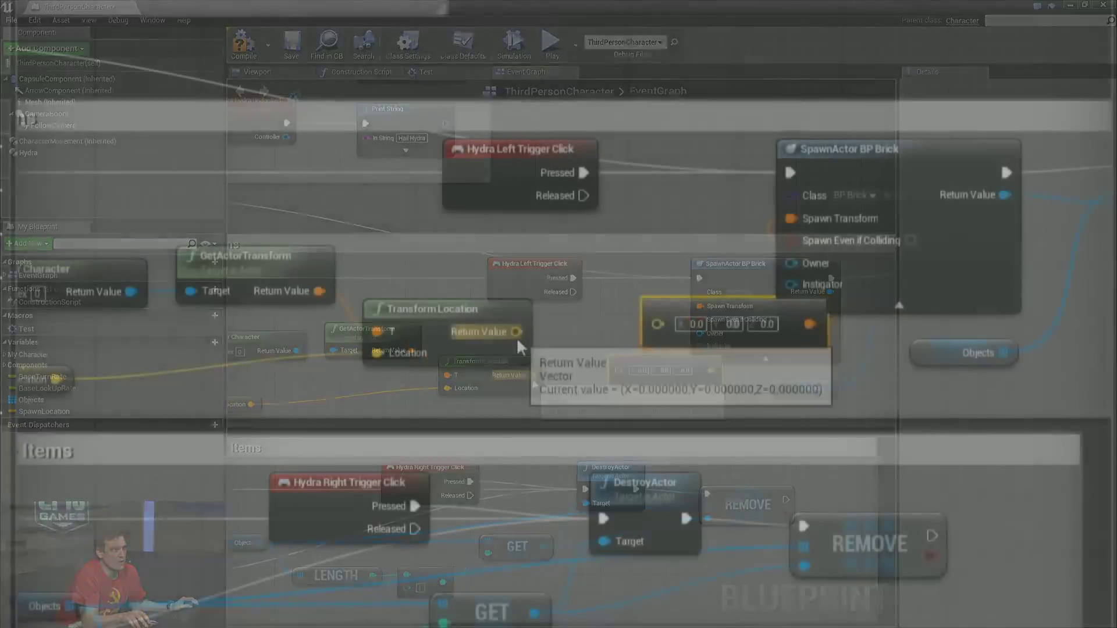
{"action": "left_click_drag", "start_coordinate": [565, 336], "coordinate": [658, 324], "text": "ctrl"}
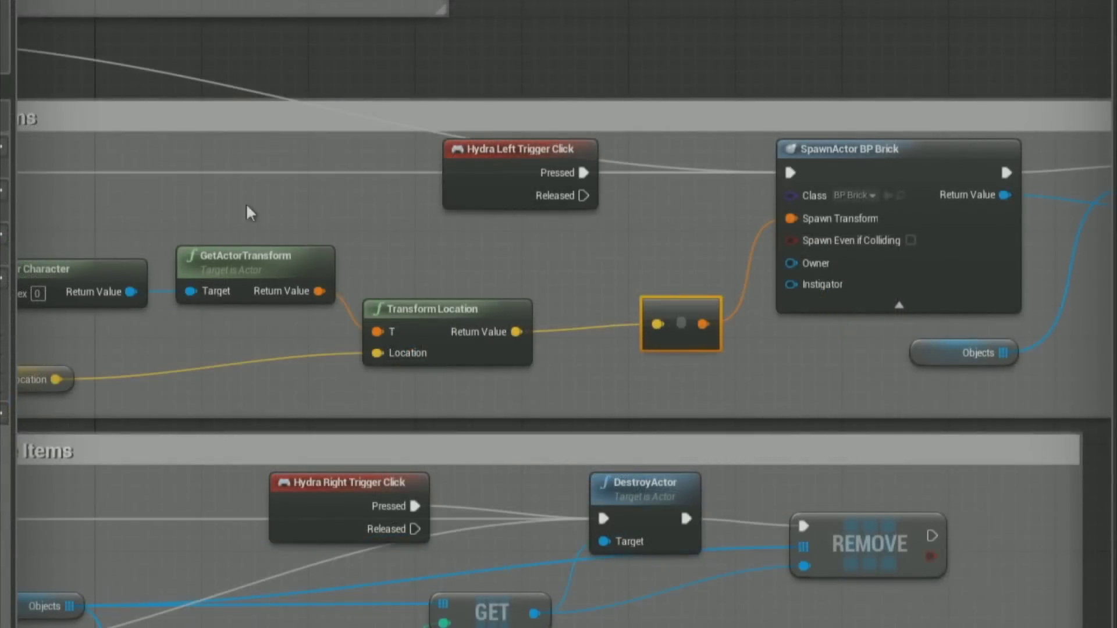
Review the event graph from the Debug Messages section down to the Place Objects using Motion Controller and Position Offset sections.
{"action": "right_click_drag", "start_coordinate": [249, 212], "coordinate": [542, 627]}
{"action": "scroll", "coordinate": [697, 343], "scroll_direction": "down", "scroll_amount": 1}
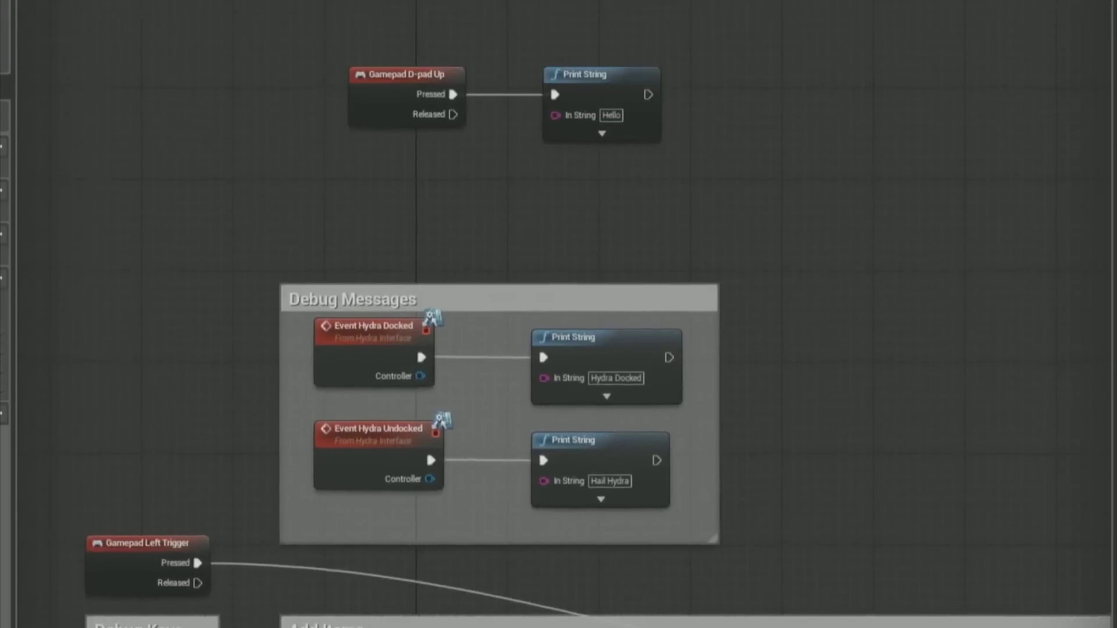
{"action": "right_click_drag", "start_coordinate": [526, 155], "coordinate": [392, 119]}
{"action": "scroll", "coordinate": [481, 271], "scroll_direction": "down", "scroll_amount": 3}
{"action": "right_click_drag", "start_coordinate": [407, 378], "coordinate": [407, 175]}
{"action": "right_click_drag", "start_coordinate": [407, 437], "coordinate": [407, 168]}
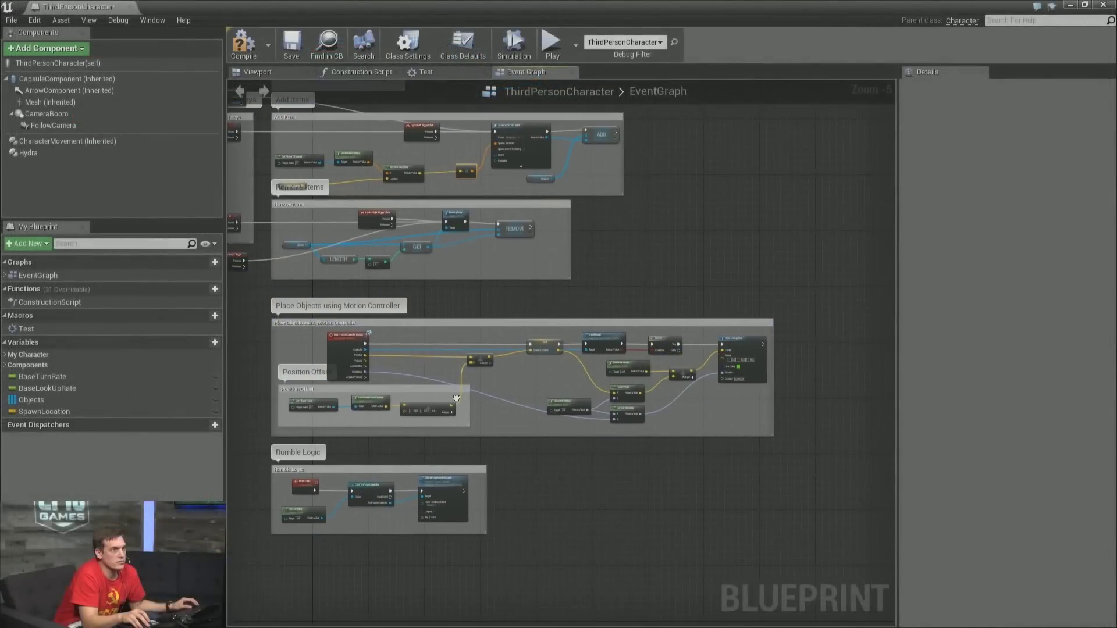
{"action": "scroll", "coordinate": [457, 416], "scroll_direction": "up", "scroll_amount": 1}
{"action": "scroll", "coordinate": [457, 416], "scroll_direction": "up", "scroll_amount": 4}
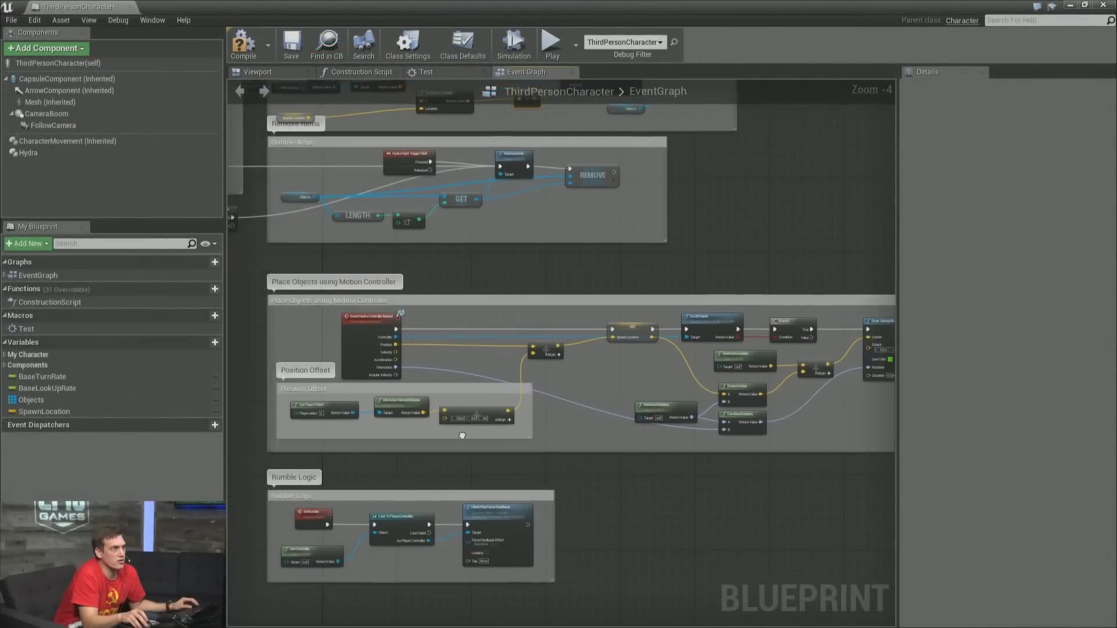
{"action": "right_click_drag", "start_coordinate": [347, 430], "coordinate": [431, 445]}
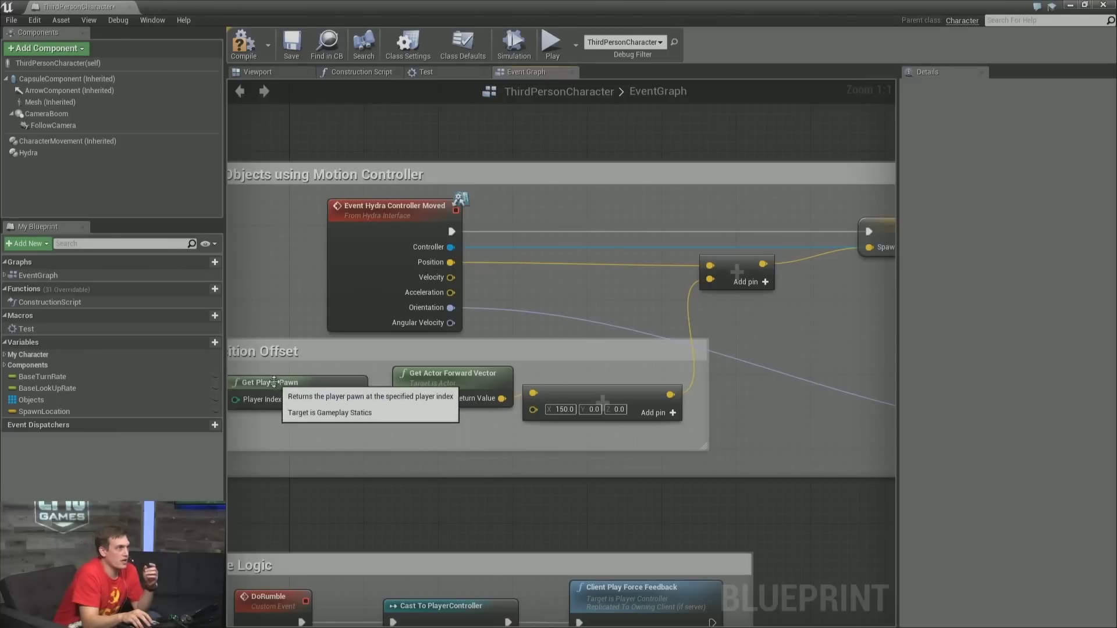
Examine how the Hydra controller position and the Position Offset nodes combine to set the Spawn Location variable.
{"action": "right_click_drag", "start_coordinate": [279, 375], "coordinate": [299, 369]}
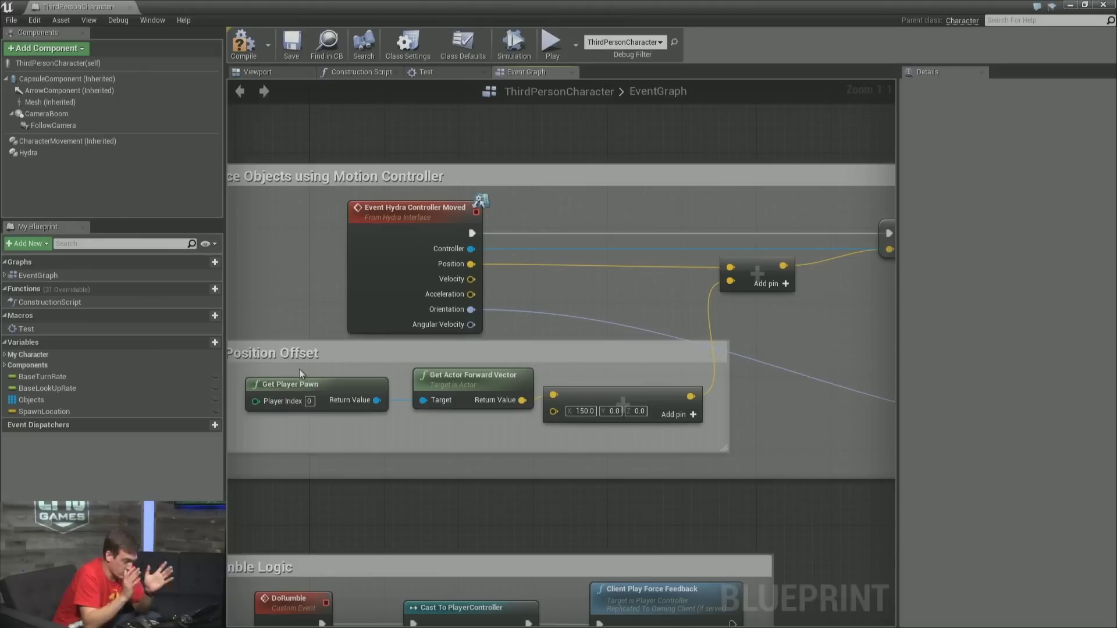
{"action": "left_click", "coordinate": [453, 376]}
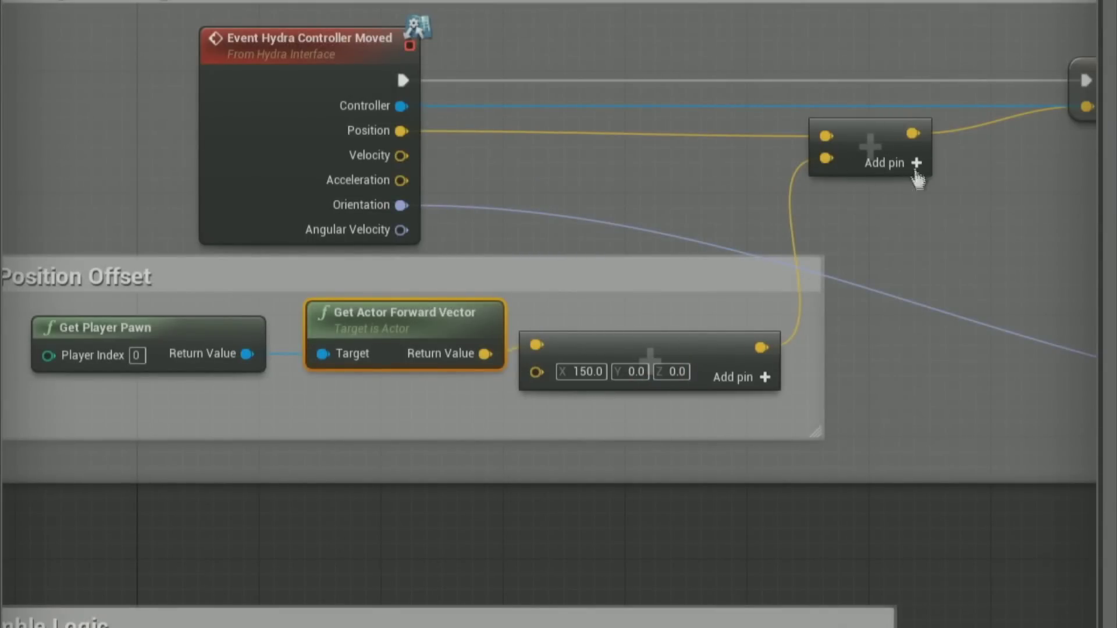
{"action": "right_click_drag", "start_coordinate": [915, 167], "coordinate": [700, 241]}
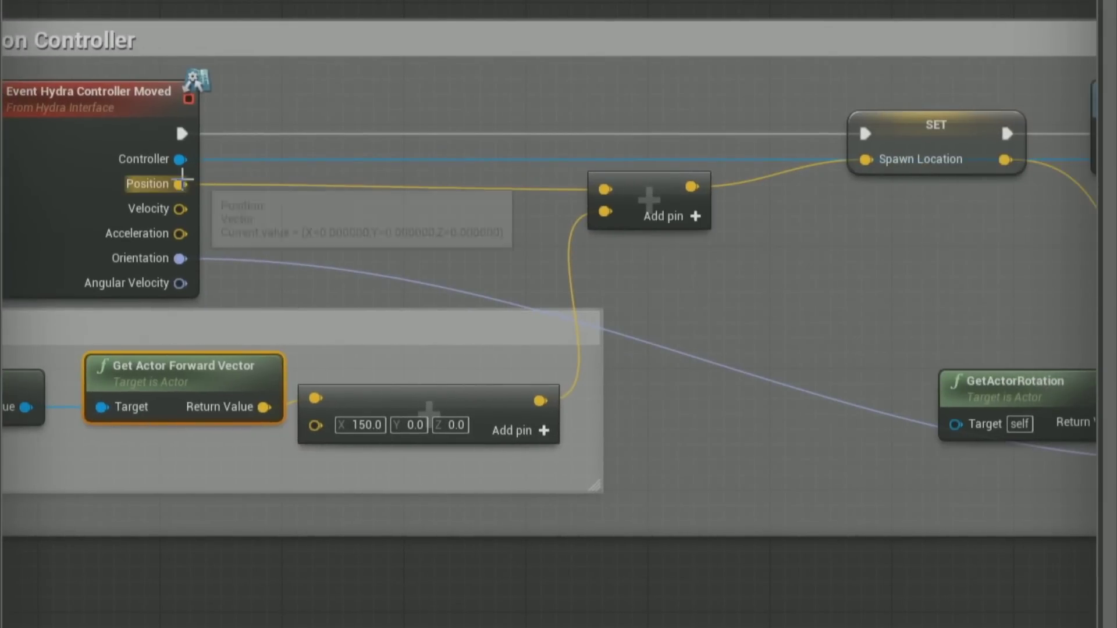
{"action": "left_click", "coordinate": [923, 143]}
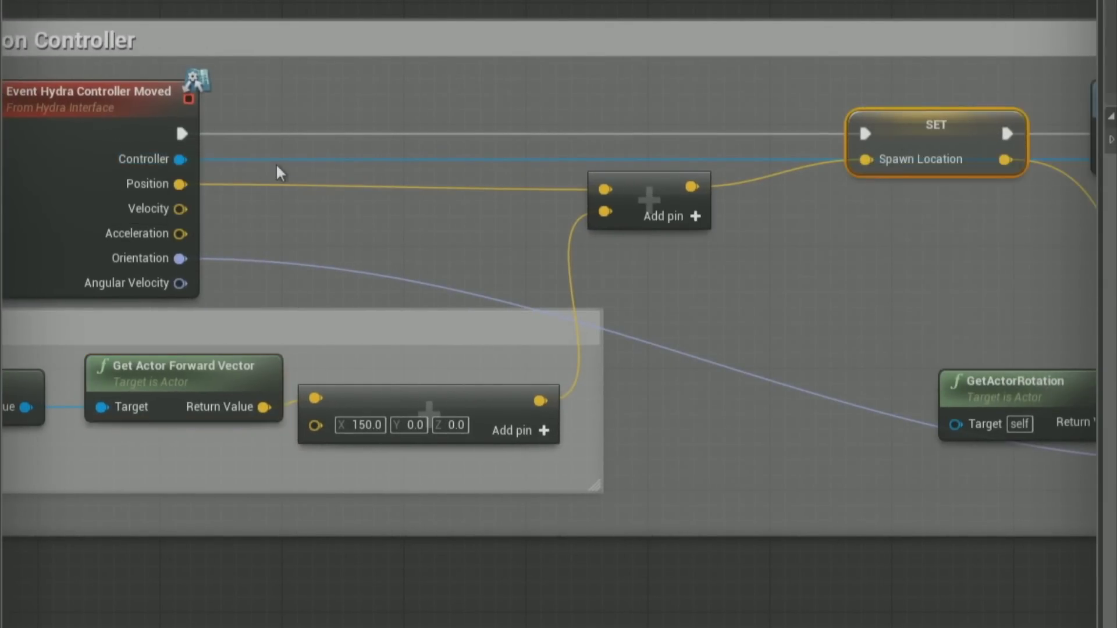
{"action": "right_click_drag", "start_coordinate": [915, 309], "coordinate": [785, 320]}
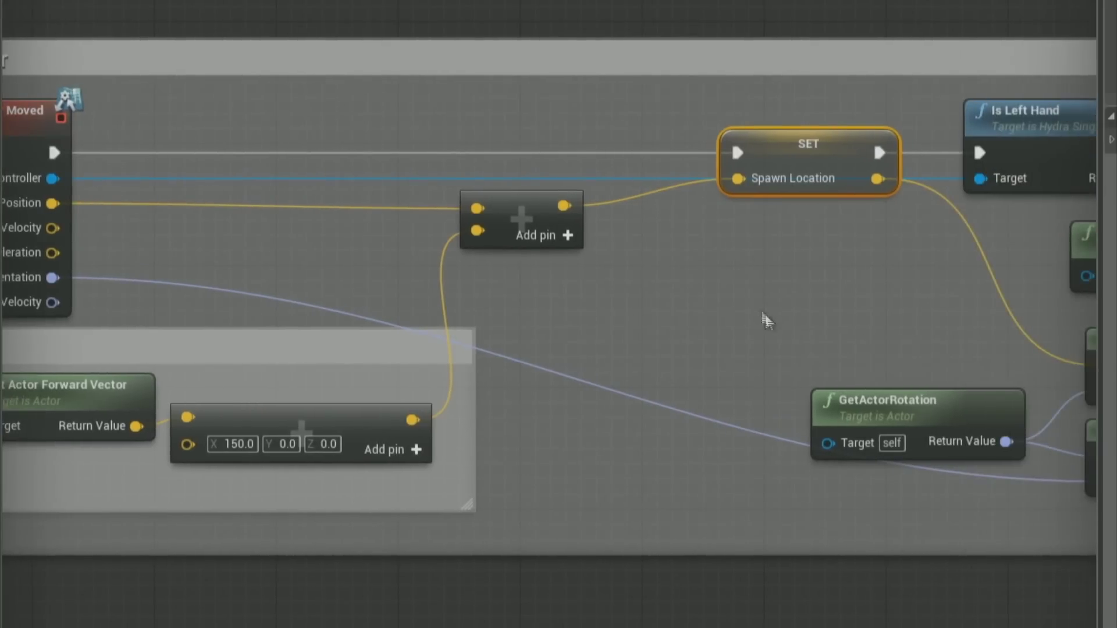
Move the ThirdPersonCharacter window aside to switch to the SteamVRSample project and close the SteamVRPawn Blueprint there.
{"action": "right_click_drag", "start_coordinate": [301, 366], "coordinate": [469, 361]}
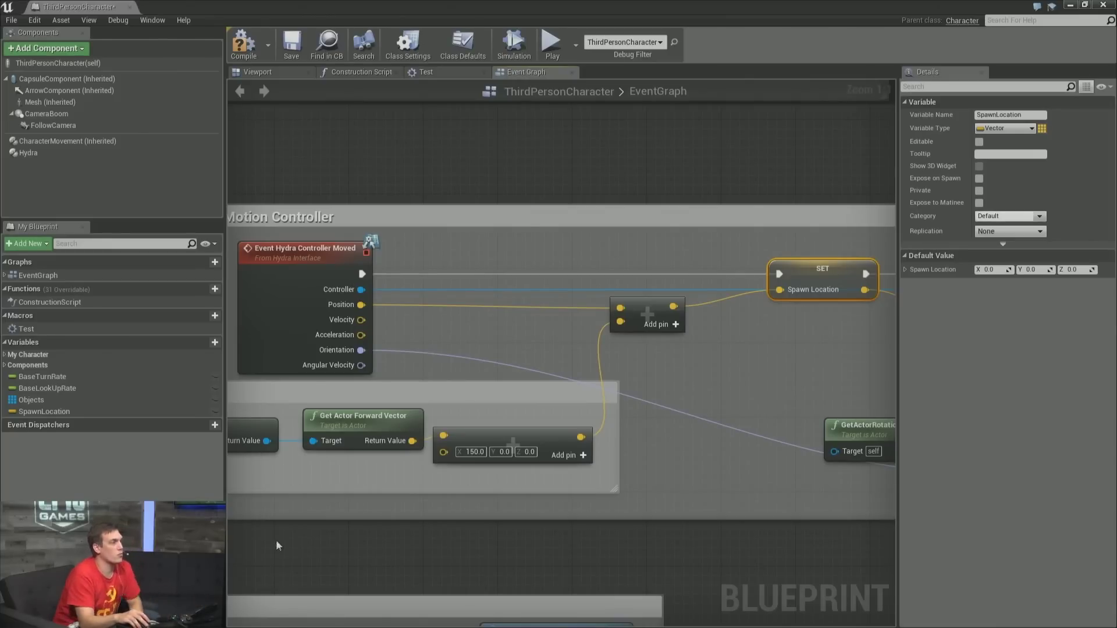
{"action": "left_click_drag", "start_coordinate": [372, 7], "coordinate": [639, 171]}
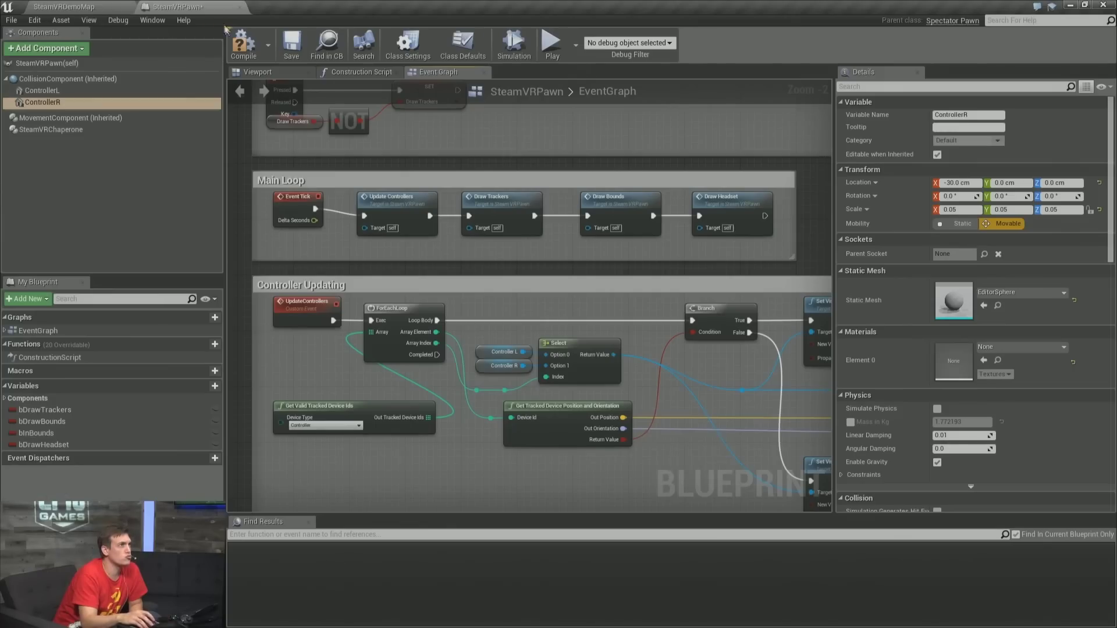
{"action": "middle_click", "coordinate": [215, 13]}
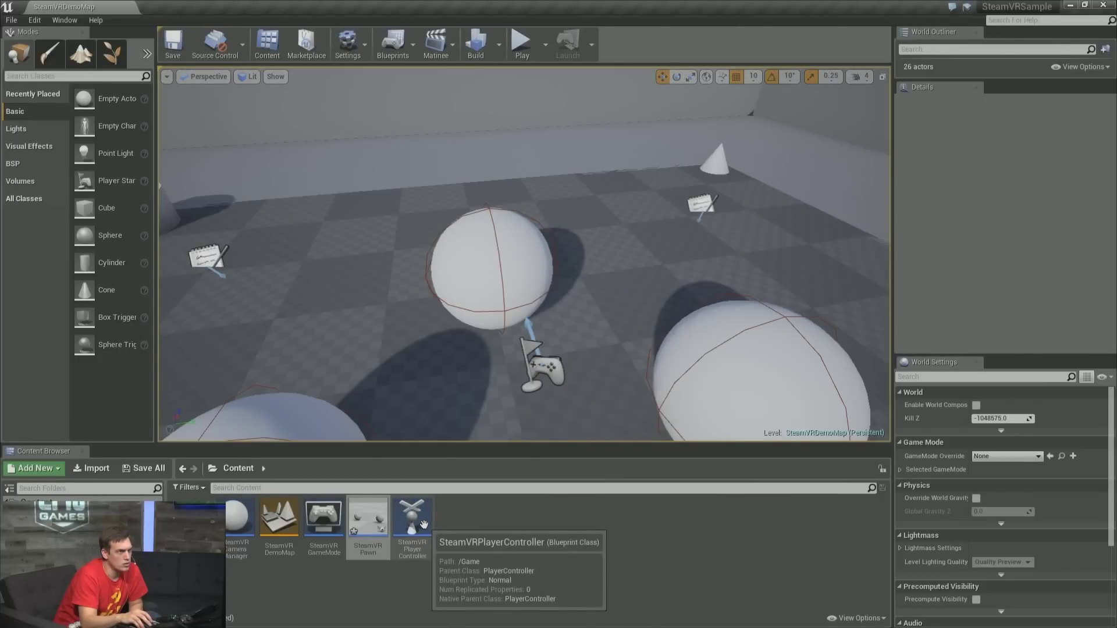
Open the SteamVRPawn Blueprint from the Content folder to view its class defaults, and close it again.
{"action": "left_click", "coordinate": [381, 522]}
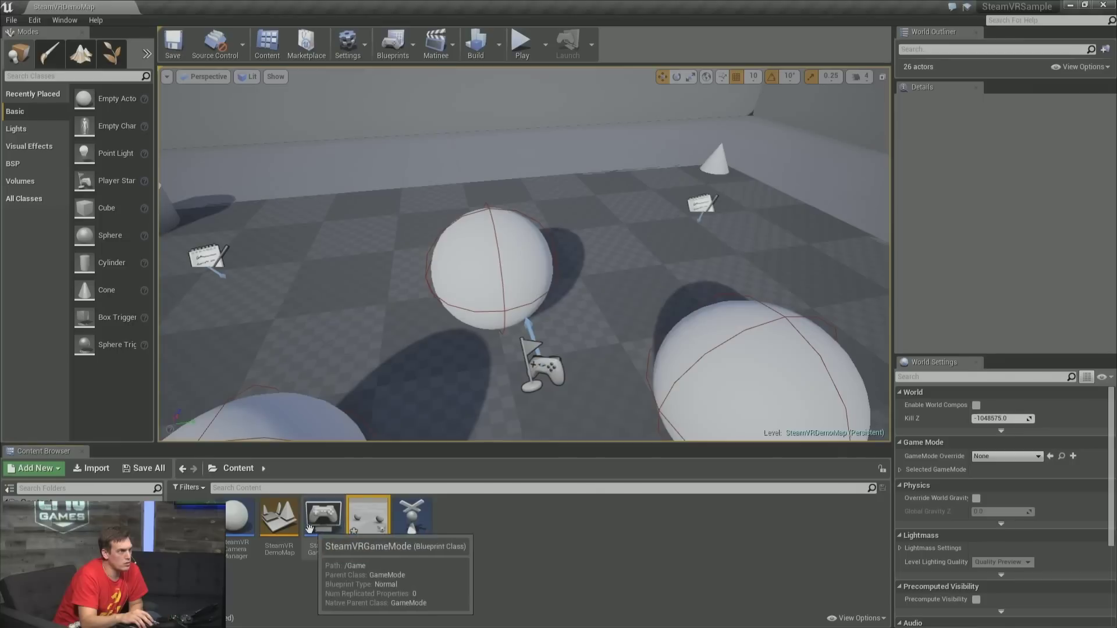
{"action": "double_click", "coordinate": [365, 520]}
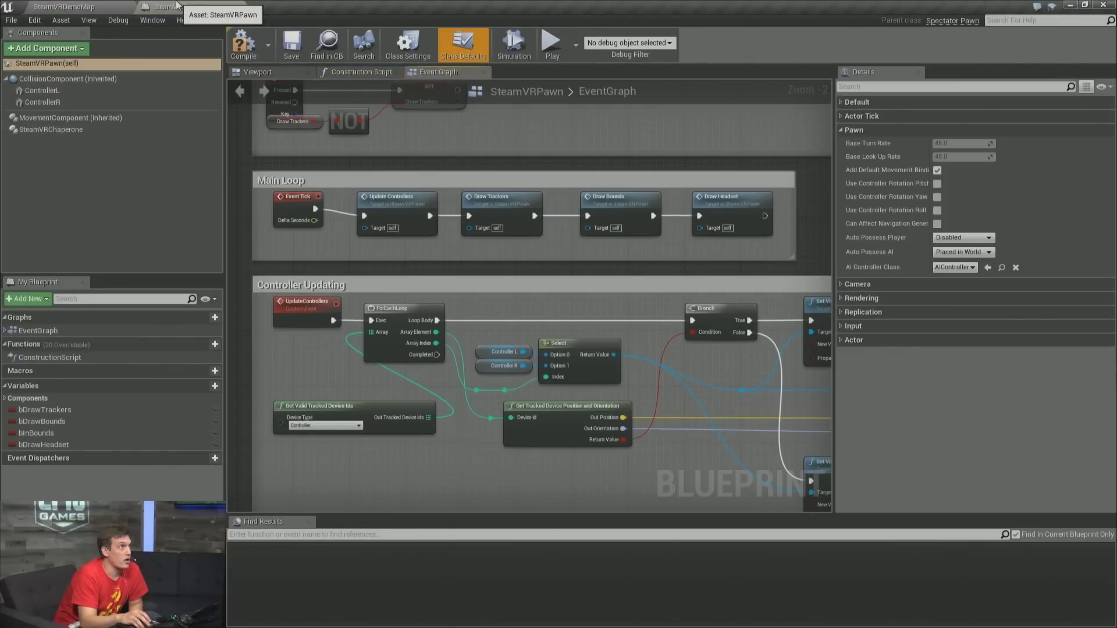
{"action": "middle_click", "coordinate": [204, 7]}
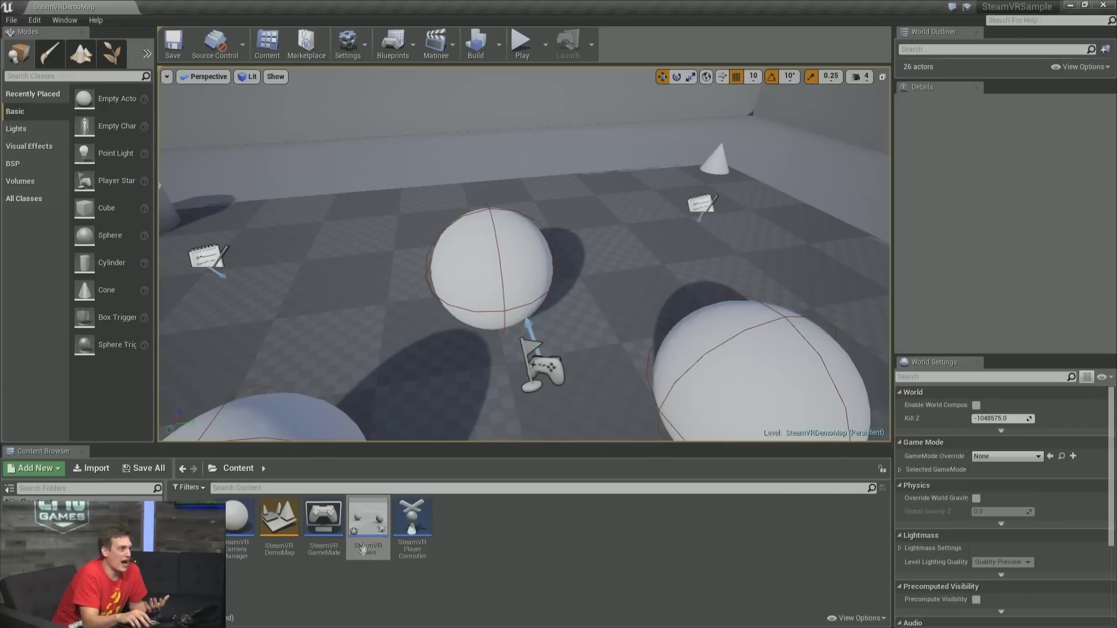
Reopen the SteamVRPawn Blueprint and examine its class defaults, including the Camera, Rendering and Input categories.
{"action": "left_click", "coordinate": [363, 519]}
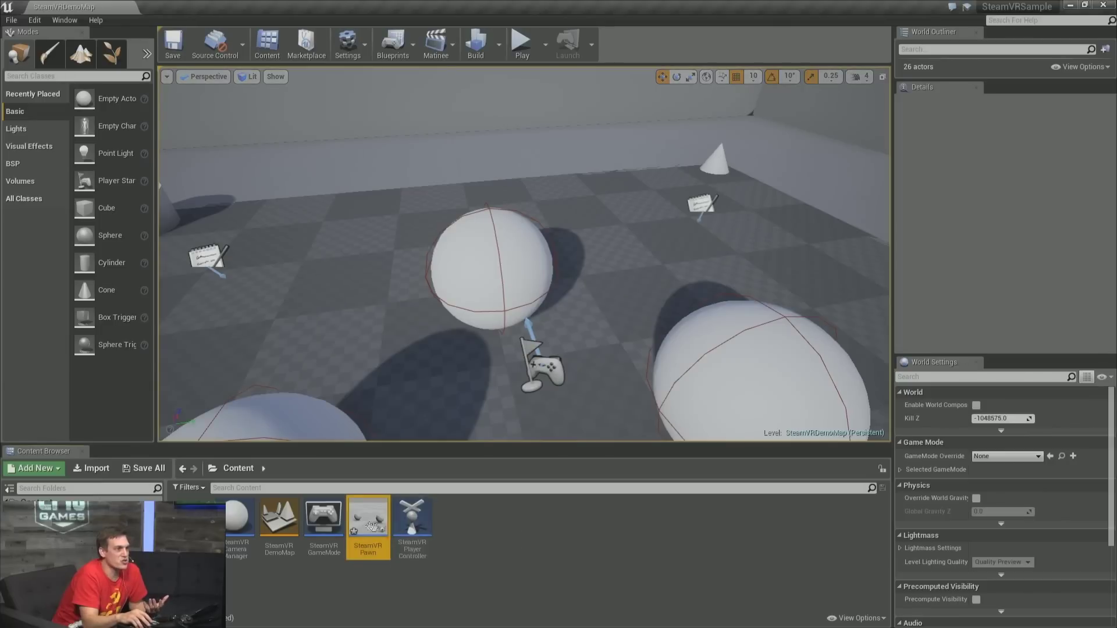
{"action": "double_click", "coordinate": [363, 518]}
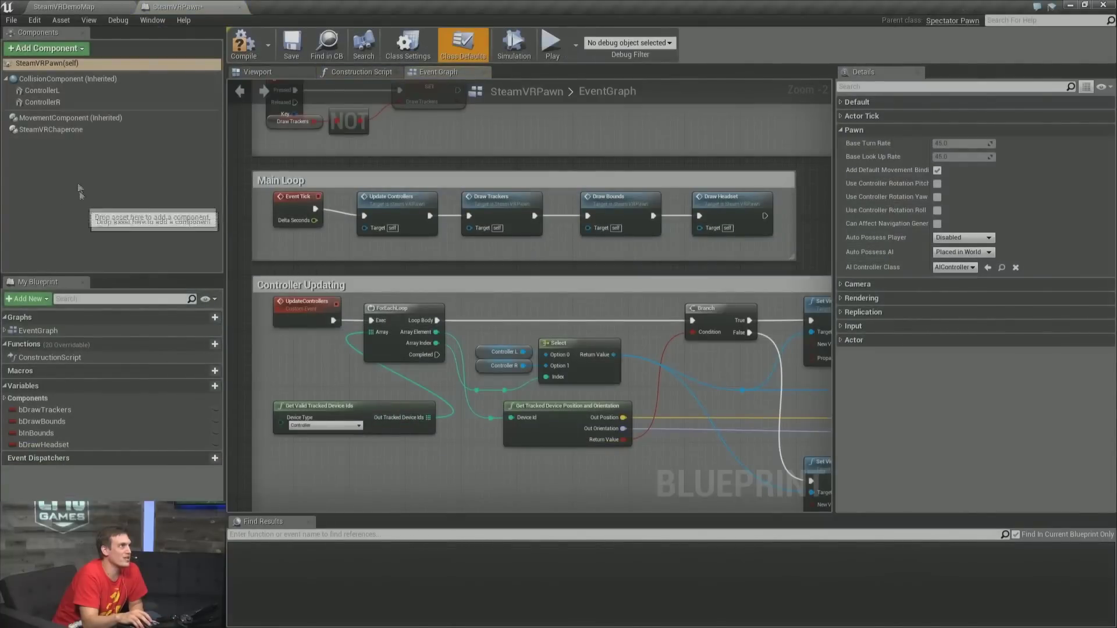
{"action": "left_click", "coordinate": [862, 130]}
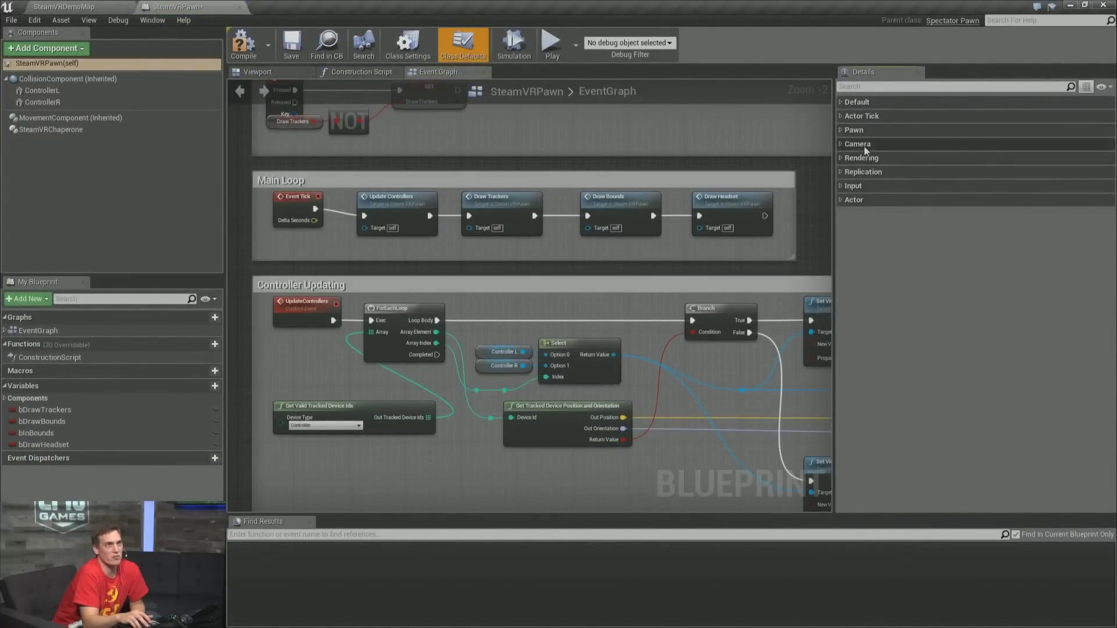
{"action": "left_click", "coordinate": [864, 145]}
{"action": "left_click", "coordinate": [860, 175]}
{"action": "left_click", "coordinate": [861, 175]}
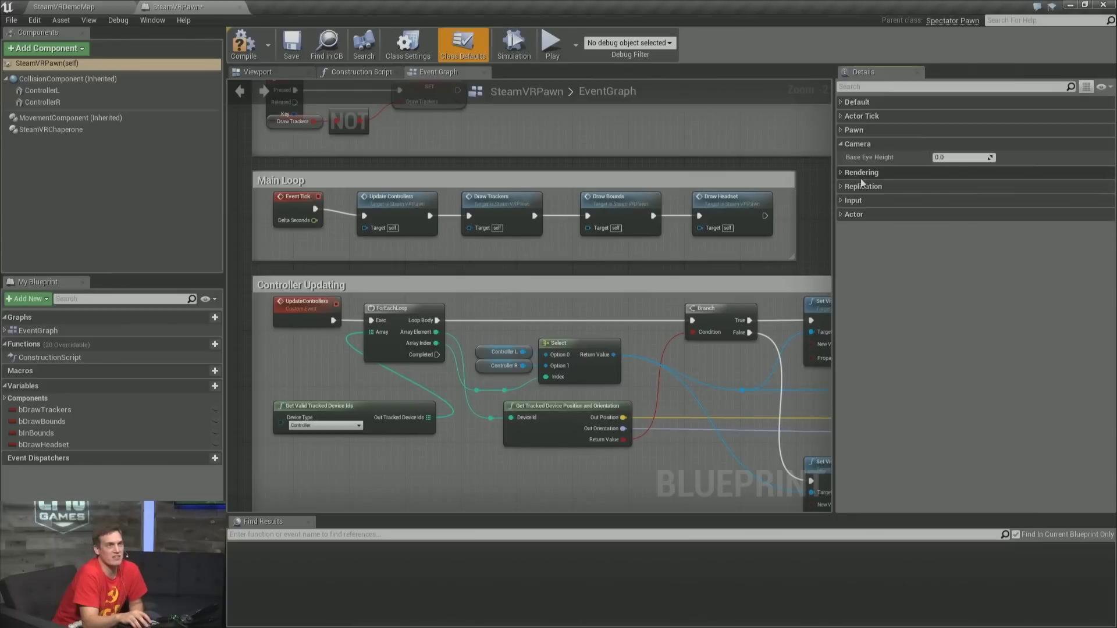
{"action": "left_click", "coordinate": [860, 174]}
{"action": "left_click", "coordinate": [860, 174]}
{"action": "left_click", "coordinate": [853, 202]}
{"action": "left_click", "coordinate": [854, 202]}
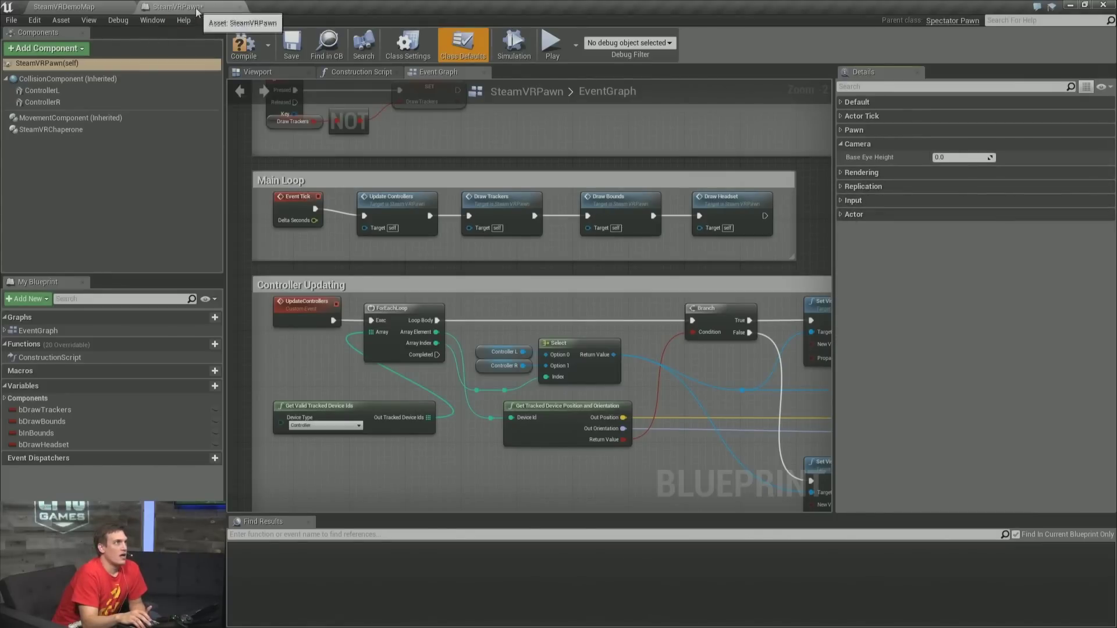
Close the SteamVRPawn Blueprint and look over the spheres and player start in the SteamVRDemoMap level.
{"action": "left_click", "coordinate": [239, 6]}
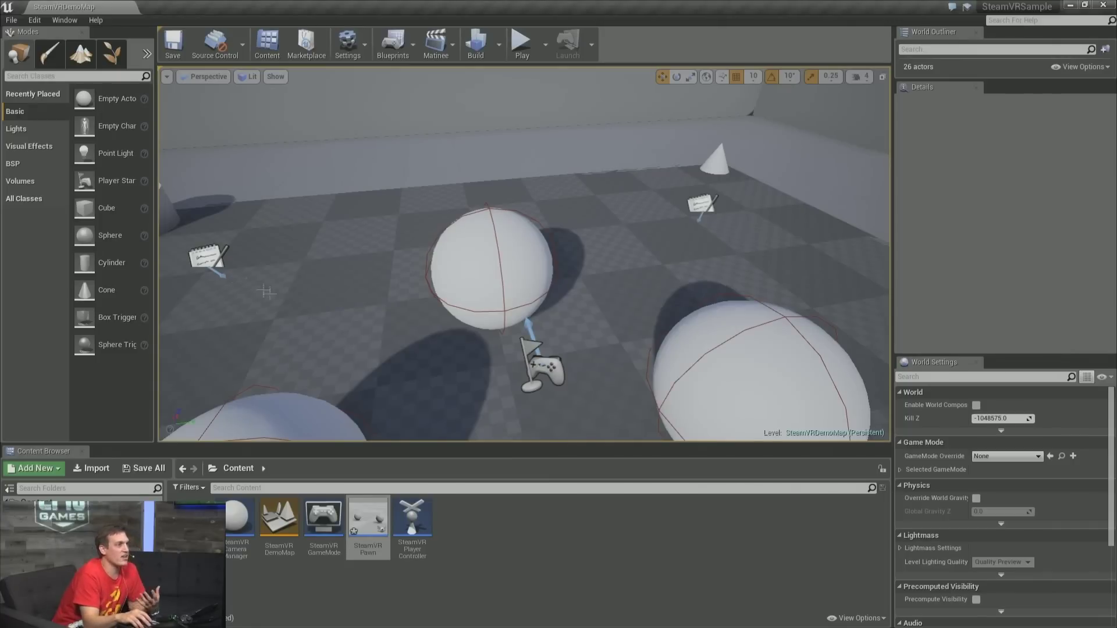
{"action": "right_click_drag", "start_coordinate": [301, 346], "coordinate": [300, 320]}
{"action": "left_click_drag", "start_coordinate": [301, 346], "coordinate": [300, 384]}
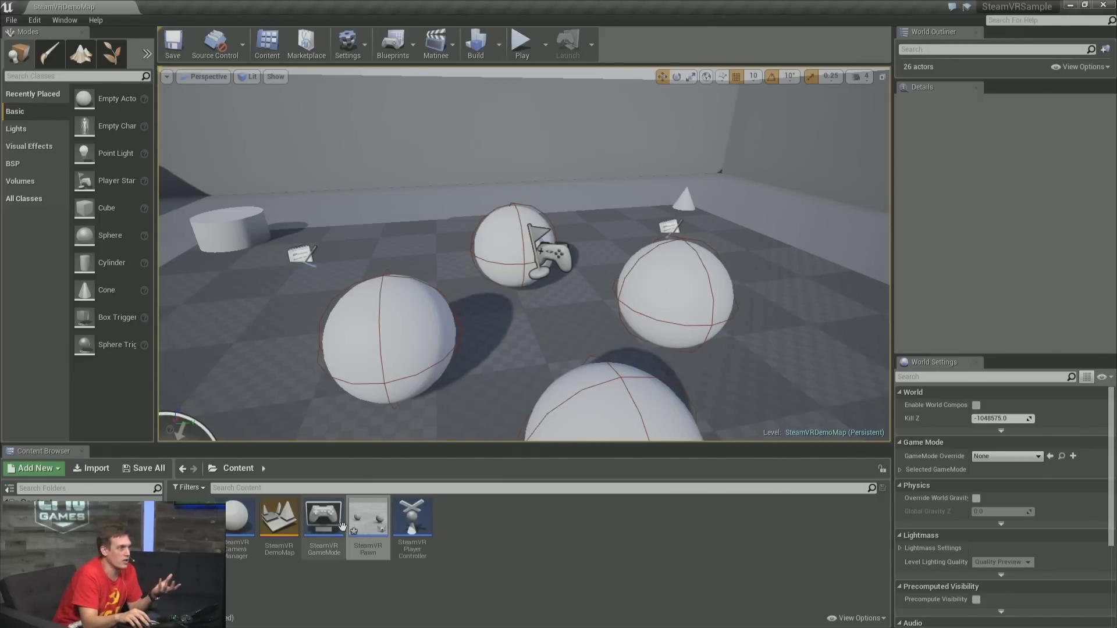
{"action": "mouse_move", "coordinate": [355, 531]}
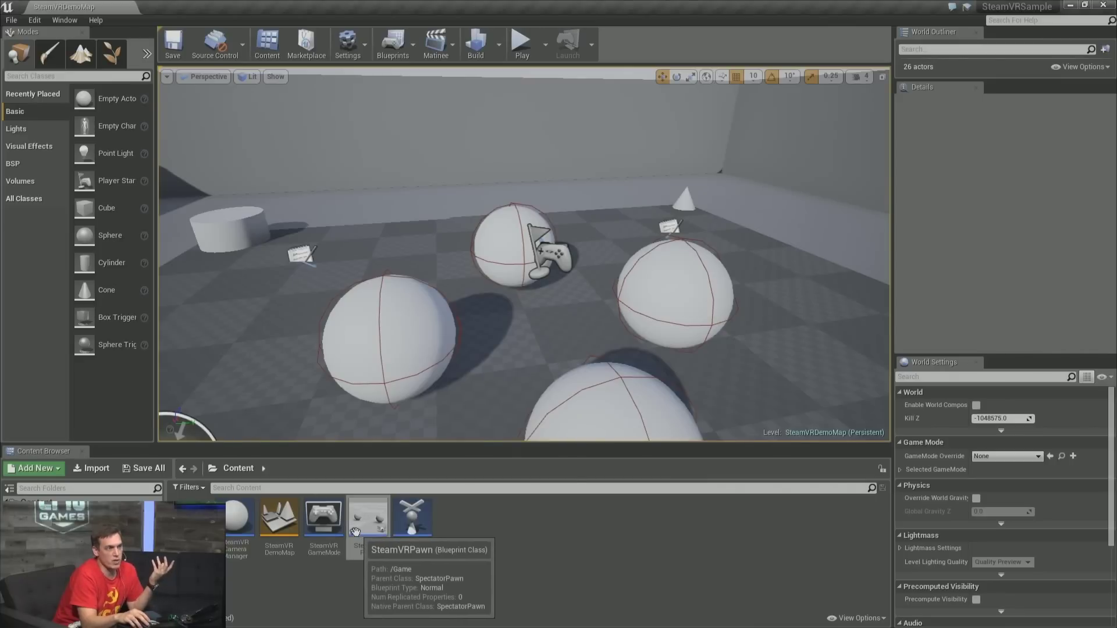